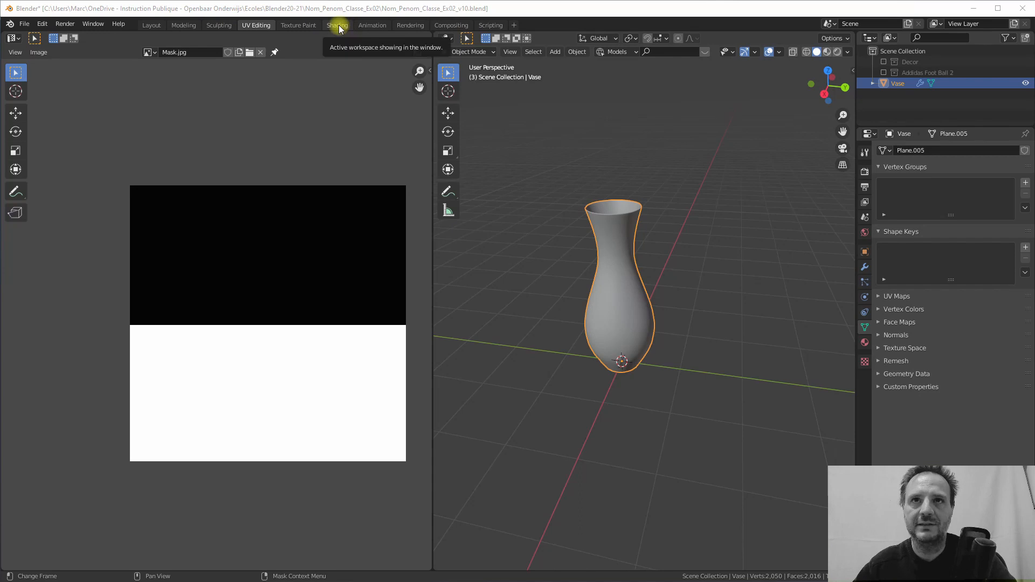
- Switch to the Shading workspace and create a new material for the vase
left_click(337, 25)
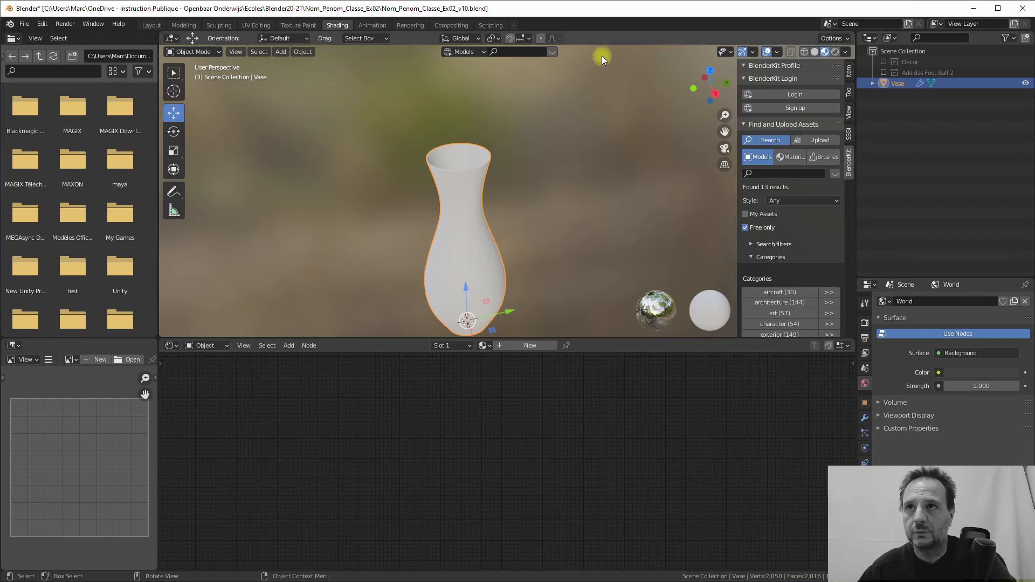
scroll(663, 200, "down", 2)
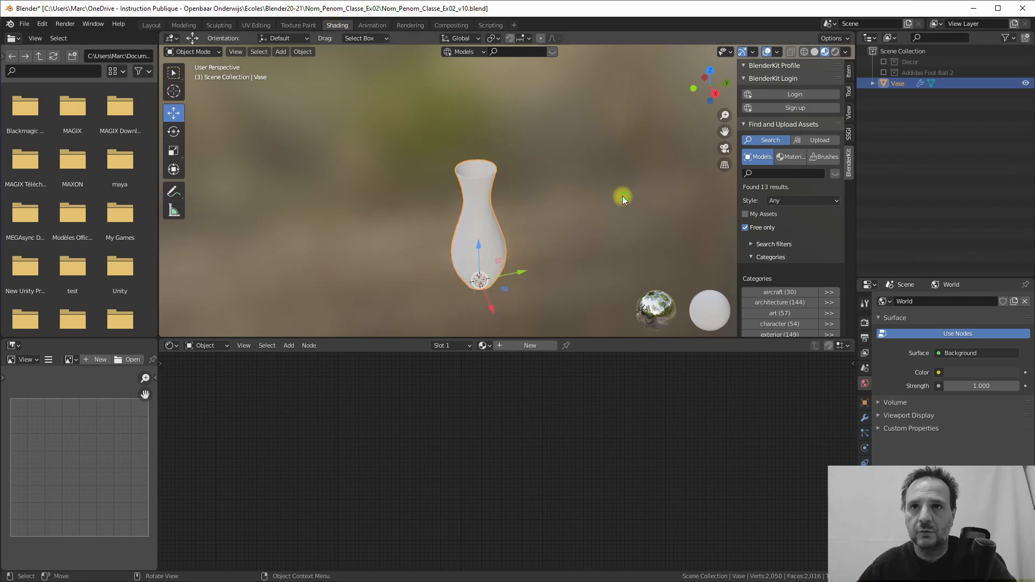
middle_click_drag(623, 200, 533, 186)
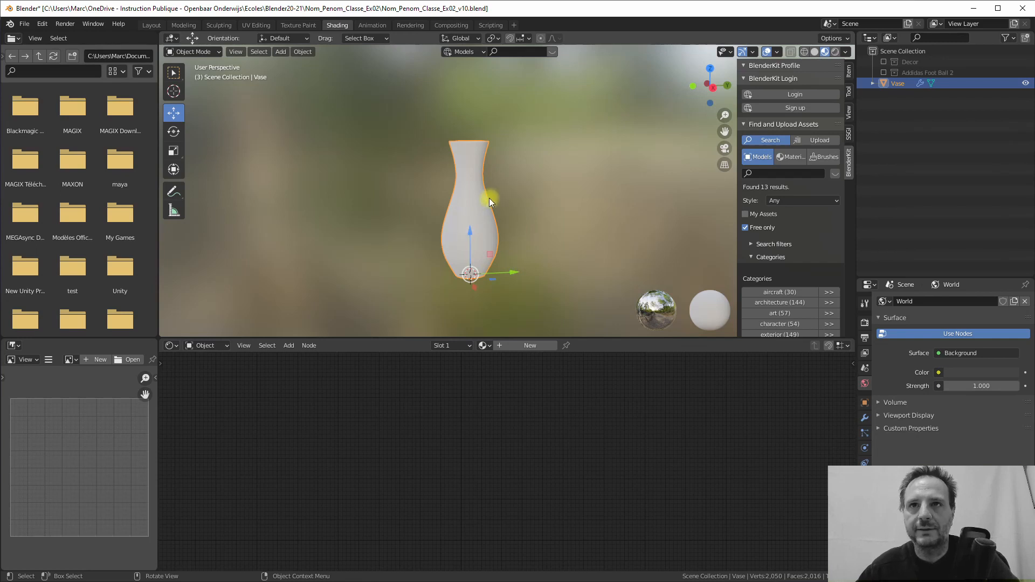
middle_click_drag(489, 199, 523, 222)
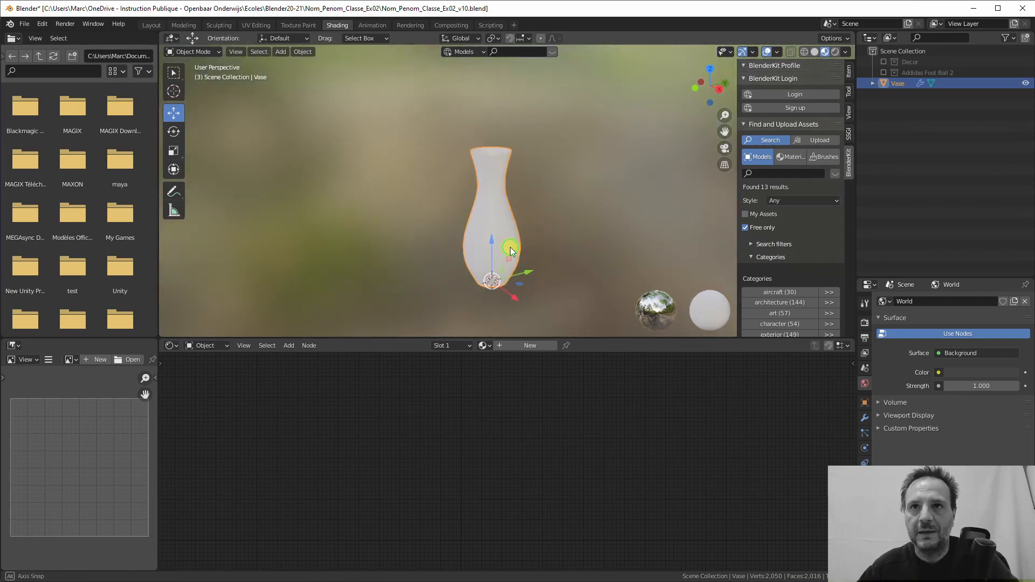
left_click(522, 345)
scroll(621, 455, "down", 4)
mouse_move(531, 448)
middle_mouse_down()
mouse_move(538, 389)
mouse_move(544, 438)
middle_mouse_up()
scroll(538, 413, "up", 10)
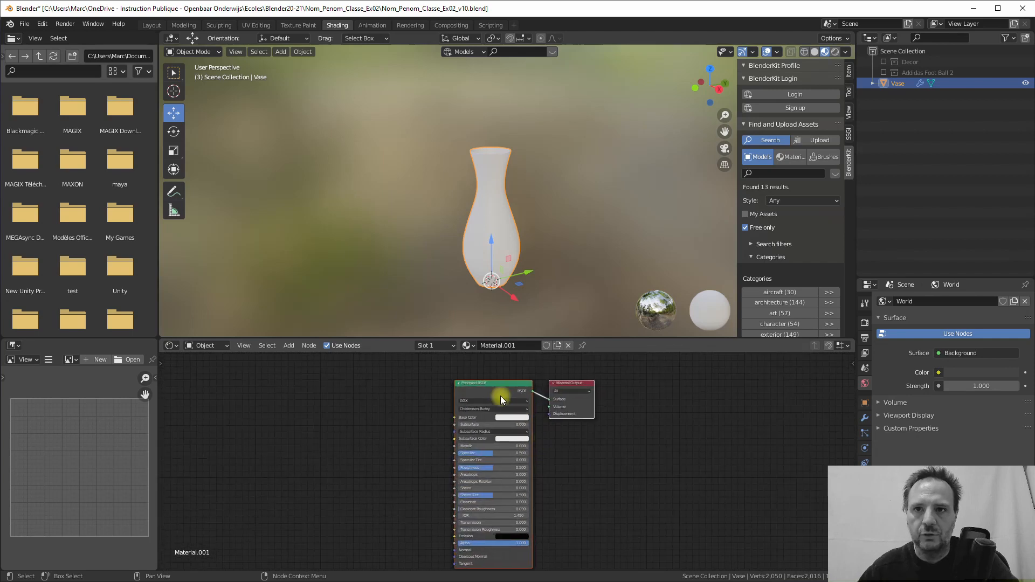
- Spread the Principled BSDF and Material Output nodes apart and enlarge the node editor area
left_click_drag(510, 385, 608, 386)
left_click(561, 415)
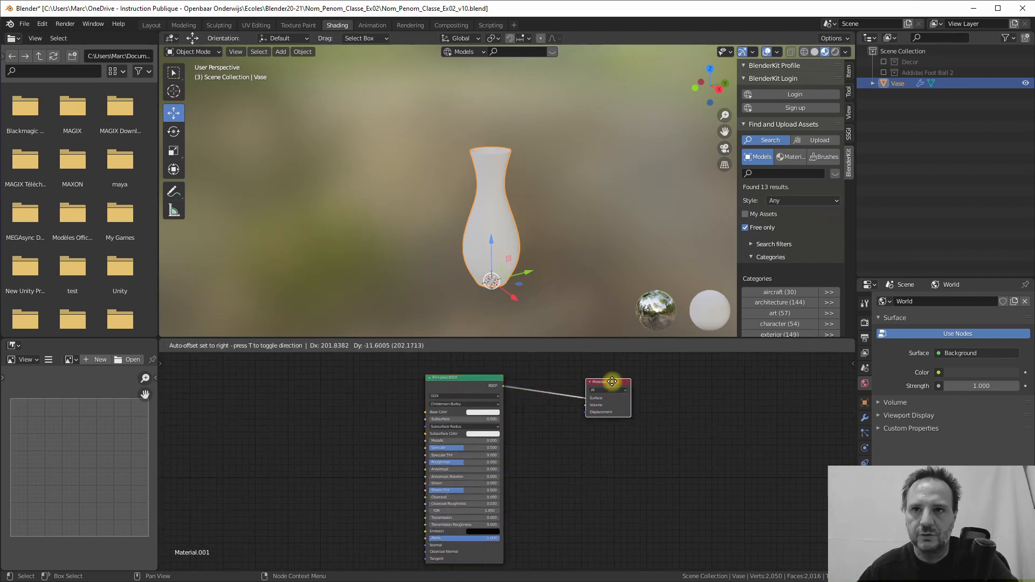
left_click_drag(476, 380, 519, 380)
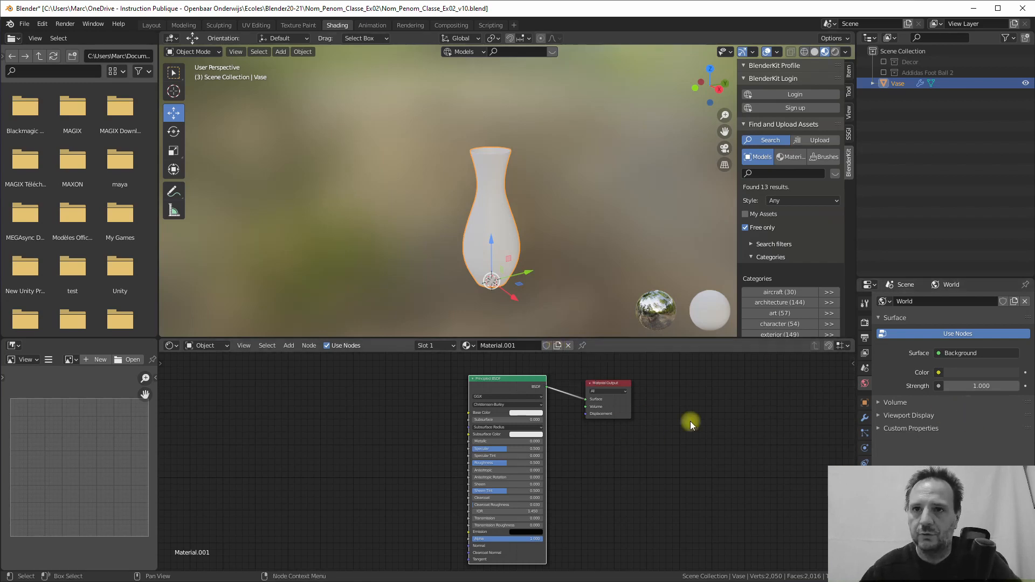
left_click_drag(485, 339, 484, 286)
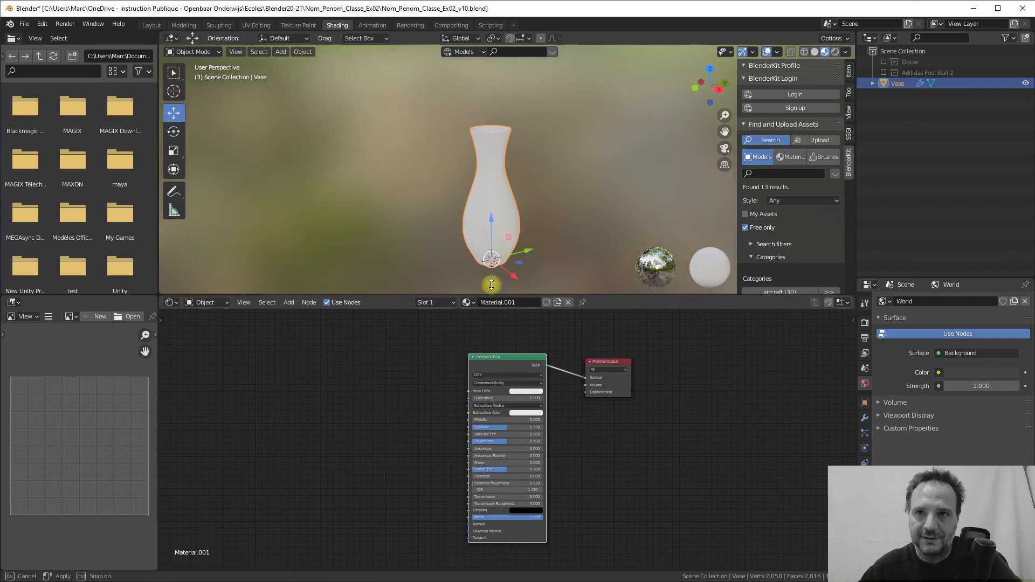
left_click_drag(606, 355, 688, 355)
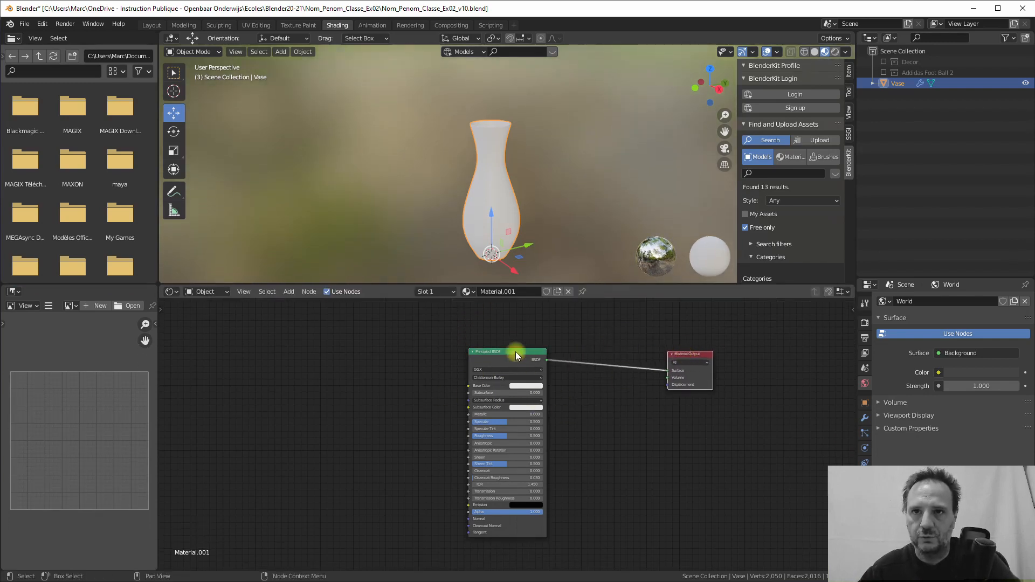
left_click_drag(513, 351, 563, 353)
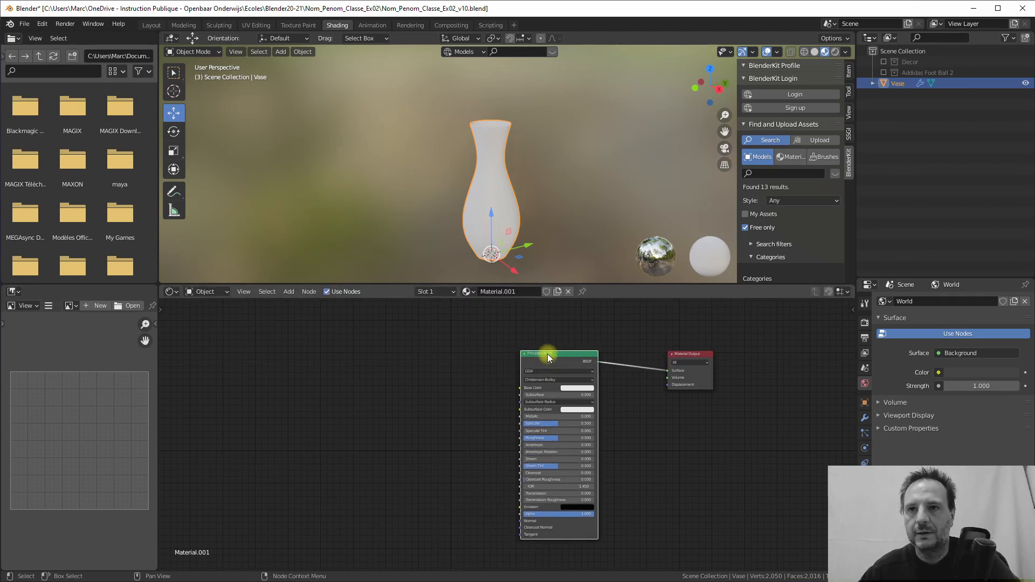
left_click_drag(548, 354, 562, 359)
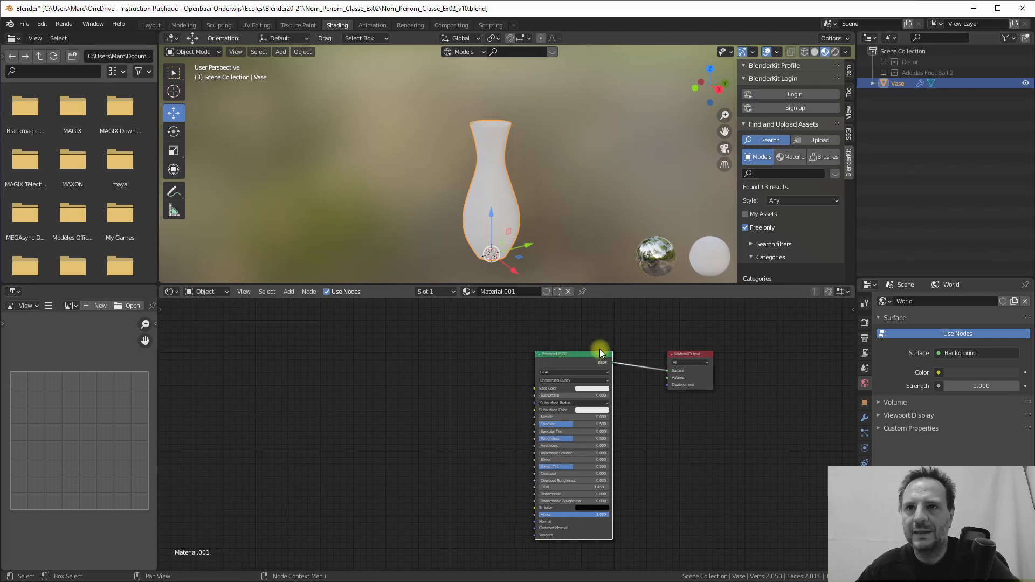
left_click_drag(574, 354, 580, 356)
left_click_drag(687, 350, 683, 347)
left_click_drag(584, 356, 597, 357)
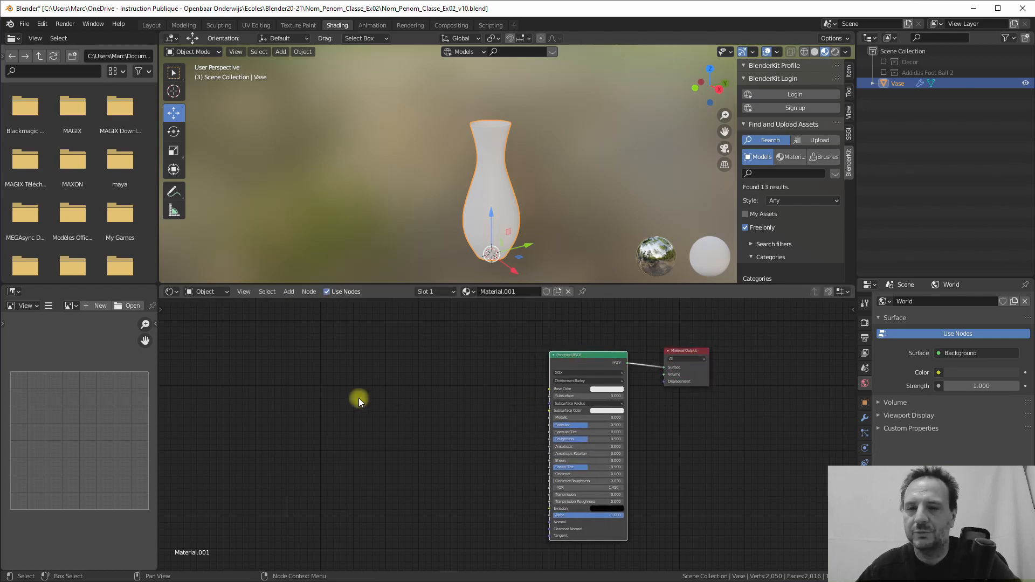
middle_click_drag(335, 365, 398, 365)
middle_click_drag(328, 364, 310, 368)
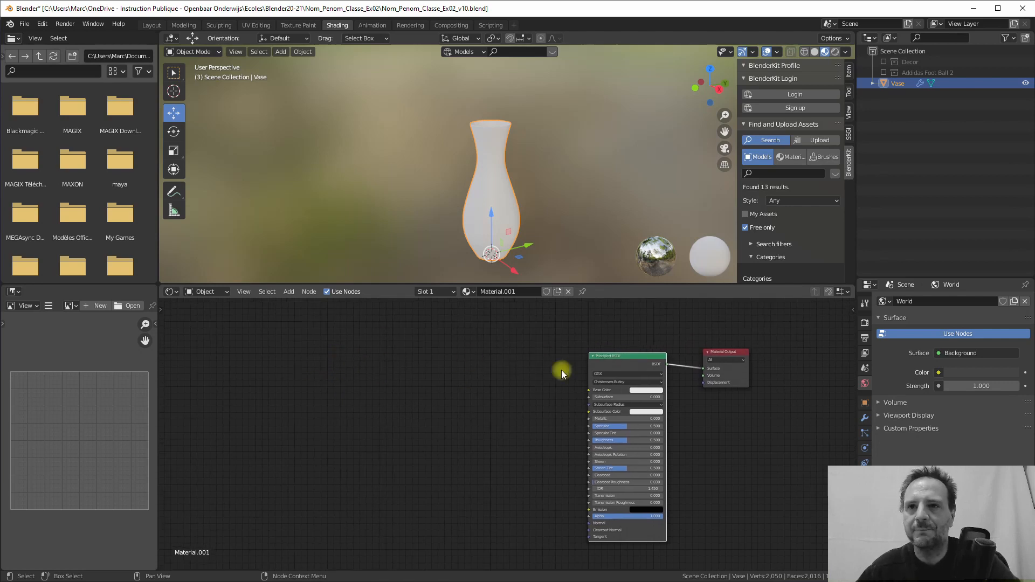
middle_click_drag(445, 412, 452, 393)
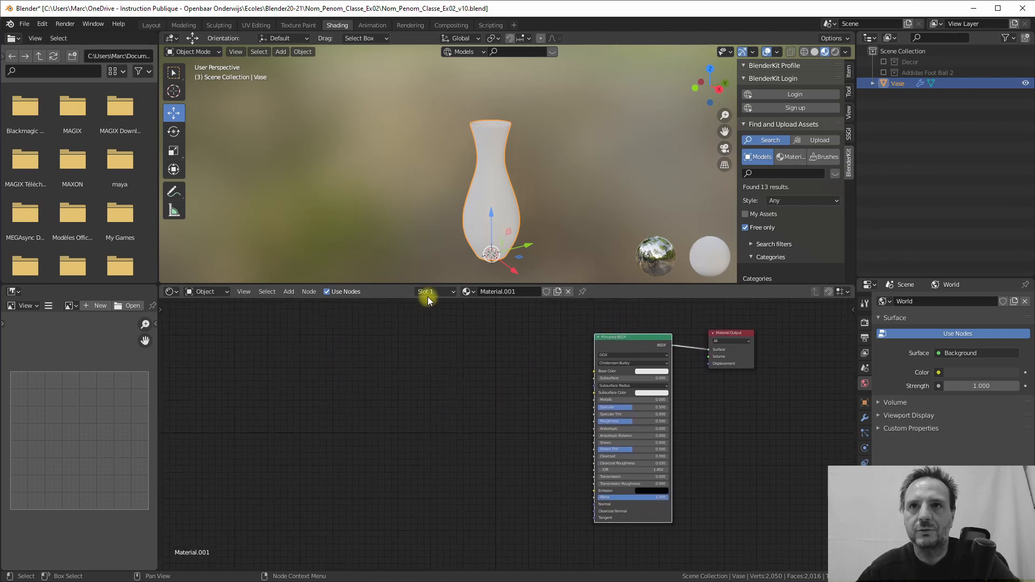
- Widen the gap between the two nodes, placing the Principled BSDF higher than the Material Output
middle_click_drag(493, 128, 478, 147)
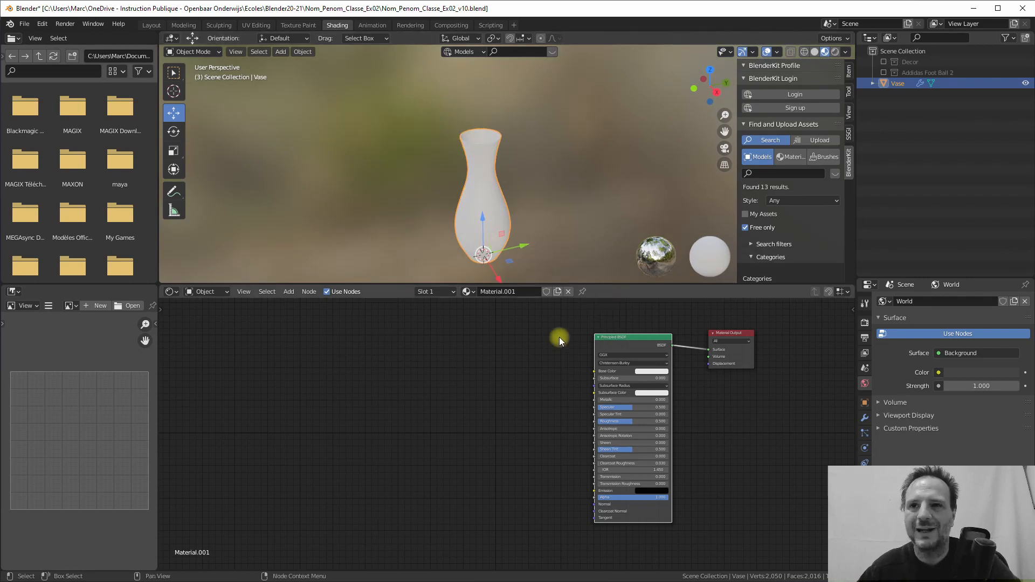
scroll(520, 363, "up", 1)
scroll(532, 362, "down", 2)
middle_click_drag(532, 360, 460, 336)
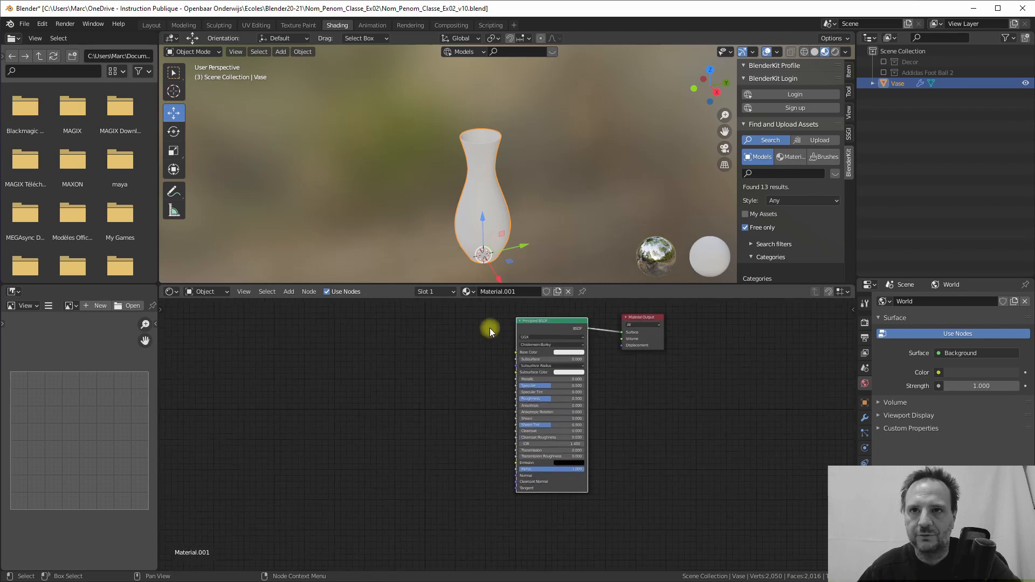
left_click_drag(534, 319, 502, 310)
left_click_drag(644, 318, 712, 329)
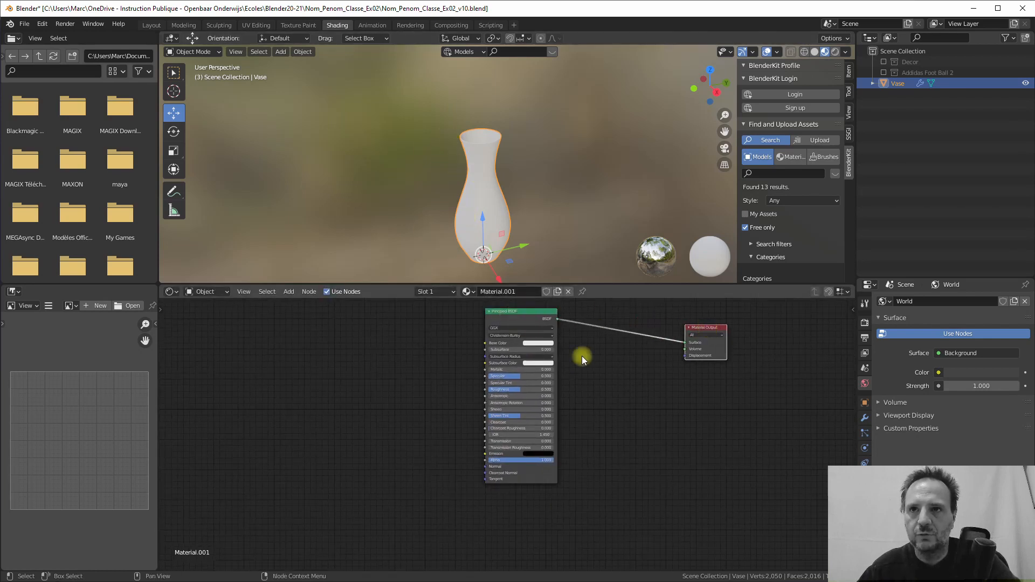
mouse_move(529, 310)
left_mouse_down()
mouse_move(520, 307)
mouse_move(536, 325)
mouse_move(524, 322)
left_mouse_up()
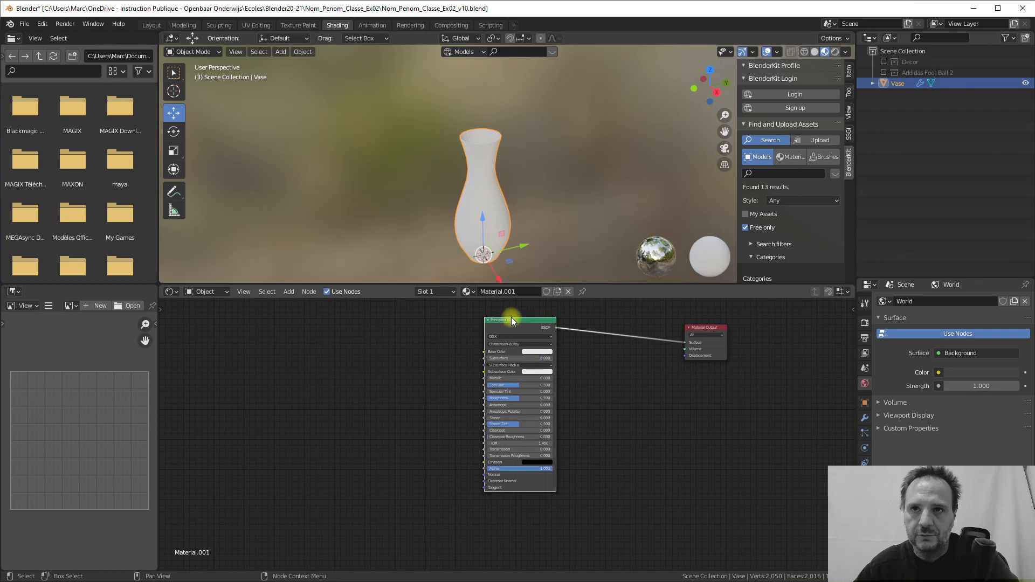
left_click_drag(511, 317, 496, 319)
scroll(503, 325, "up", 3)
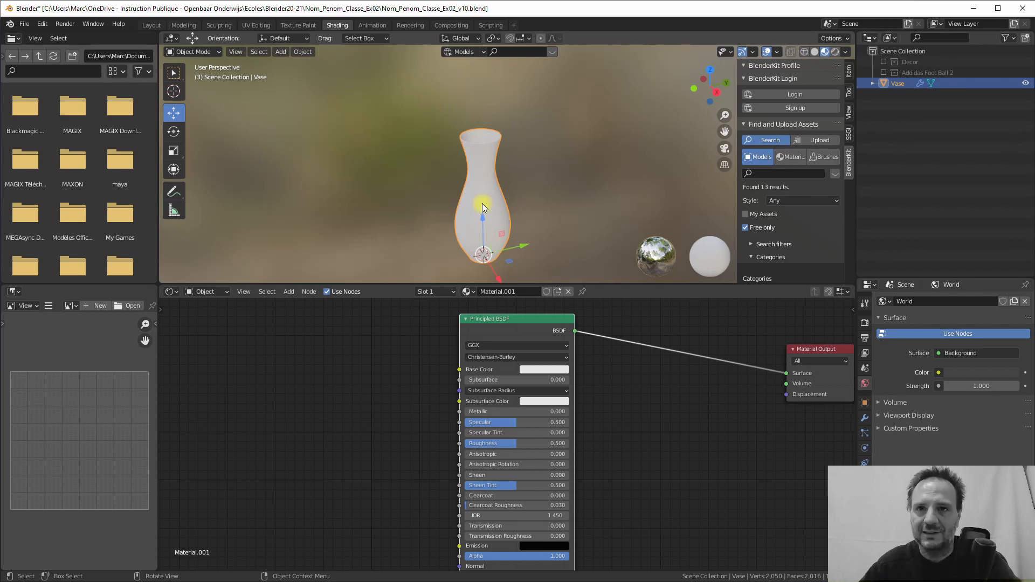
mouse_move(498, 319)
left_mouse_down()
mouse_move(490, 312)
mouse_move(504, 314)
left_mouse_up()
scroll(527, 391, "down", 3)
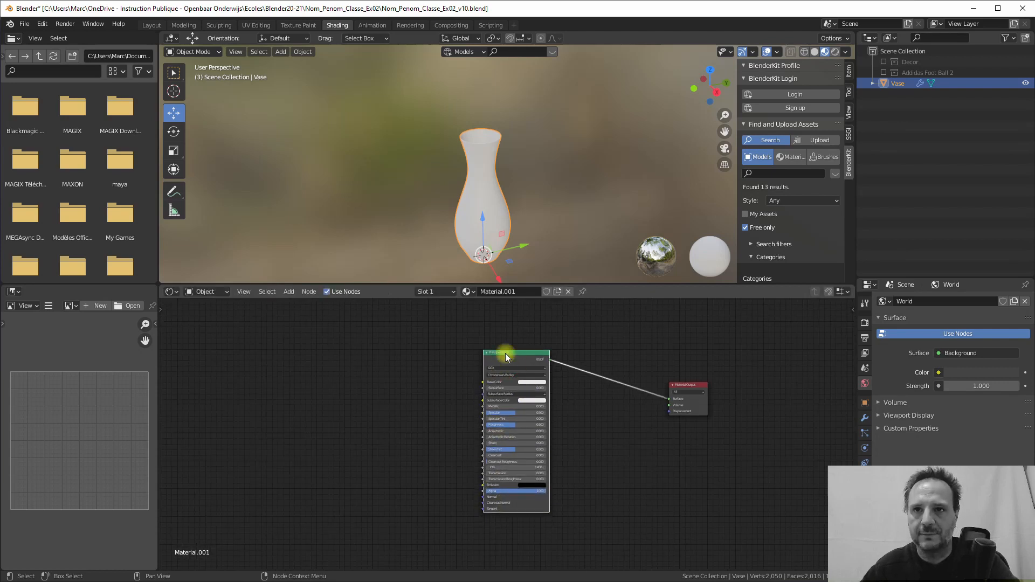
left_click_drag(506, 356, 503, 340)
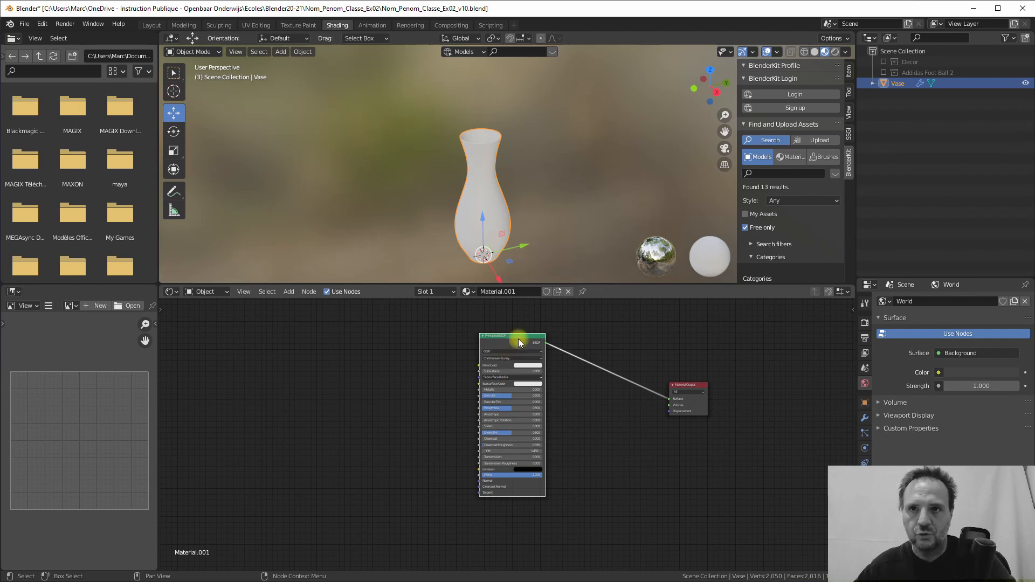
left_click_drag(516, 337, 509, 328)
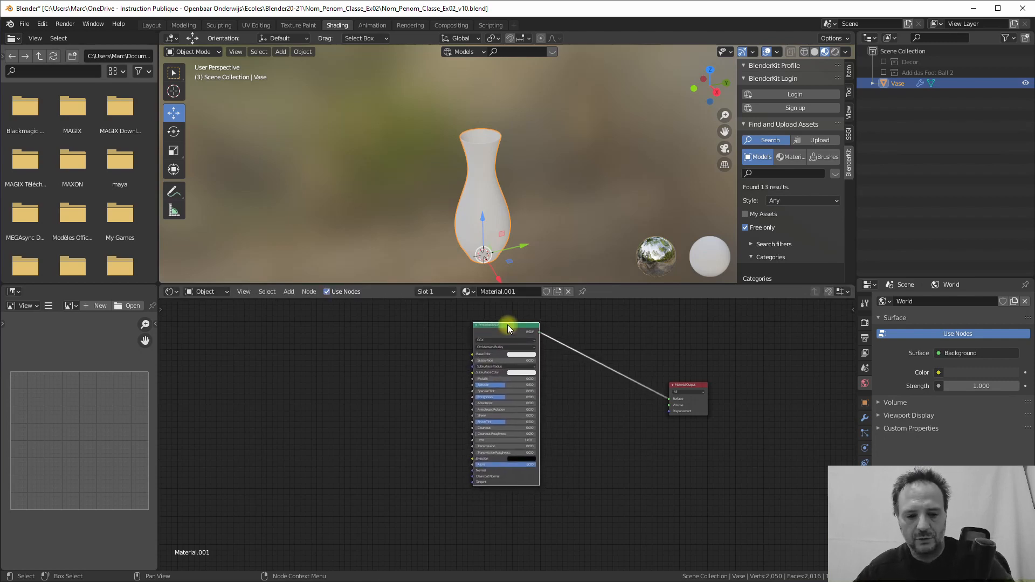
- Duplicate the Principled BSDF node below the original and move the Material Output farther away from both
key("shift+d")
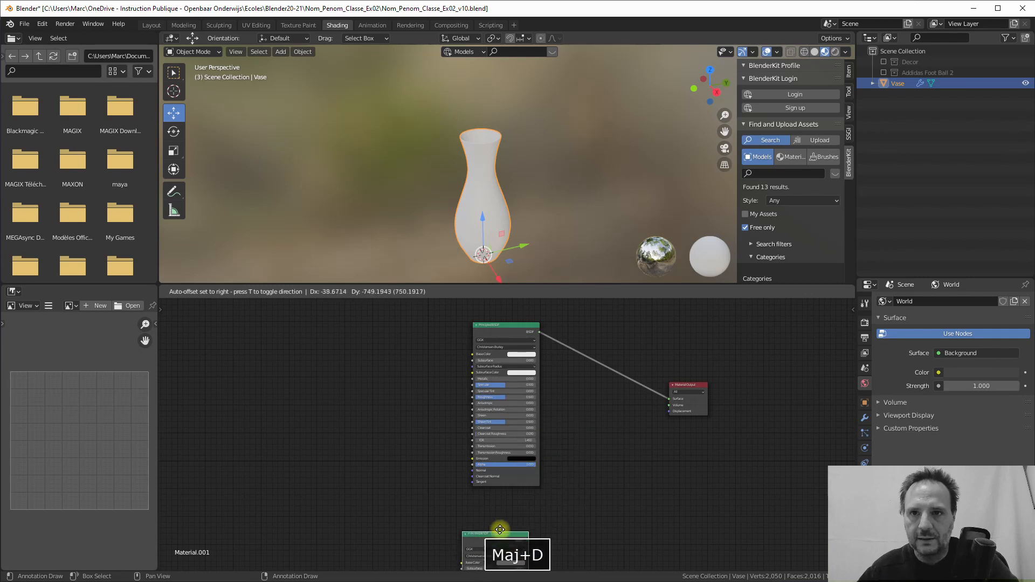
left_click(498, 532)
middle_click_drag(526, 494, 515, 438)
left_click_drag(491, 472, 503, 481)
middle_click_drag(522, 434, 555, 441)
scroll(566, 470, "down", 1)
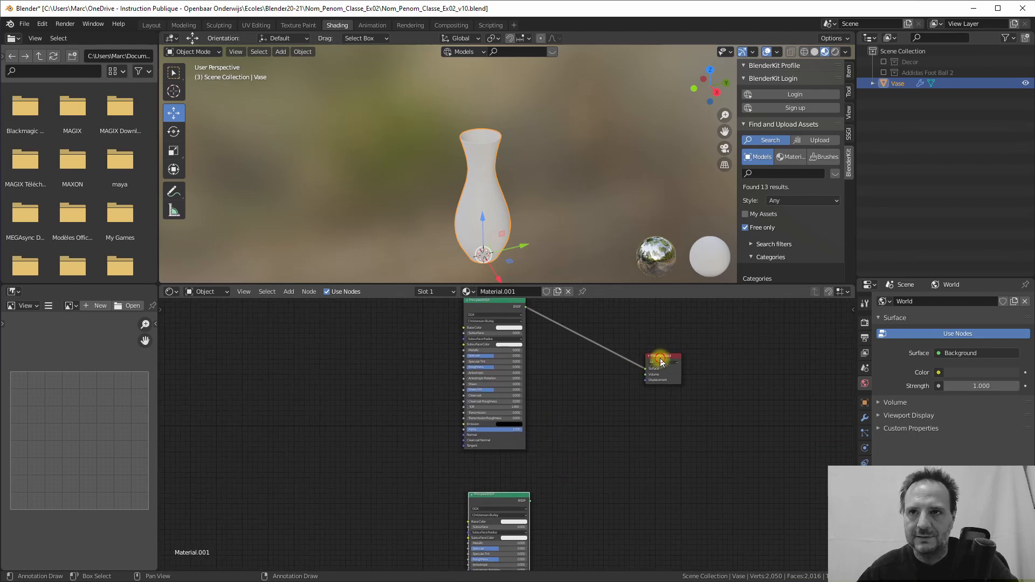
left_click_drag(662, 363, 722, 380)
middle_click_drag(545, 420, 544, 423)
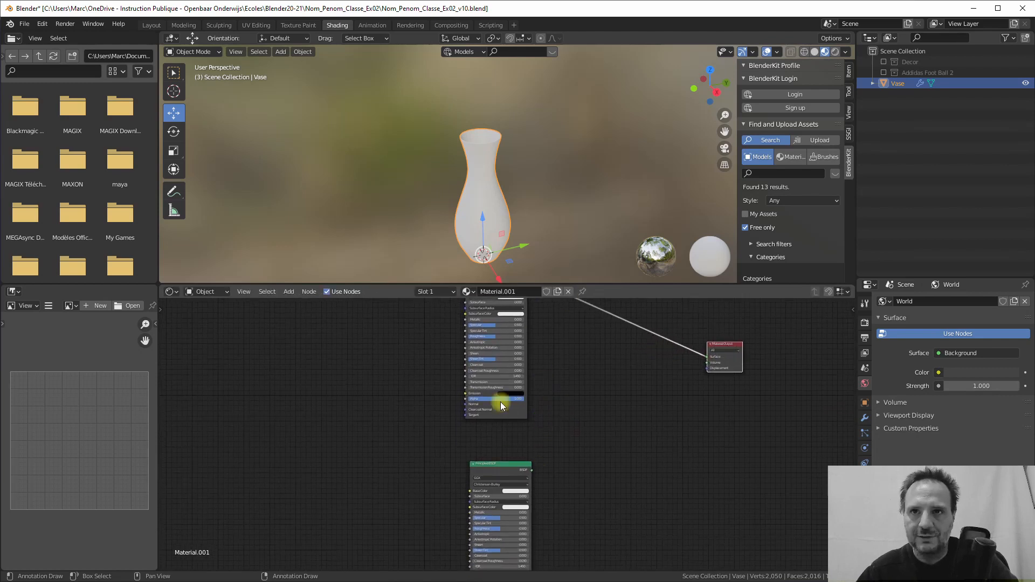
middle_click_drag(517, 402, 530, 463)
left_click_drag(509, 525, 503, 529)
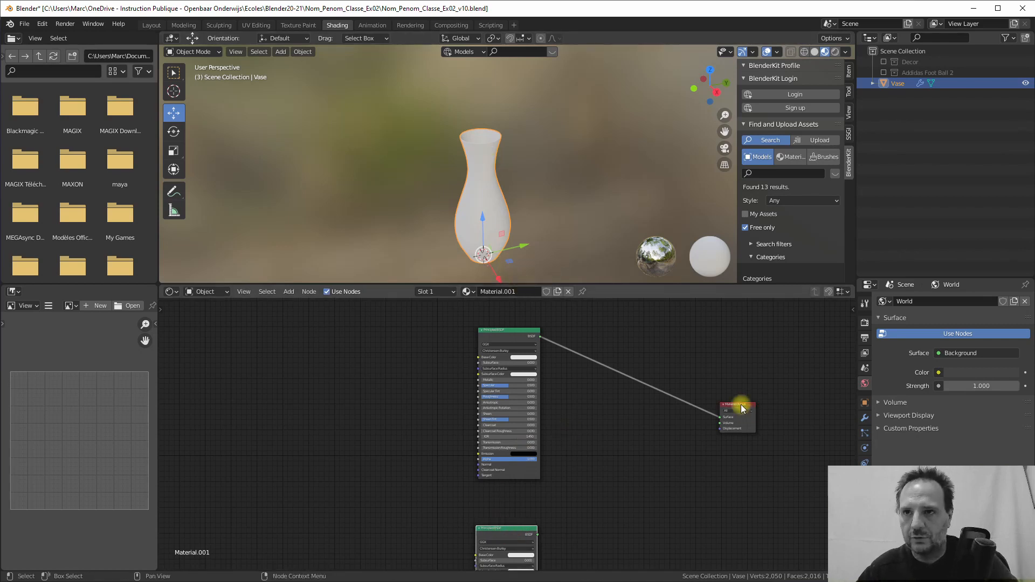
- Examine the link into the Material Output's Surface input and align the duplicate Principled BSDF beneath the original
scroll(746, 425, "up", 3)
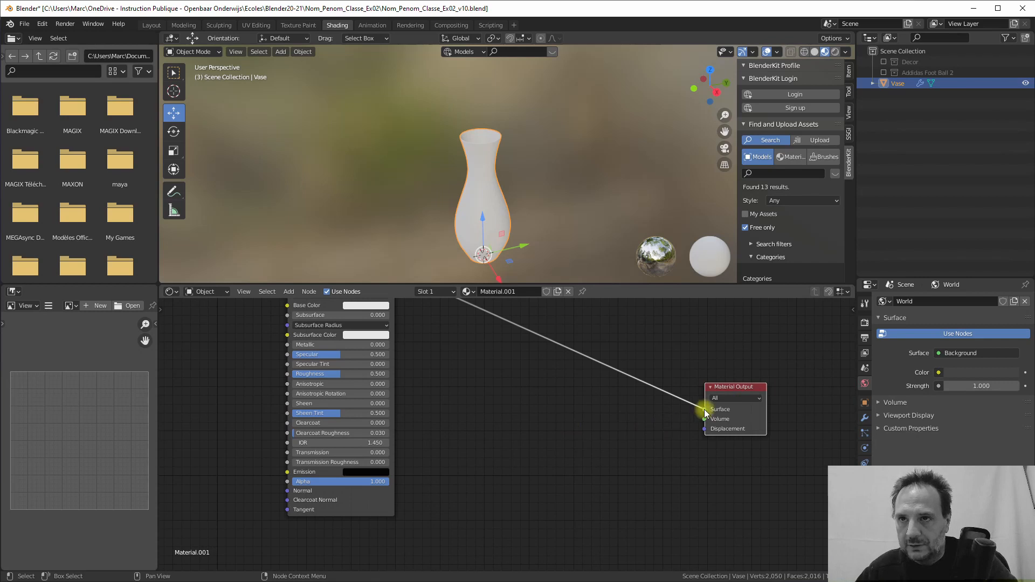
middle_click_drag(585, 409, 589, 485)
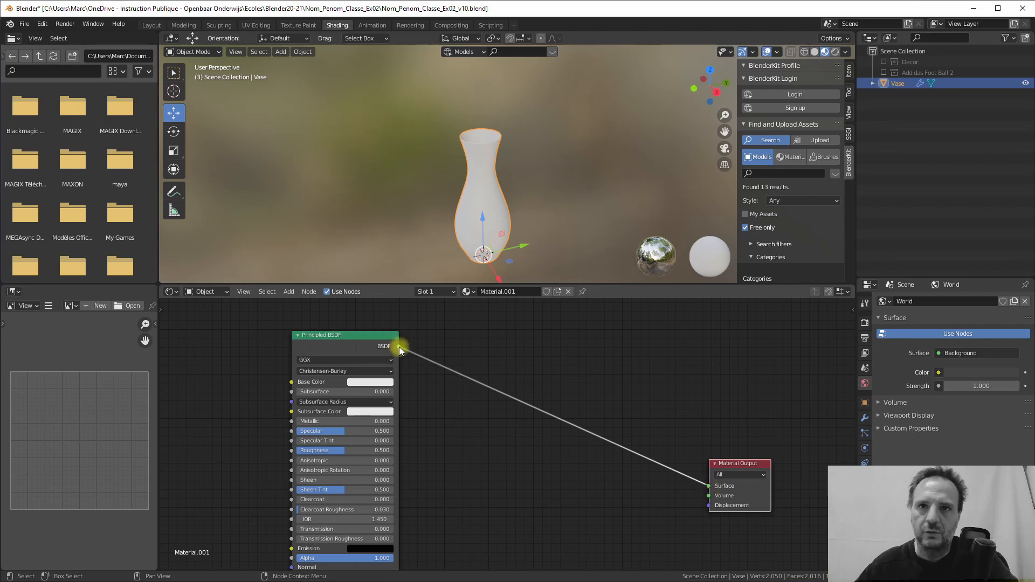
scroll(559, 492, "down", 4)
middle_click_drag(497, 461, 520, 384)
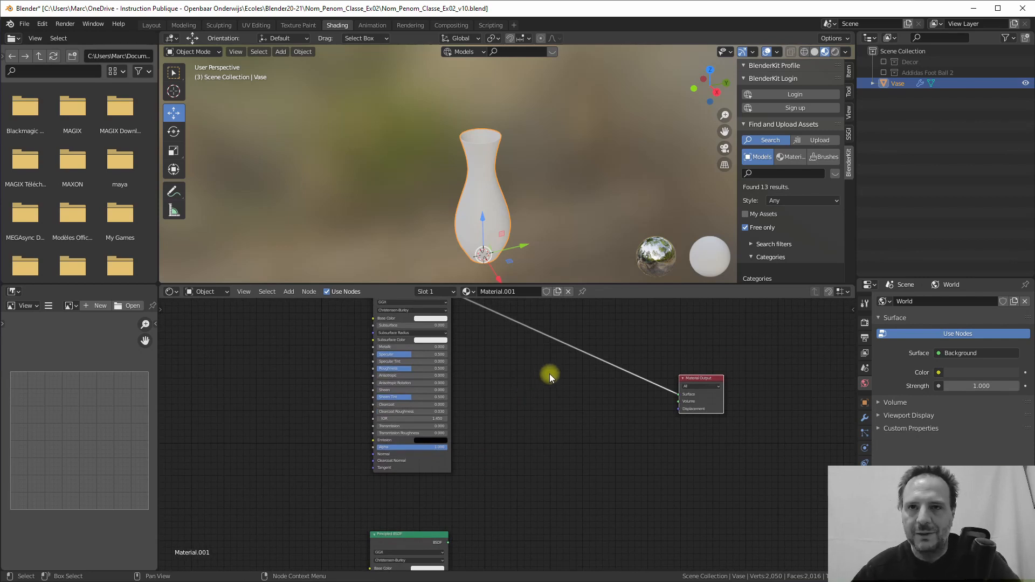
scroll(538, 393, "down", 1)
middle_click_drag(538, 393, 508, 398)
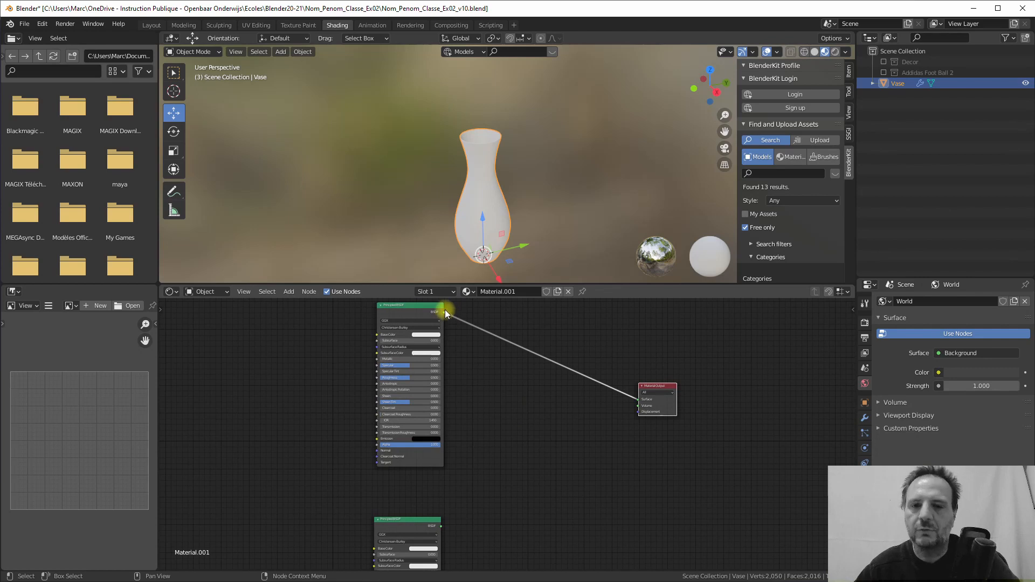
mouse_move(547, 410)
middle_mouse_down()
mouse_move(550, 377)
mouse_move(557, 402)
middle_mouse_up()
left_click_drag(441, 509, 444, 512)
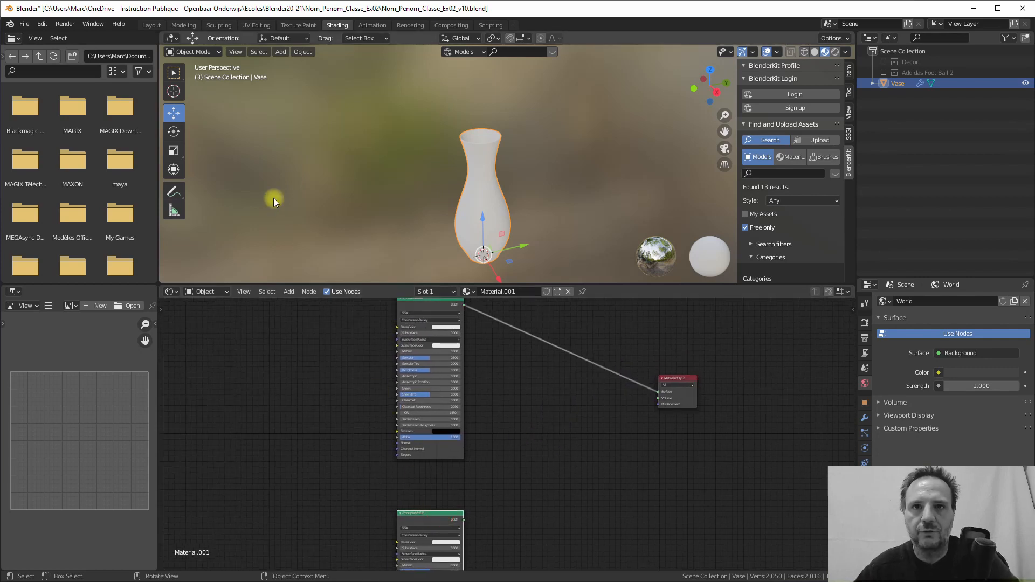
- Add a Mix Shader node between the two Principled BSDF nodes and the Material Output
left_click(289, 292)
mouse_move(308, 341)
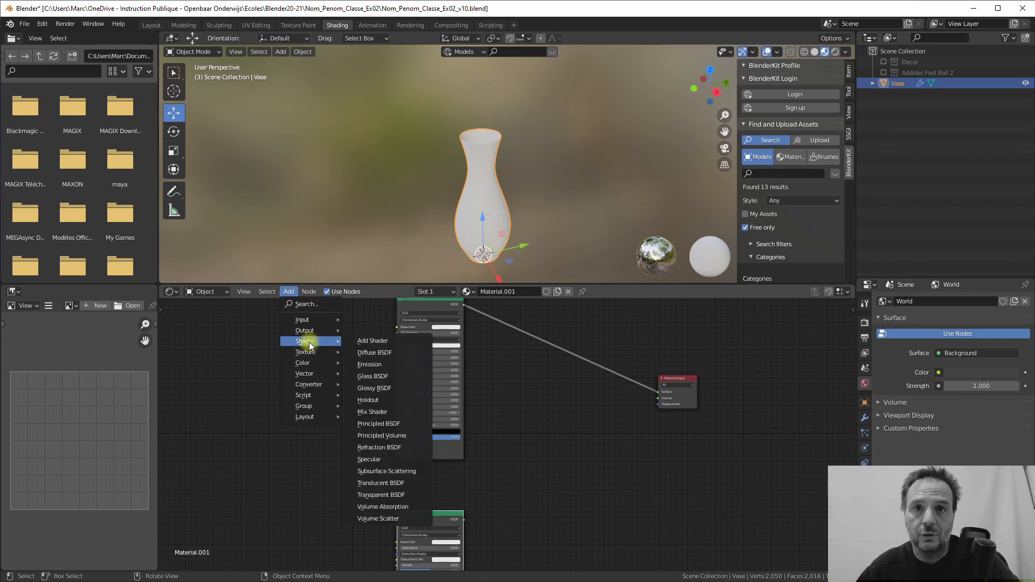
left_click(372, 412)
left_click(537, 440)
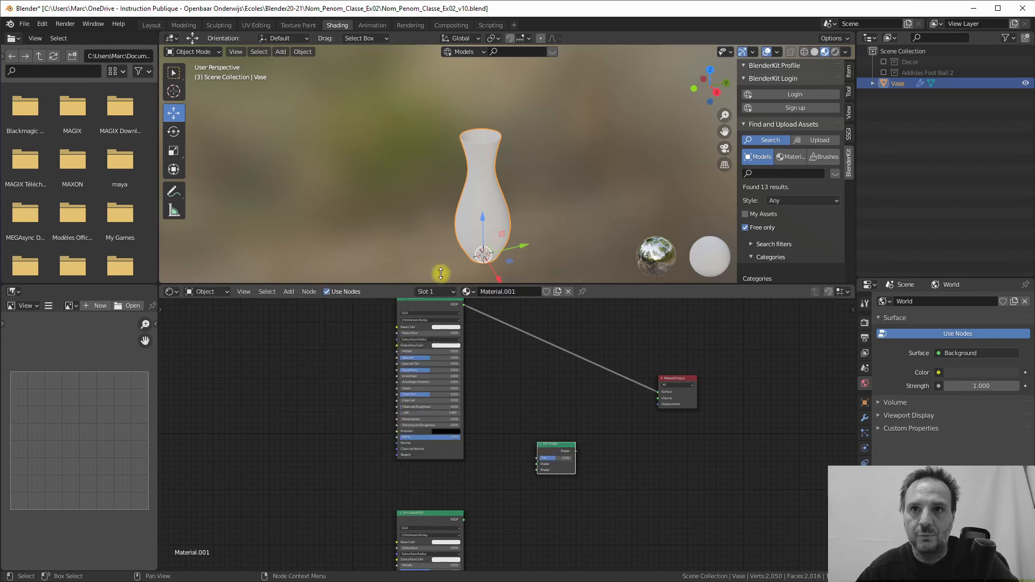
- Connect the upper Principled BSDF to the Mix Shader's first Shader input and the lower one to its second
left_click_drag(465, 305, 535, 464)
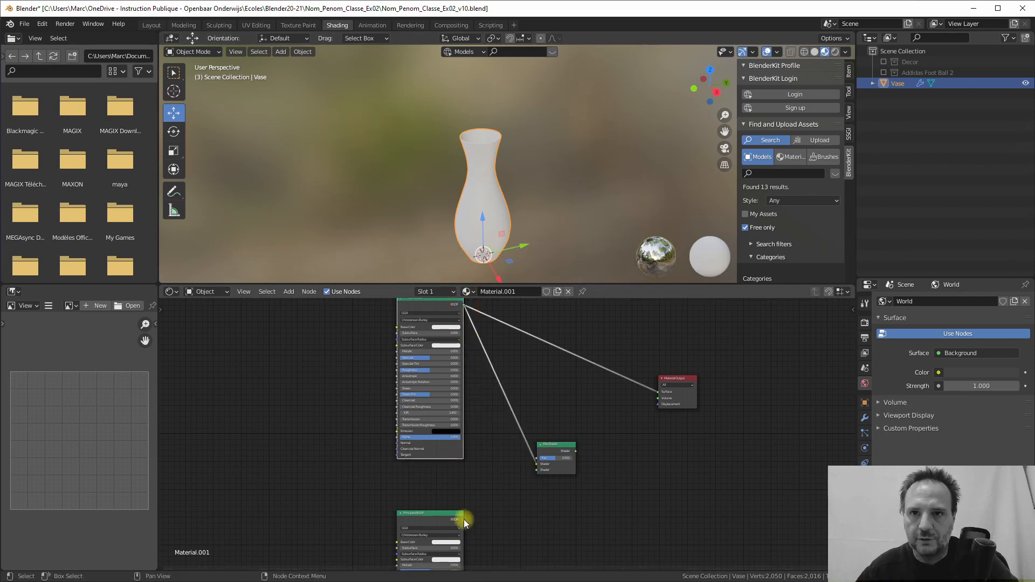
left_click_drag(464, 519, 536, 470)
scroll(510, 506, "up", 2)
scroll(501, 473, "up", 2)
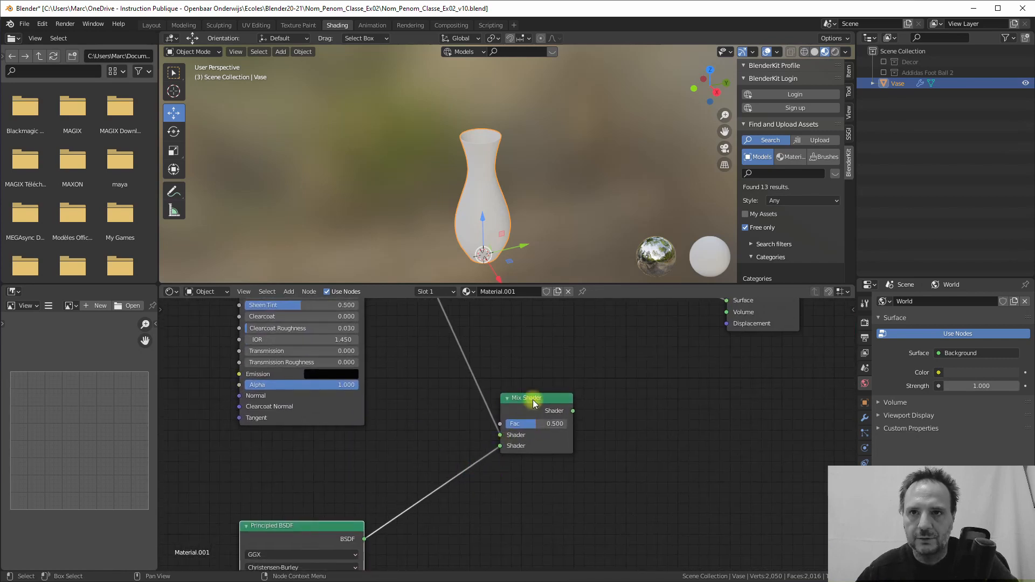
- Reposition the Mix Shader near the lower Principled BSDF and connect its Shader output to the Material Output's Surface input
left_click_drag(533, 399, 539, 377)
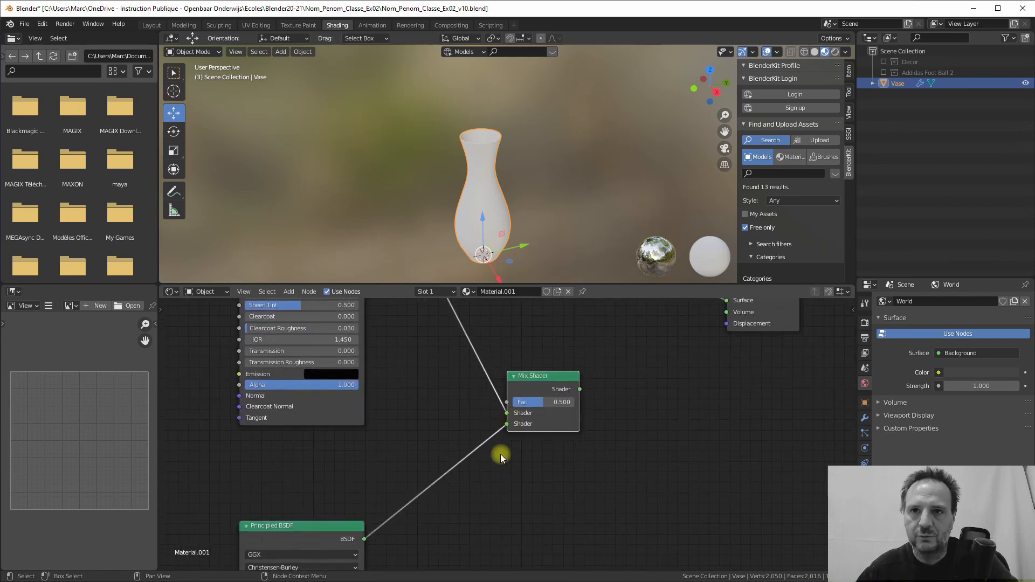
scroll(506, 429, "down", 2)
left_click_drag(530, 397, 525, 443)
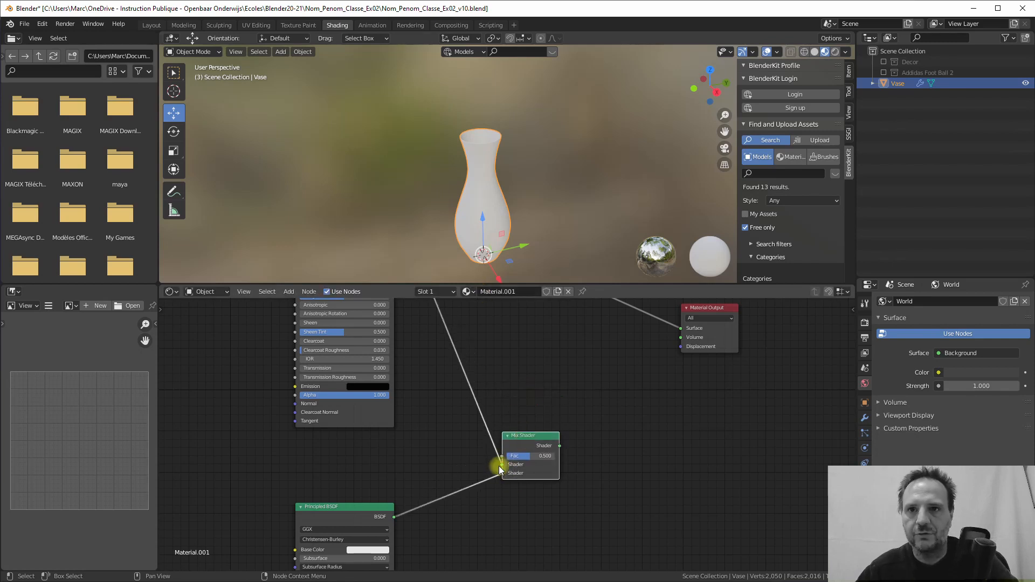
middle_click_drag(536, 454, 508, 450)
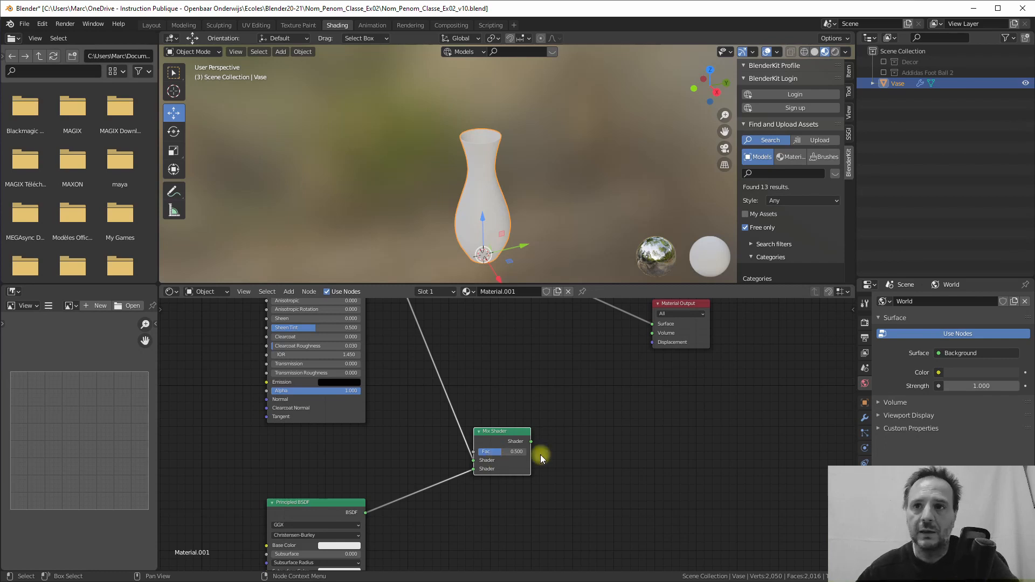
left_click_drag(532, 441, 572, 413)
left_click_drag(648, 326, 653, 324)
- Set the lower Principled BSDF's Base Color to a saturated red
middle_click_drag(264, 464, 317, 411)
left_click(388, 495)
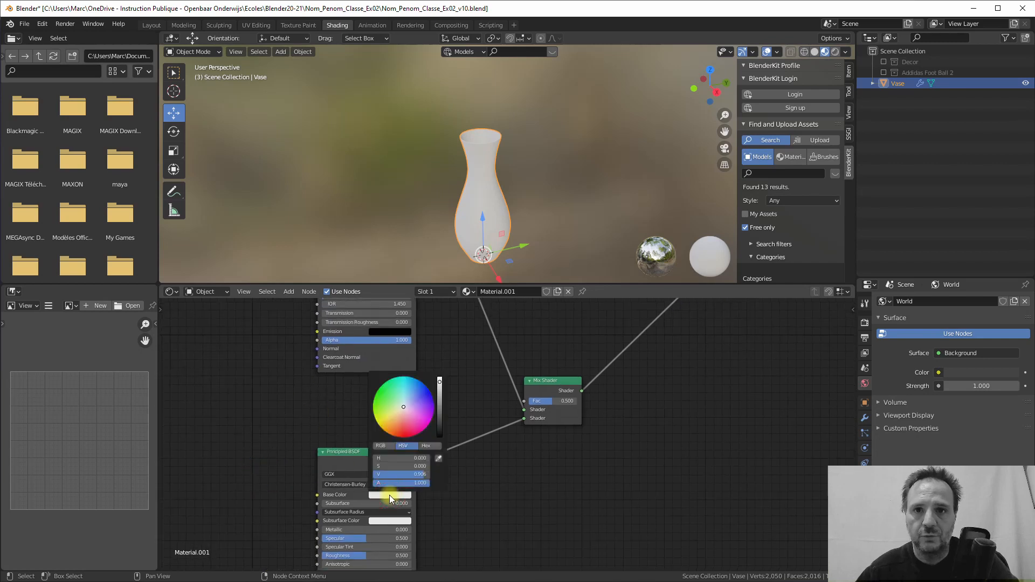
left_click_drag(411, 403, 408, 437)
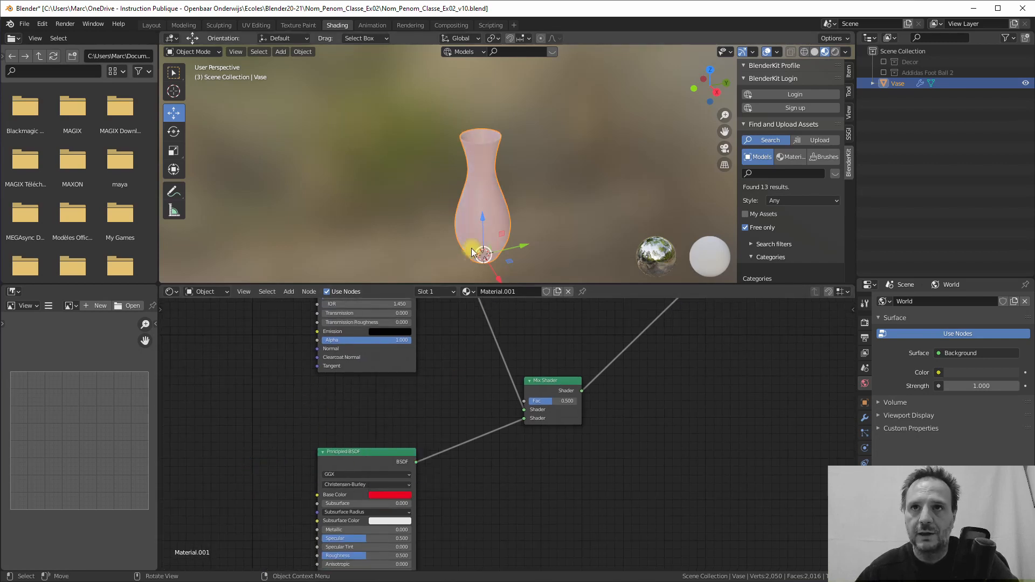
- Review the links from both Principled BSDF nodes to the Material Output and shift the Mix Shader slightly lower
scroll(446, 335, "up", 3)
middle_click_drag(442, 349, 482, 510)
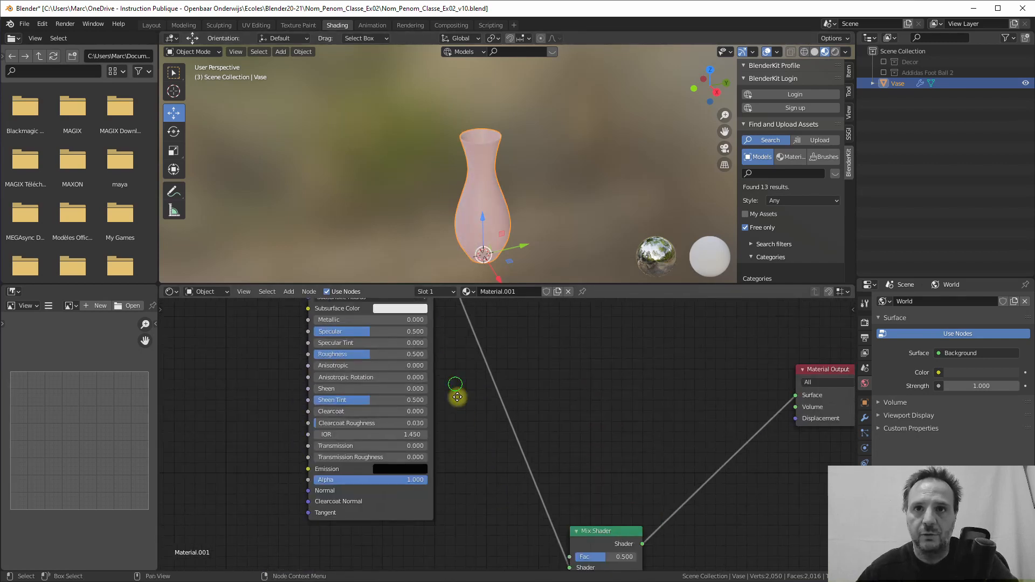
middle_click_drag(458, 393, 463, 432)
scroll(445, 489, "down", 5)
scroll(440, 504, "down", 3, "shift")
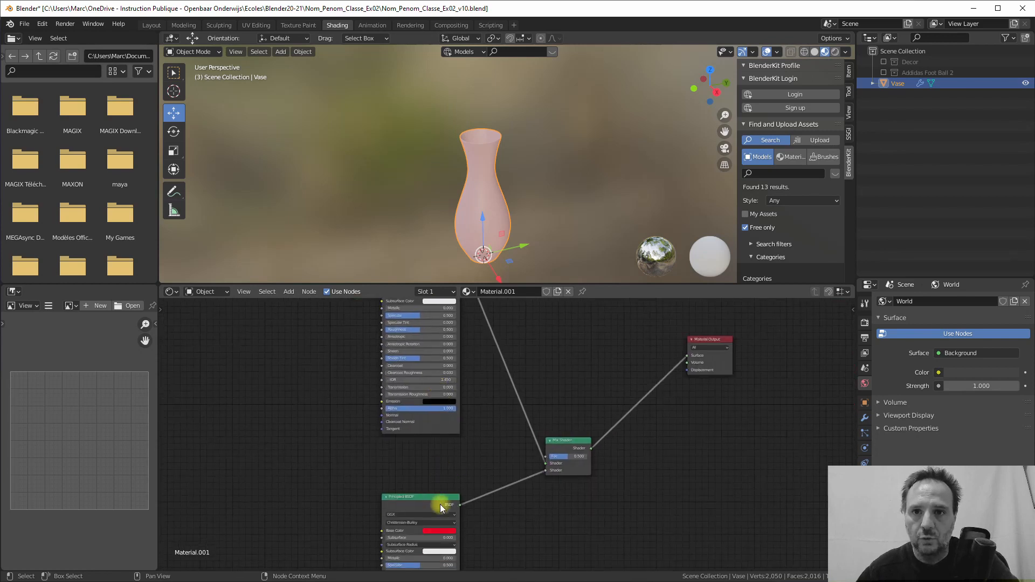
left_click_drag(568, 444, 572, 452)
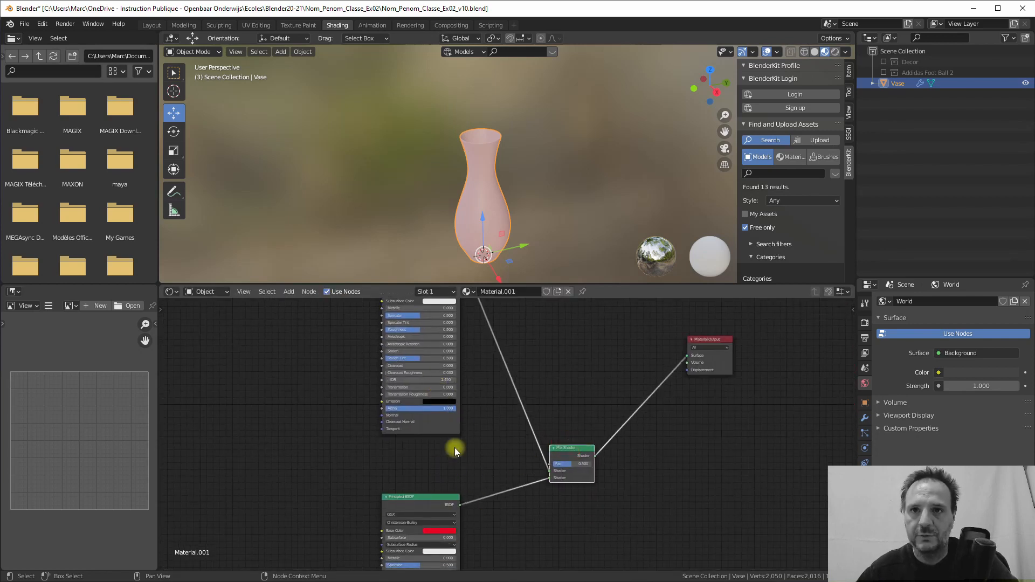
middle_click_drag(461, 422, 485, 400)
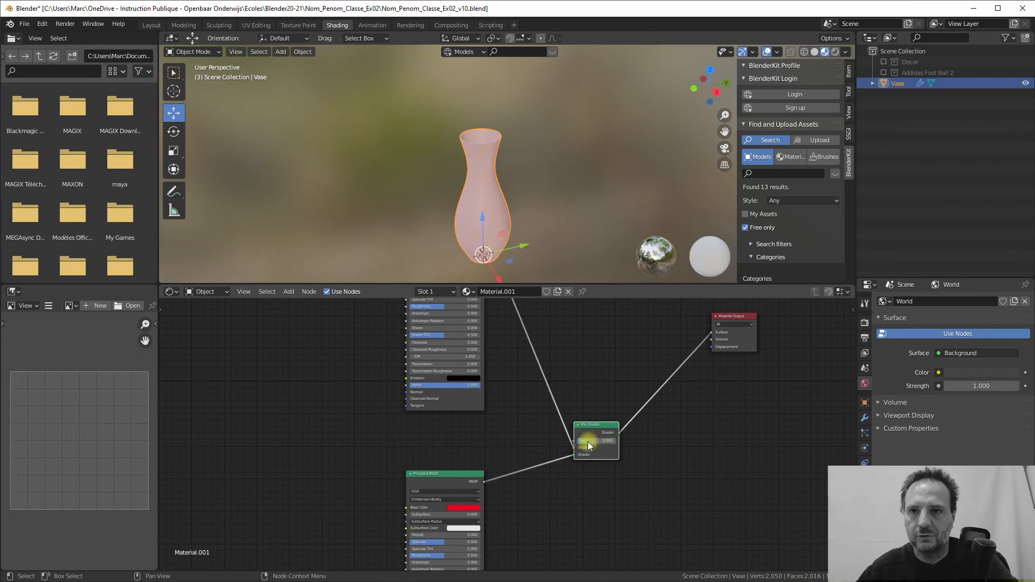
- Add an Image Texture node in the empty area before the two Principled BSDF nodes
scroll(587, 442, "up", 2)
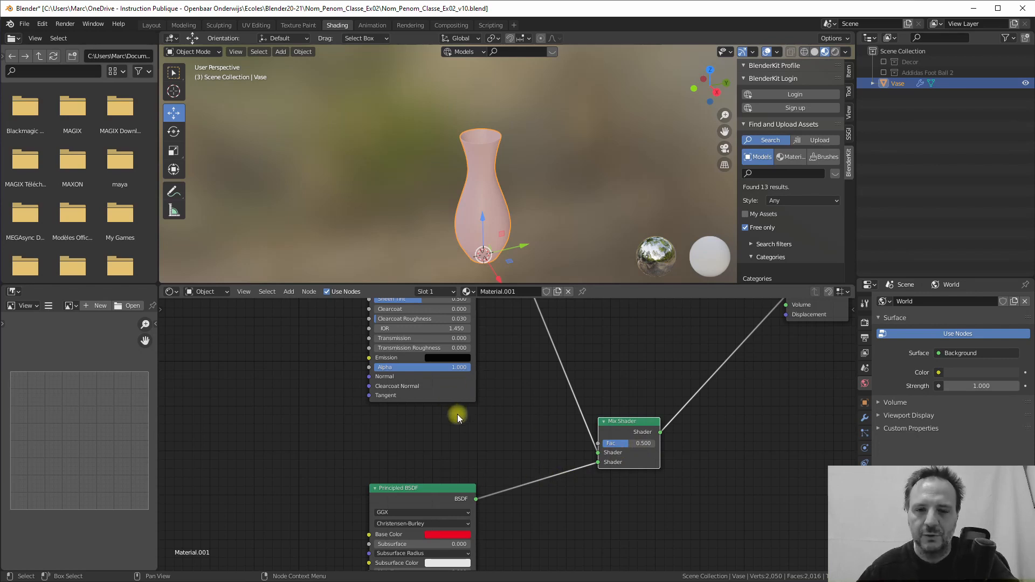
middle_click_drag(457, 414, 513, 431)
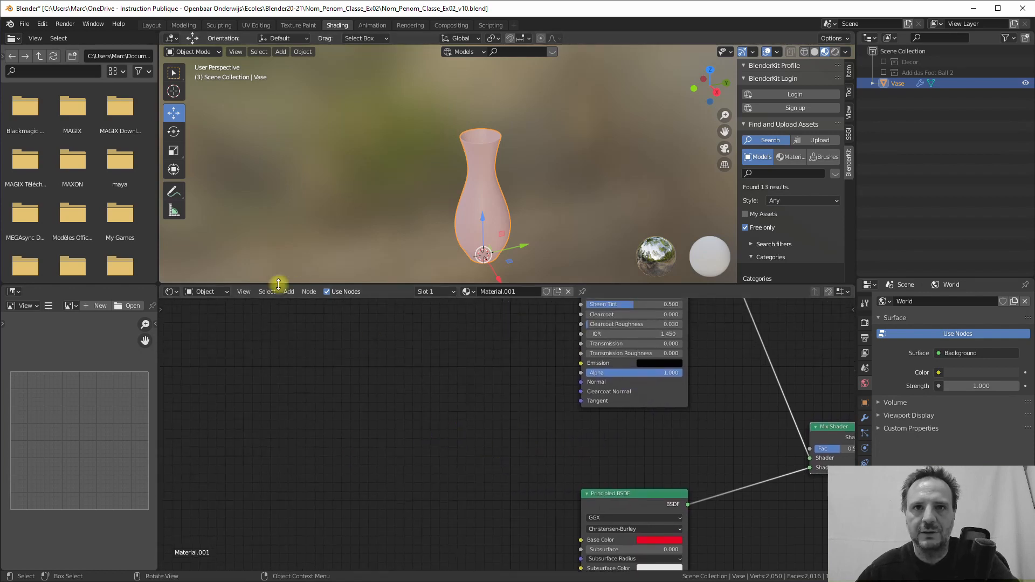
left_click(289, 292)
mouse_move(301, 352)
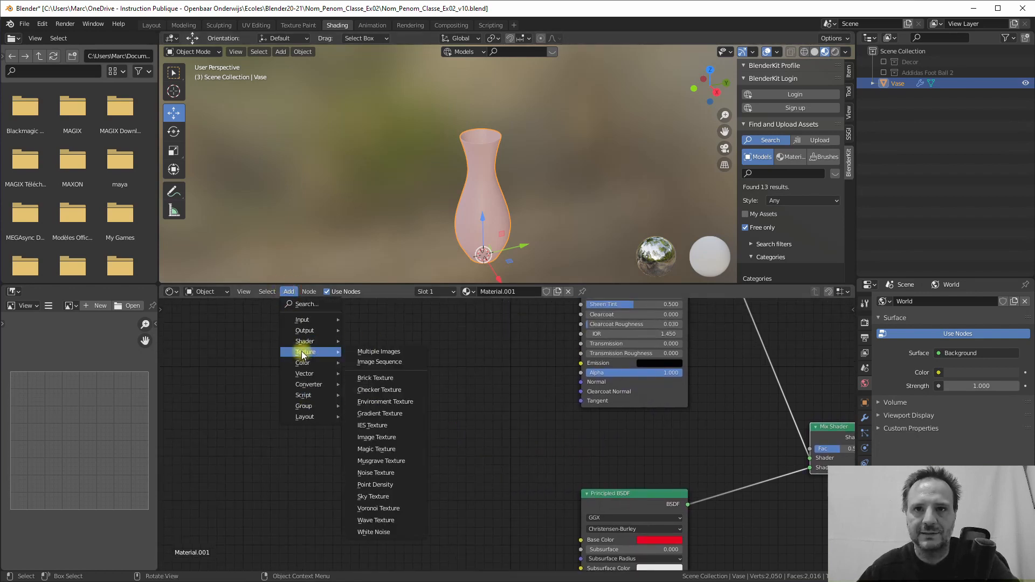
left_click(376, 437)
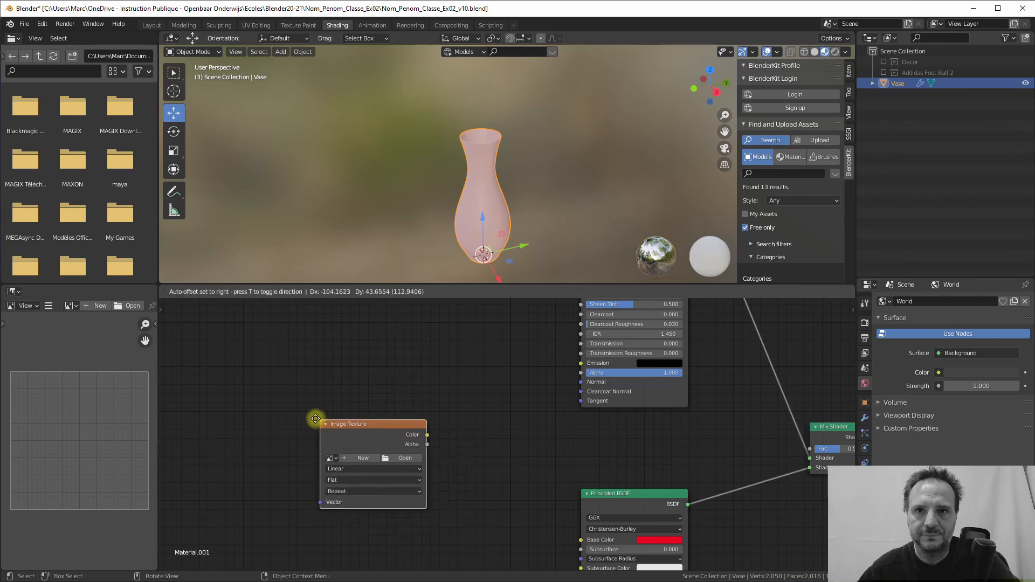
left_click(313, 416)
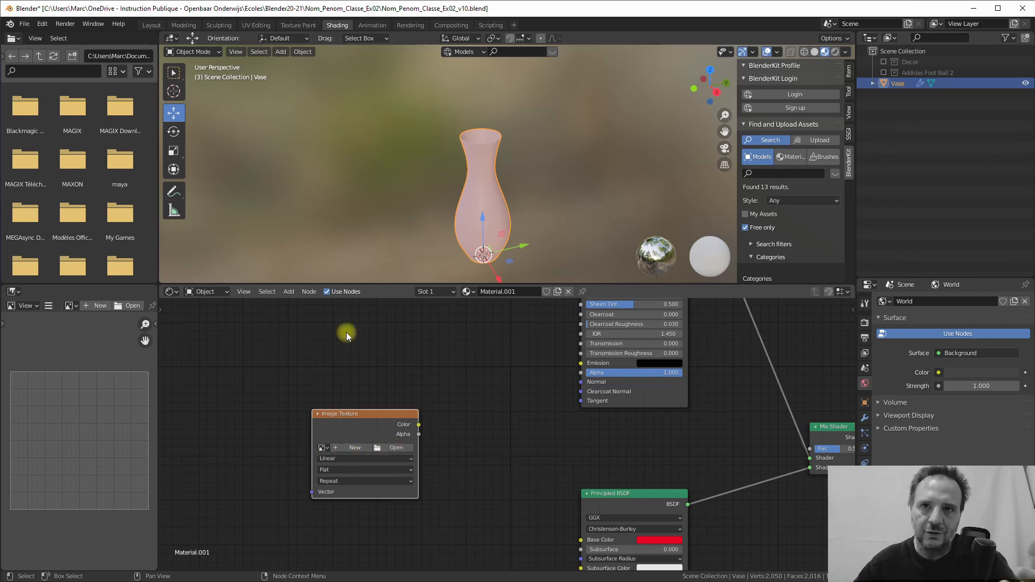
- Assign the Mask.jpg image to the Image Texture node and move the node slightly farther from the shaders
left_click(327, 448)
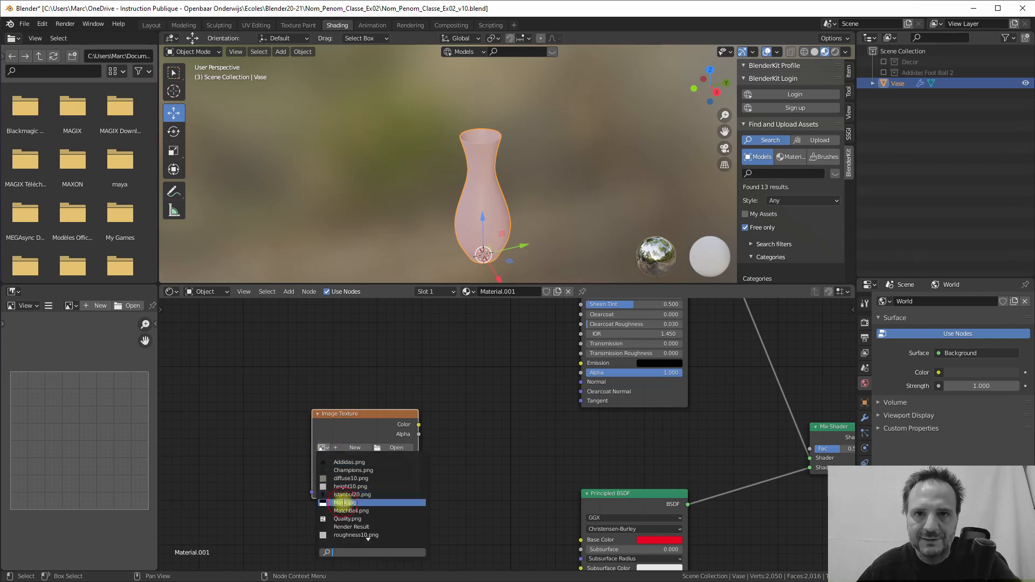
left_click(344, 502)
left_click_drag(346, 417, 326, 417)
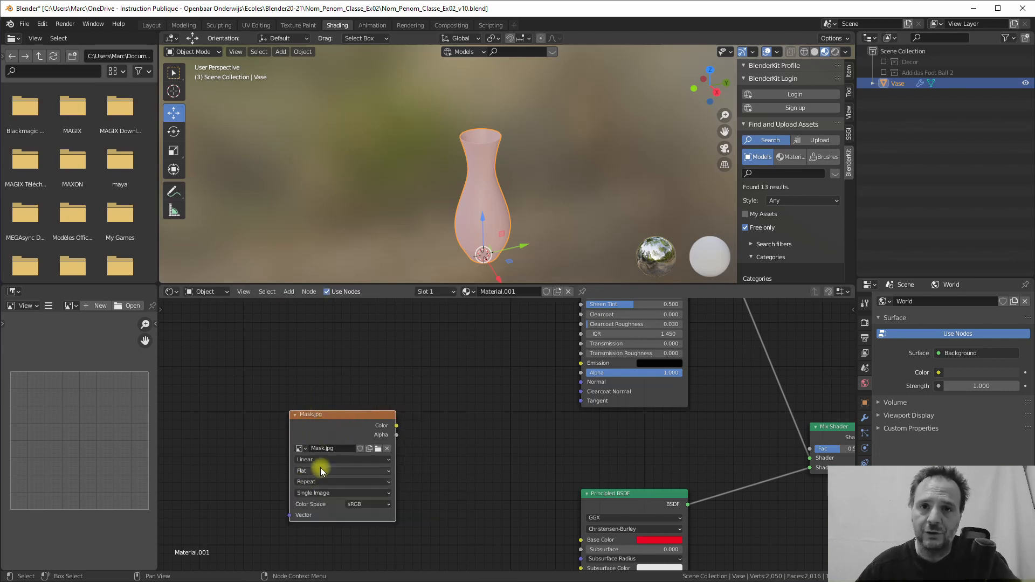
left_click(299, 448)
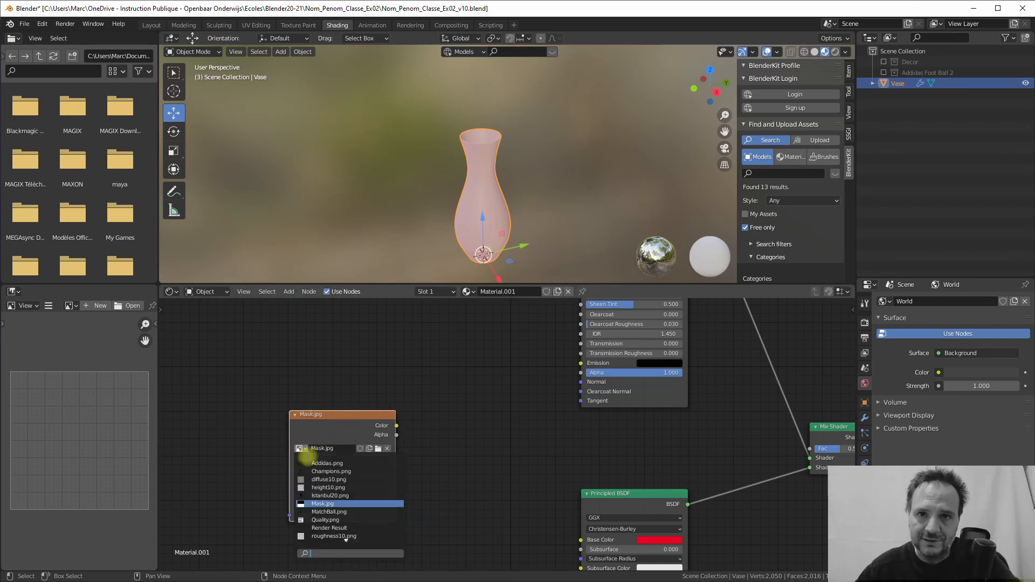
left_click(317, 504)
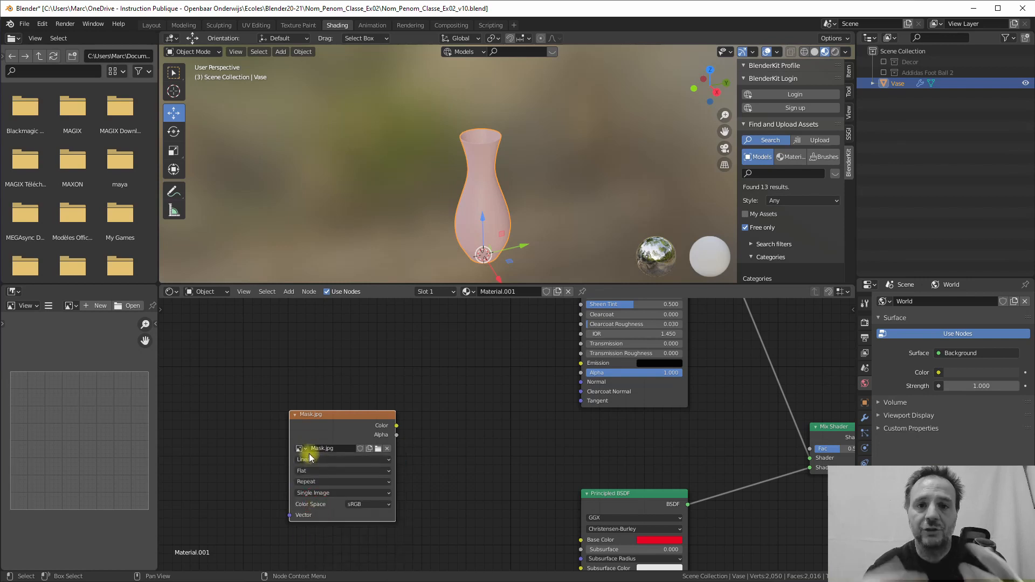
- Connect the Mask.jpg texture's Color output to the Mix Shader's Fac input and inspect the vase from different angles
middle_click_drag(584, 460, 473, 425)
left_click_drag(270, 383, 714, 423)
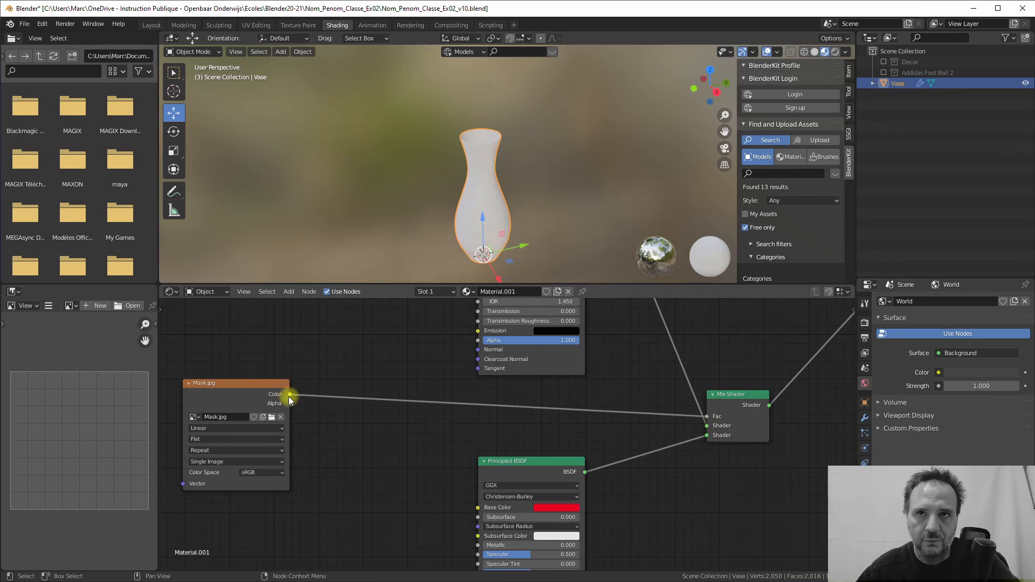
left_click_drag(264, 383, 275, 395)
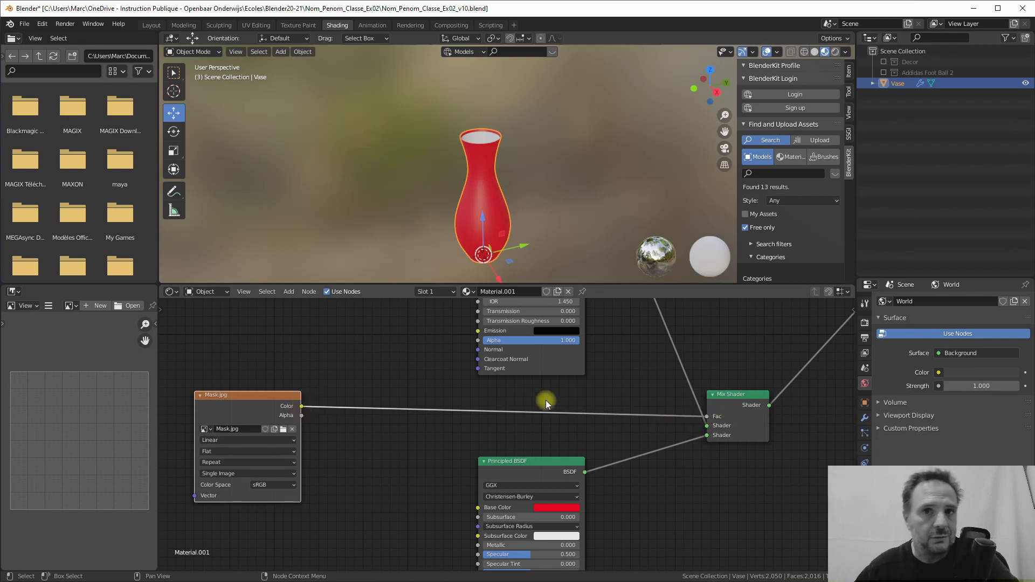
scroll(399, 410, "down", 3)
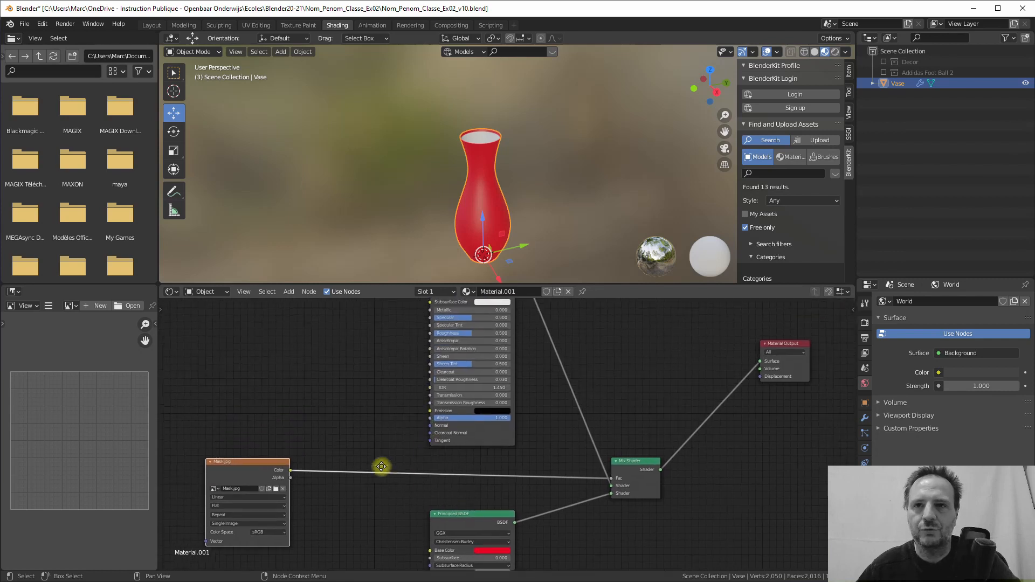
scroll(492, 447, "down", 2)
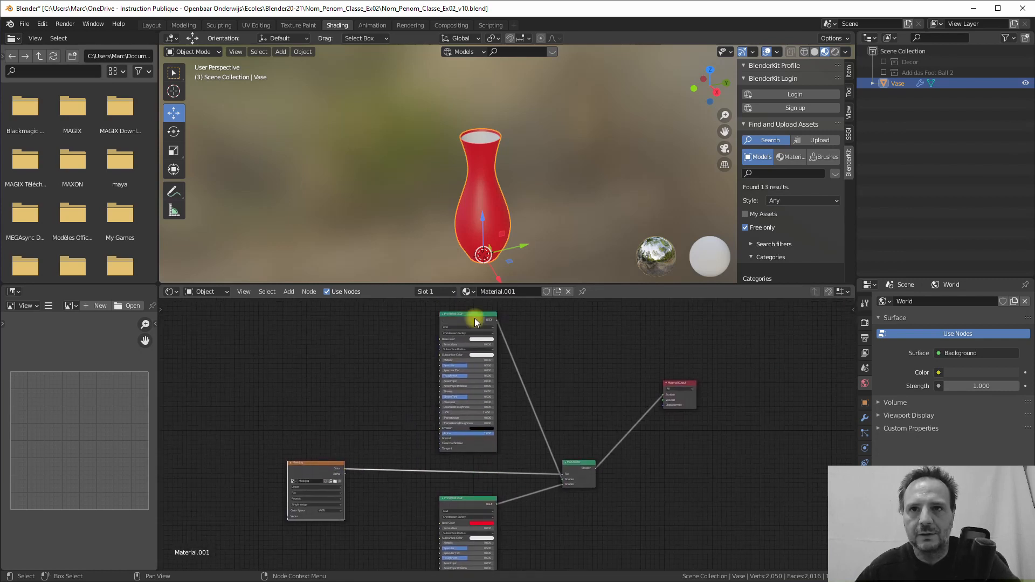
middle_click_drag(509, 202, 468, 173)
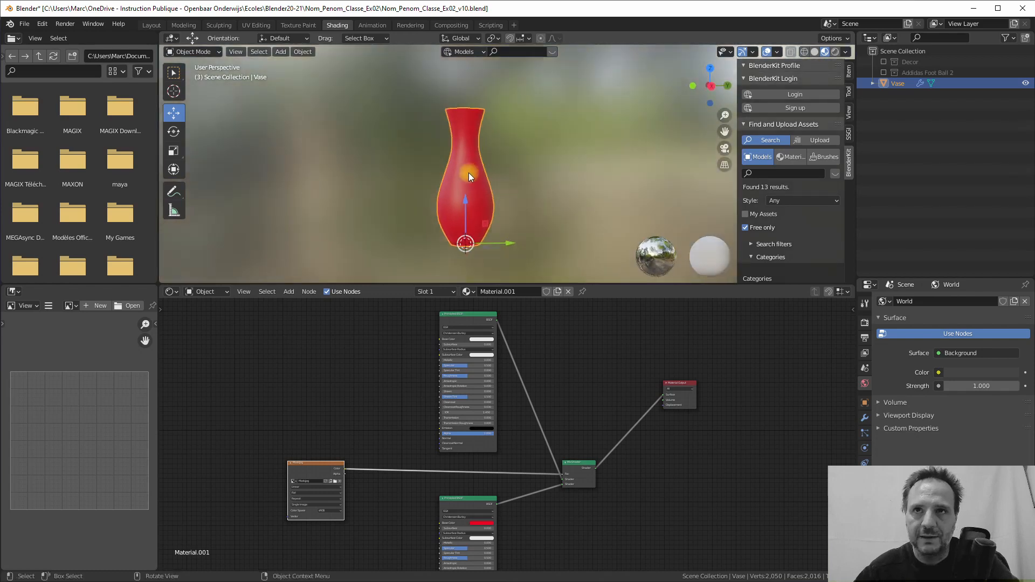
middle_click_drag(466, 211, 496, 226)
- Set the red Principled BSDF's Roughness to 0.141 and Specular to 0.745, and check the gloss on the vase
left_click_drag(469, 499, 468, 489)
scroll(501, 552, "up", 5)
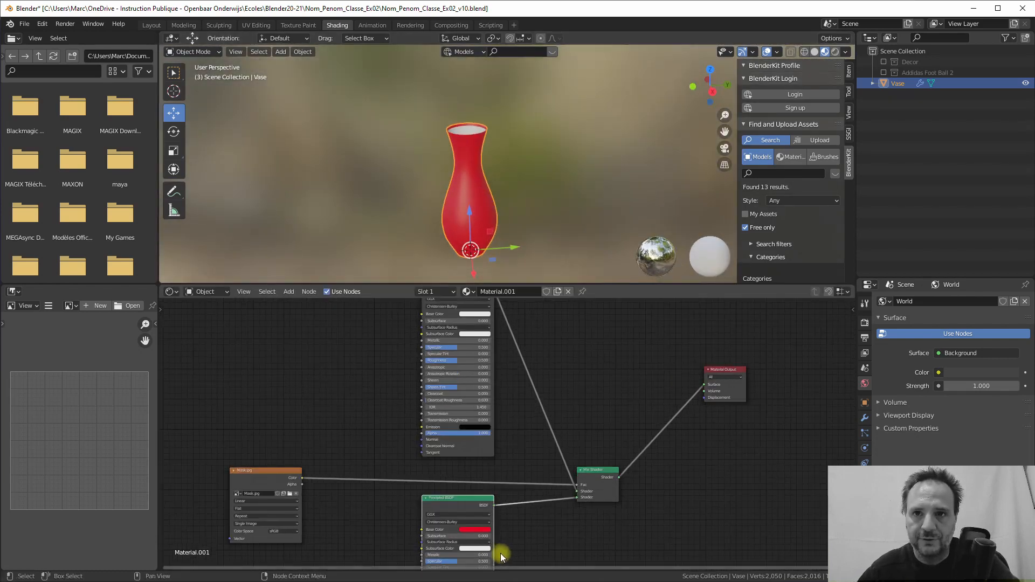
middle_click_drag(507, 539, 523, 420)
scroll(522, 418, "up", 5)
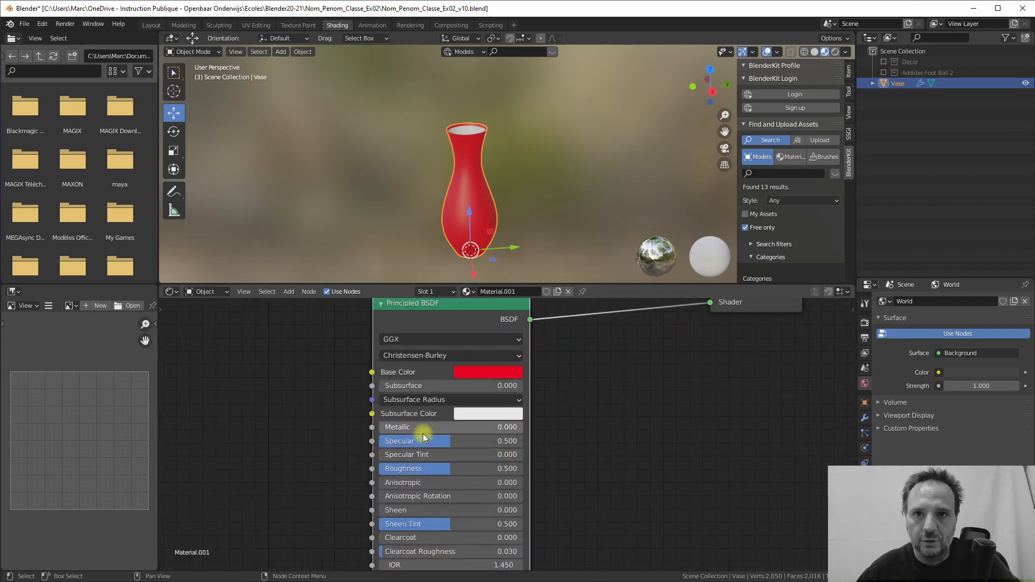
left_click_drag(440, 473, 386, 478)
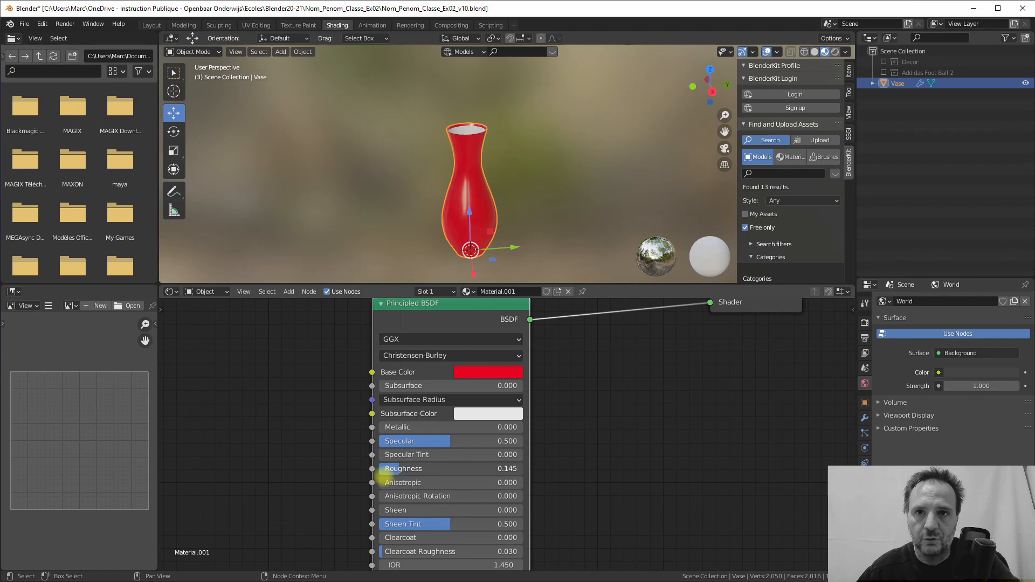
left_click_drag(432, 441, 486, 441)
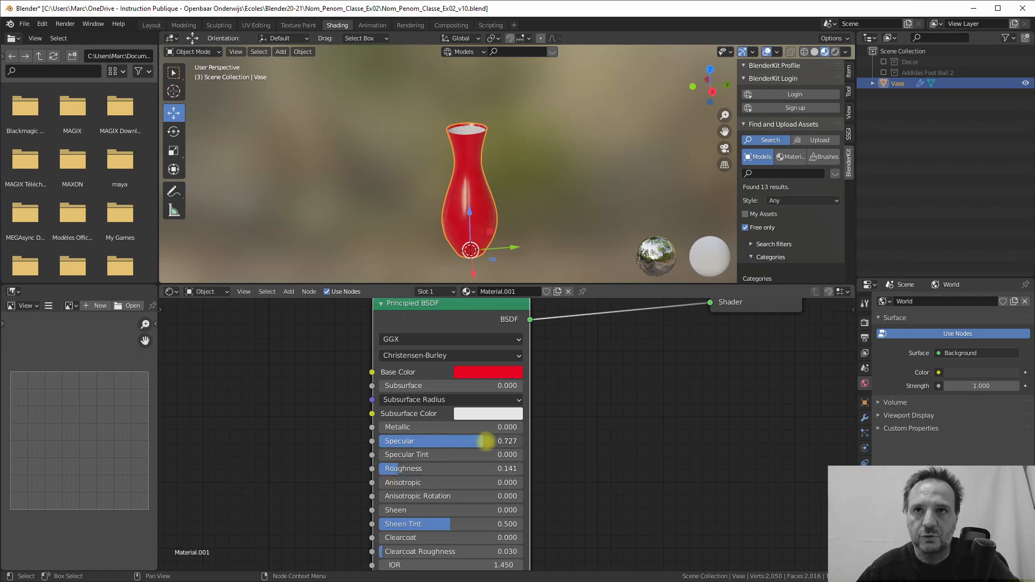
middle_click_drag(499, 164, 511, 186)
scroll(458, 151, "up", 5)
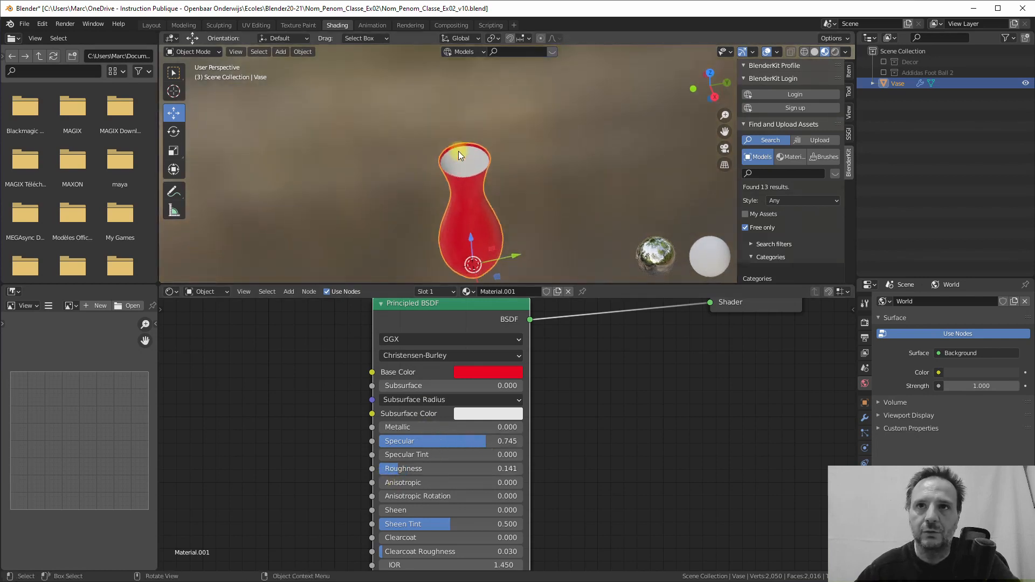
middle_click_drag(448, 161, 466, 127)
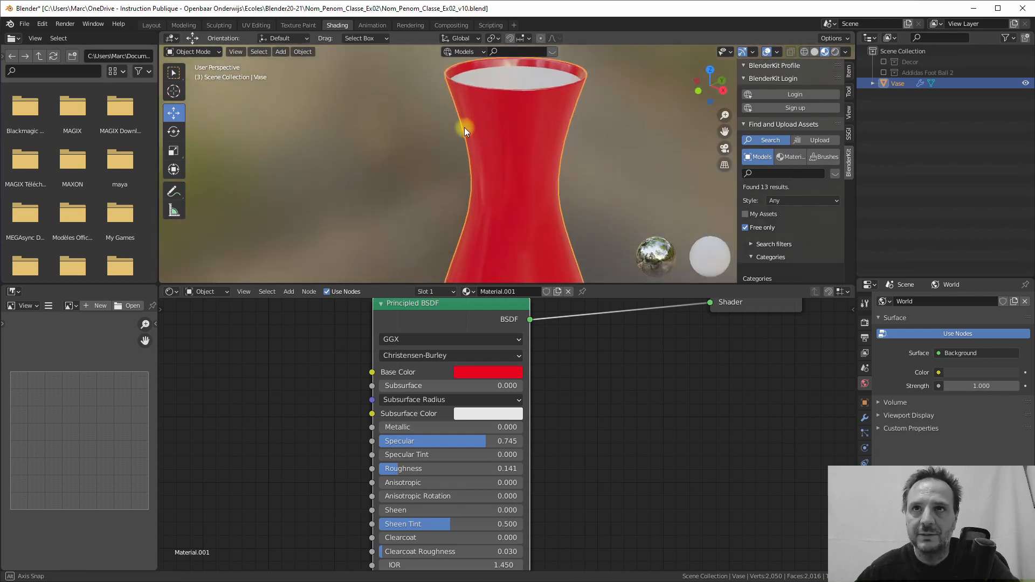
- Set the upper white Principled BSDF's Specular to 0.295 and Roughness to 0.705
scroll(531, 359, "down", 3)
middle_click_drag(534, 360, 549, 528)
middle_click_drag(536, 395, 532, 563)
middle_click_drag(521, 430, 519, 476)
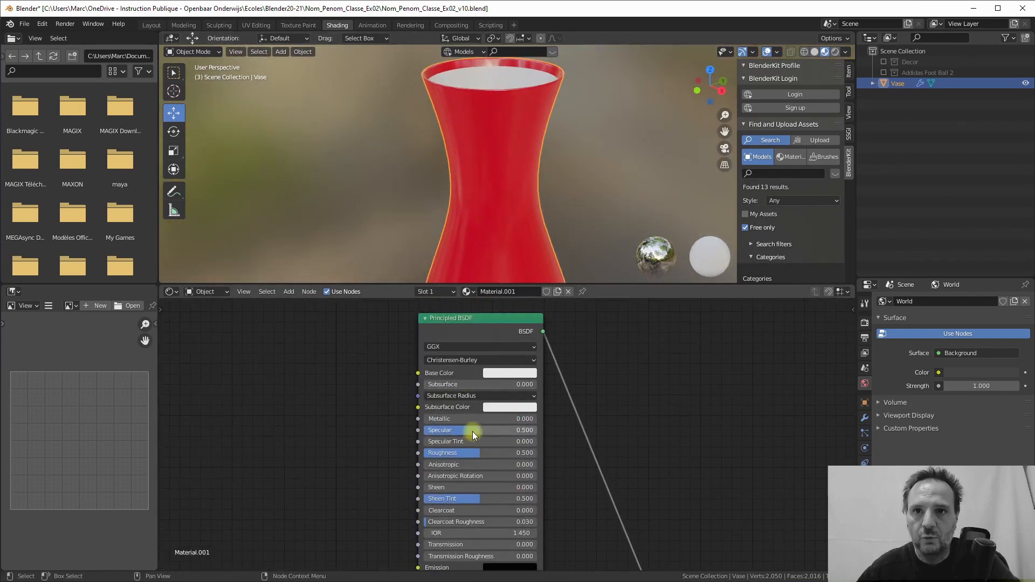
left_click_drag(465, 430, 503, 453)
- Examine the vase's white interior and glossy red exterior from close up and from different angles
middle_click_drag(508, 128, 478, 147)
scroll(507, 158, "up", 5)
scroll(493, 156, "down", 5)
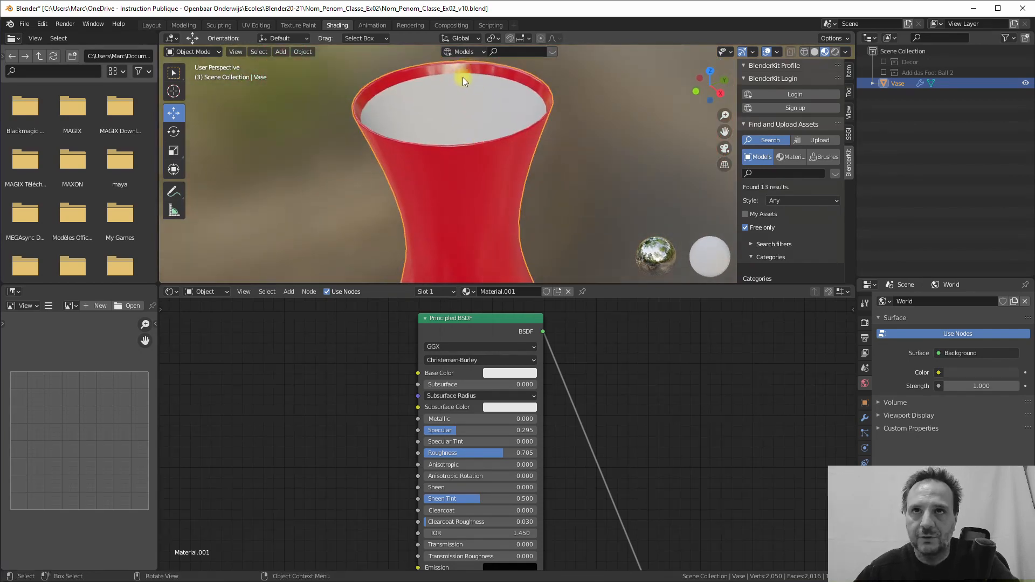
scroll(463, 144, "down", 5)
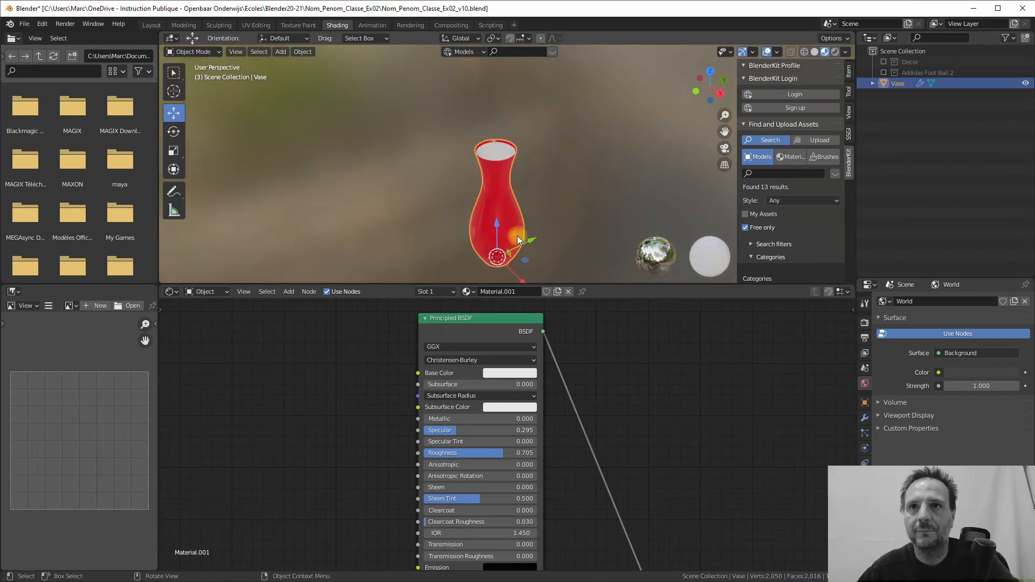
middle_click_drag(517, 235, 476, 222)
scroll(558, 200, "up", 4)
scroll(499, 198, "down", 4)
scroll(477, 214, "up", 5)
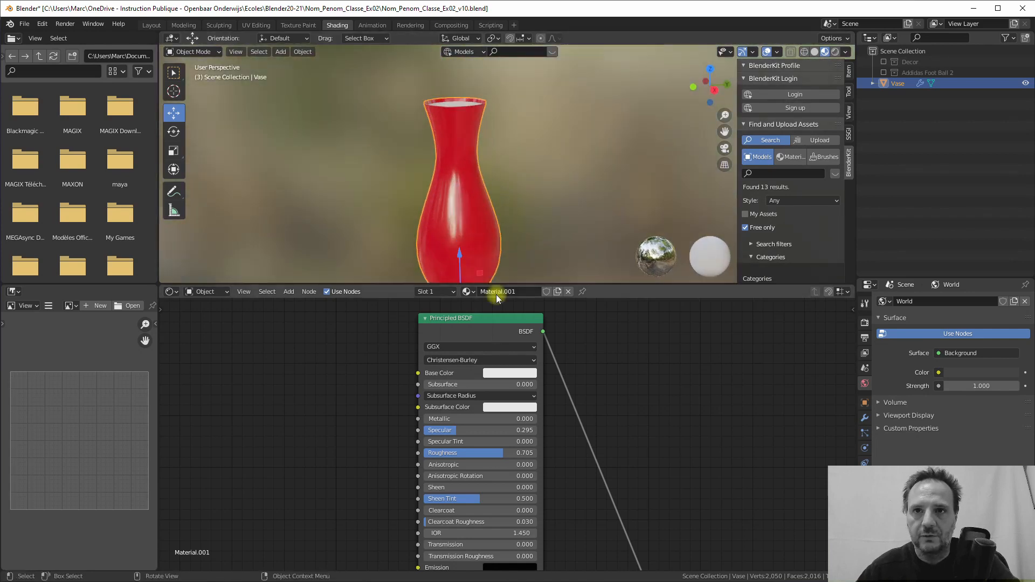
- Move the Mask.jpg texture node closer to the Principled BSDF nodes
scroll(566, 442, "down", 3)
middle_click_drag(556, 538, 535, 415)
scroll(534, 415, "down", 2)
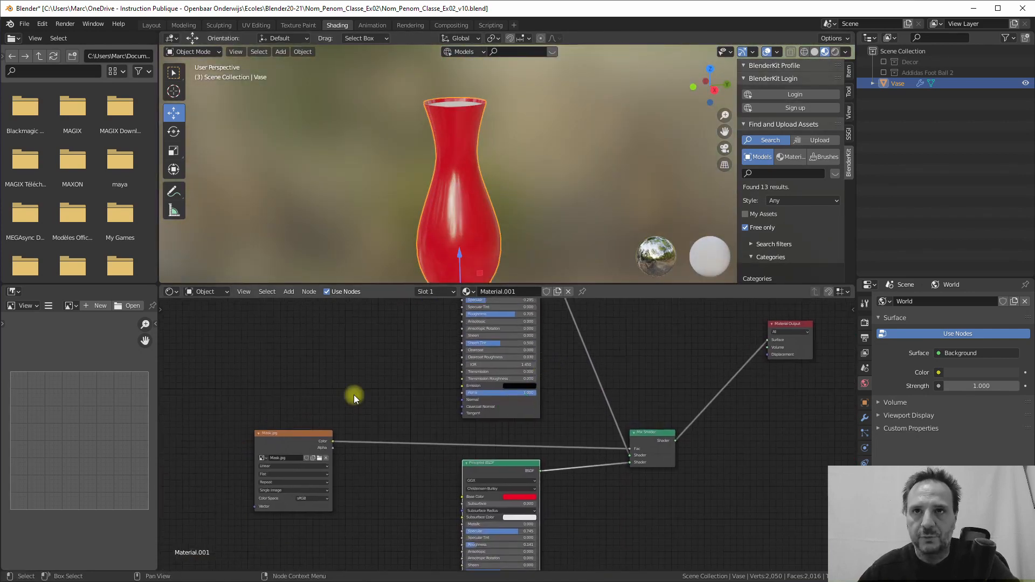
left_click_drag(305, 435, 348, 444)
middle_click_drag(390, 333, 401, 361)
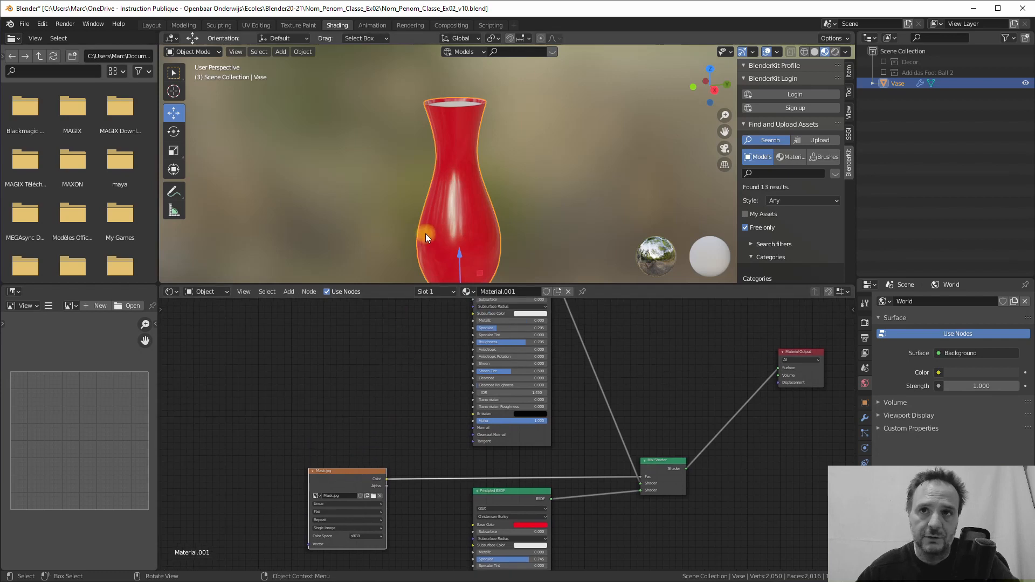
- Move the Mask.jpg texture node away from the Principled BSDF nodes to free space around the red one
scroll(425, 234, "down", 2)
middle_click_drag(422, 234, 410, 235)
middle_click_drag(426, 353, 438, 295)
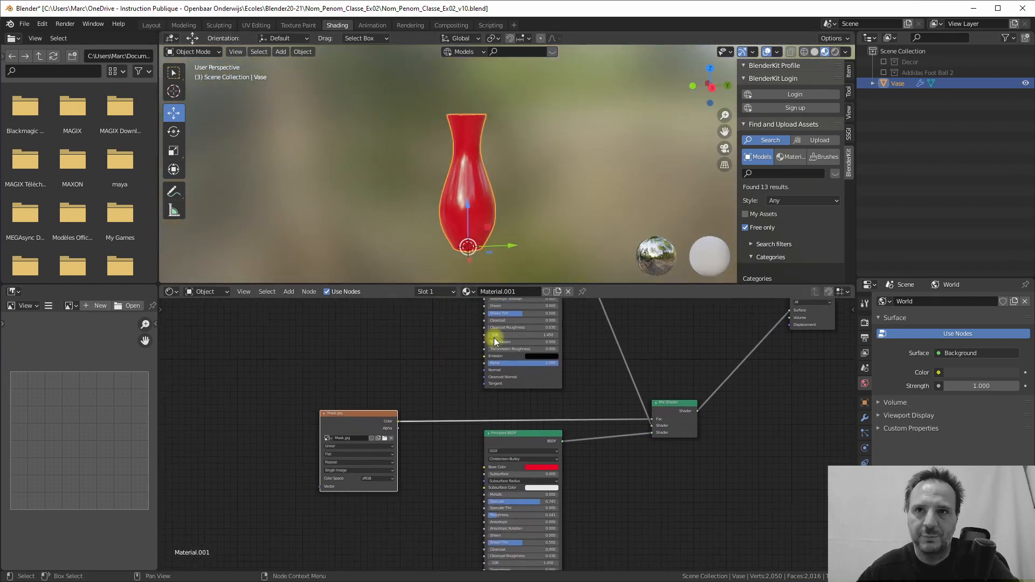
left_click_drag(356, 428, 297, 374)
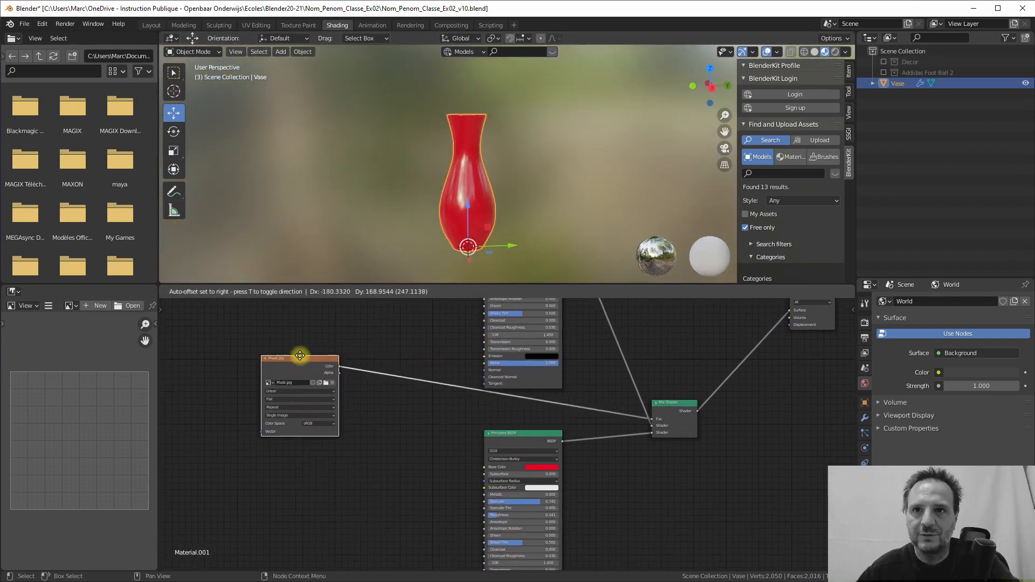
middle_click_drag(464, 204, 441, 223)
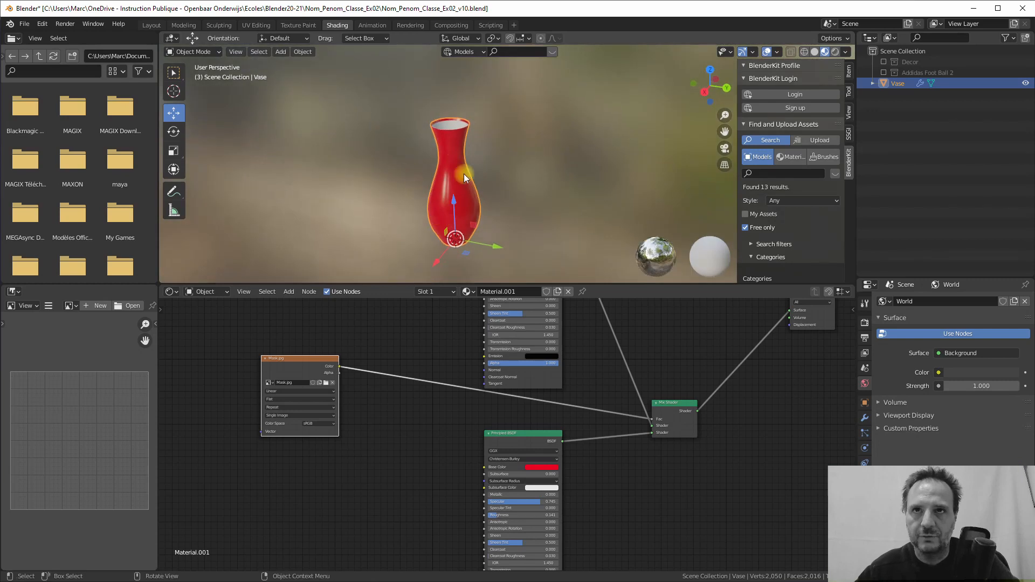
middle_click_drag(464, 177, 442, 184)
- Add a Noise Texture node and place it below the Mask.jpg node, facing the red Principled BSDF
middle_click_drag(441, 397, 504, 397)
scroll(476, 405, "up", 3)
middle_click_drag(425, 440, 458, 449)
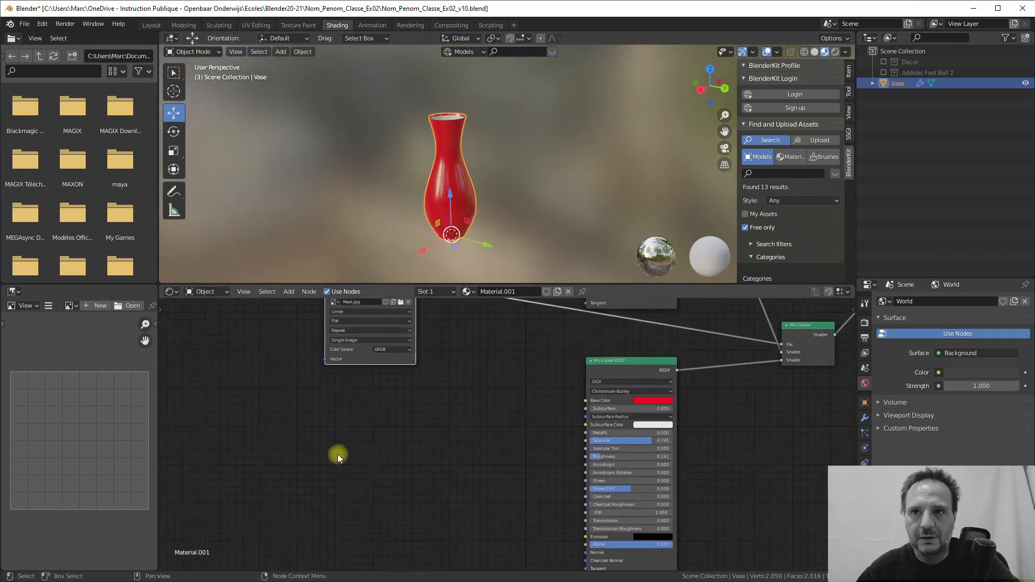
left_click(287, 294)
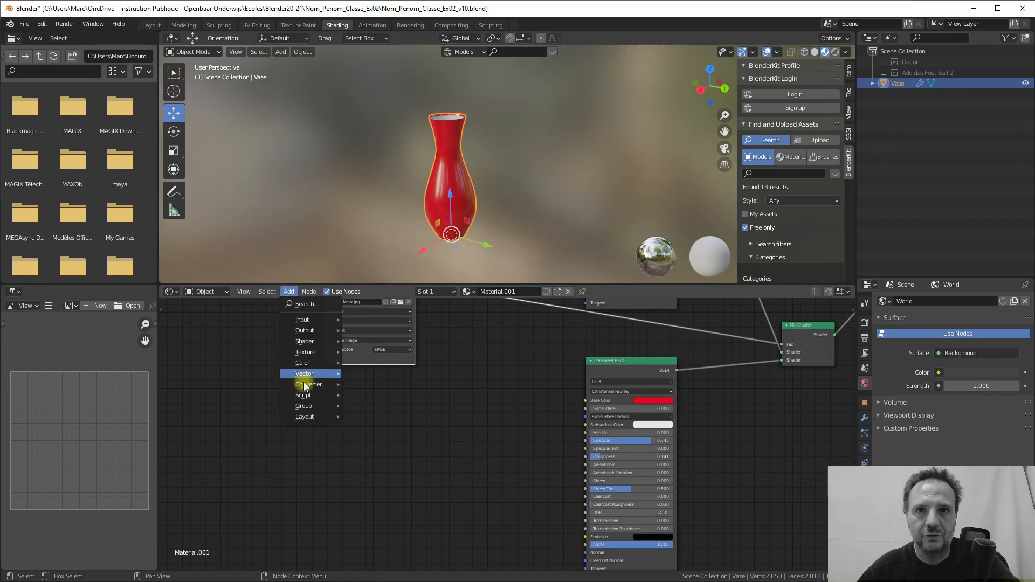
mouse_move(300, 354)
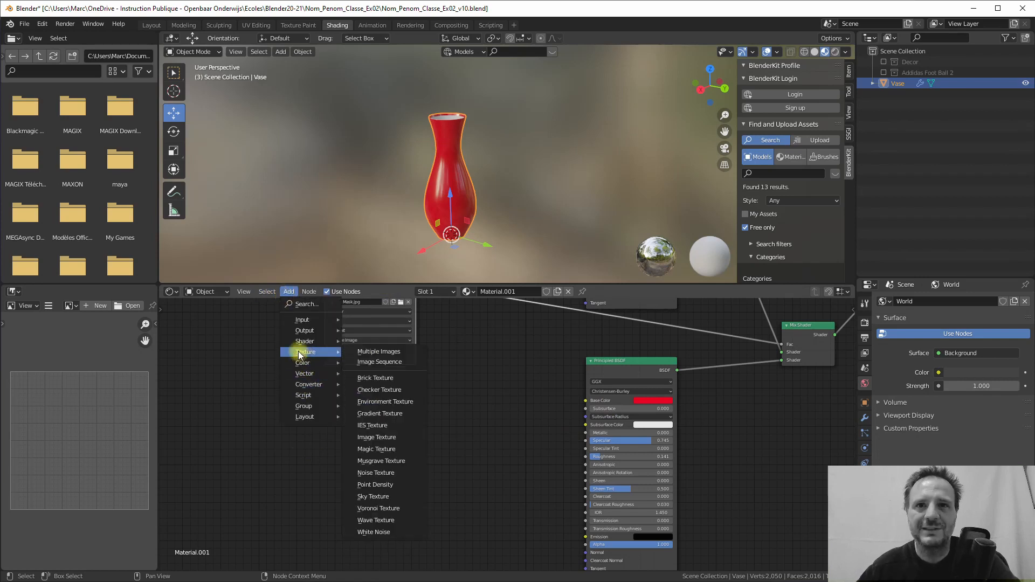
left_click(384, 473)
left_click(289, 431)
scroll(342, 436, "up", 1)
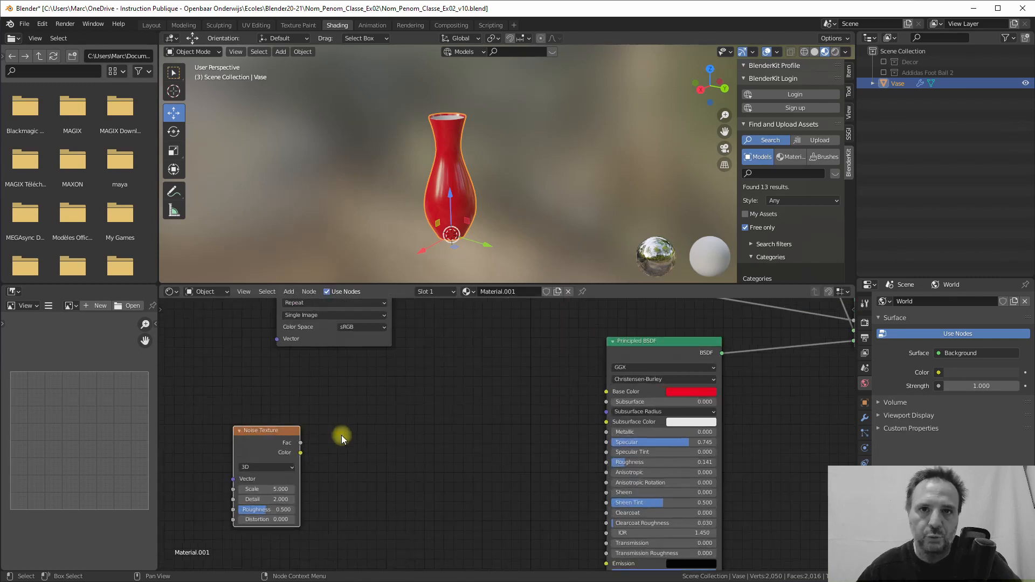
middle_click_drag(348, 430, 378, 401)
left_click_drag(300, 405, 302, 359)
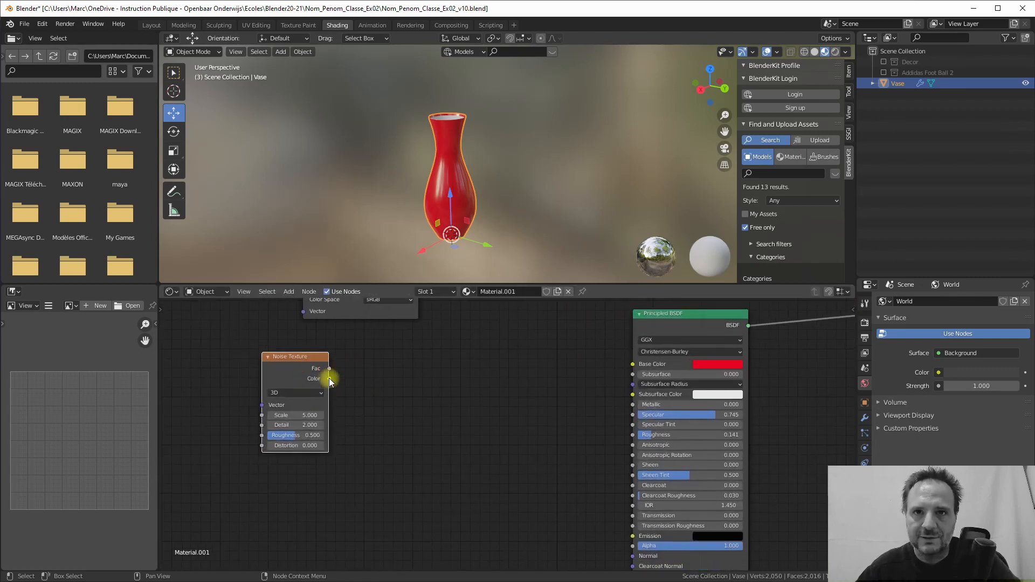
- Connect the Noise Texture's Color output to the red Principled BSDF's Base Color and inspect the noise on the vase
left_click_drag(329, 379, 632, 365)
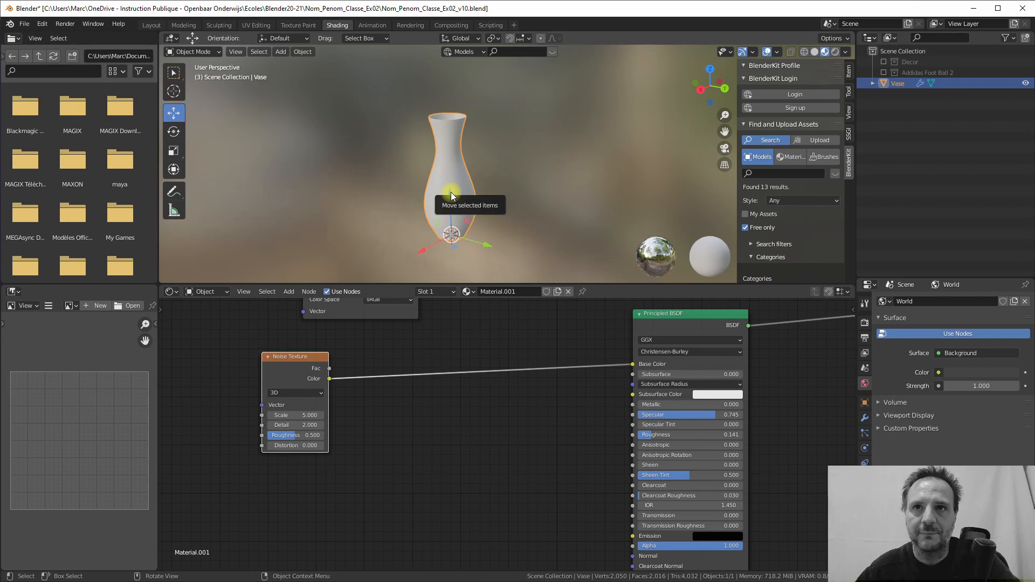
scroll(458, 207, "up", 3)
scroll(434, 199, "up", 5)
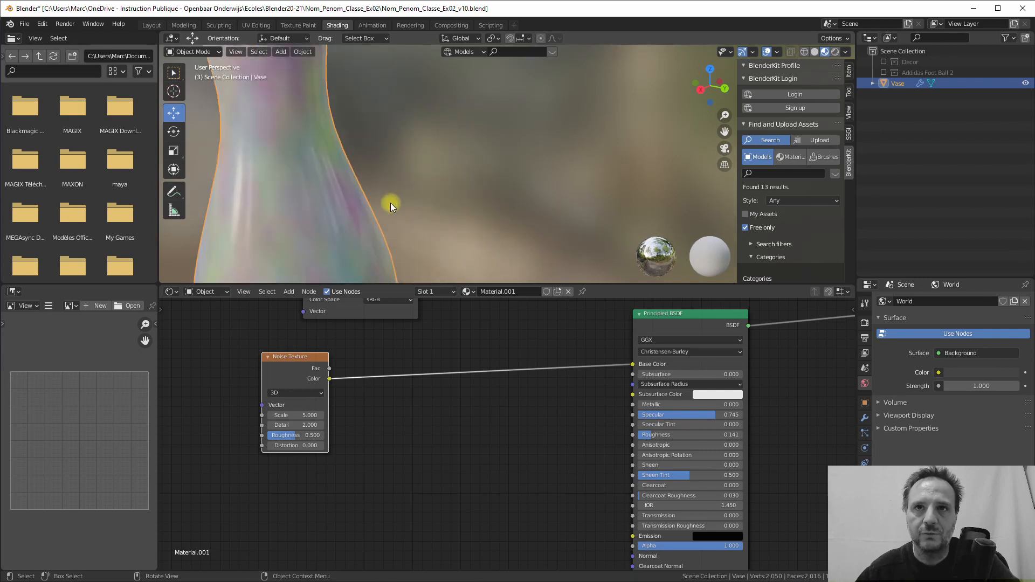
middle_click_drag(391, 202, 396, 70)
scroll(372, 186, "down", 4)
scroll(373, 224, "down", 3)
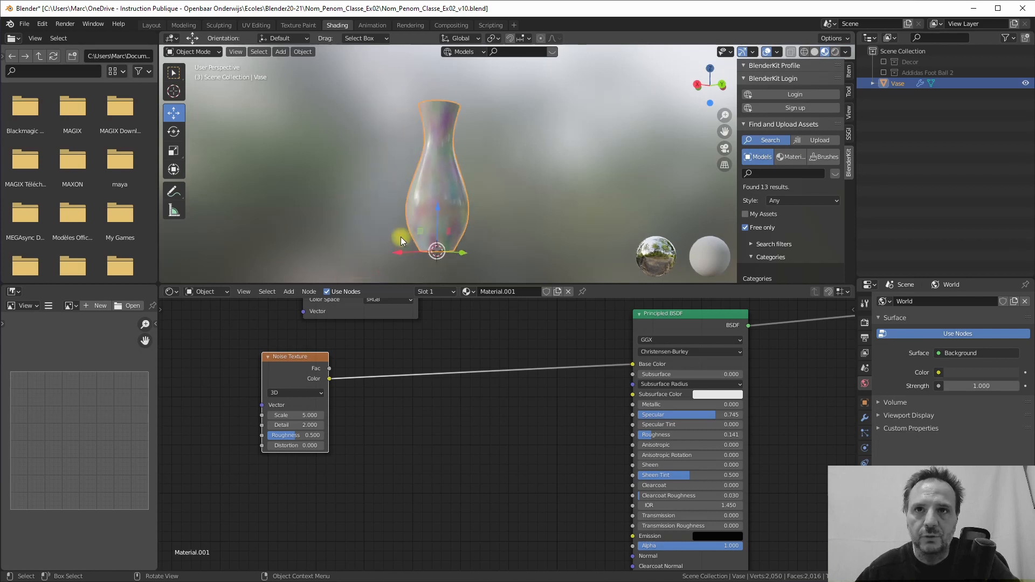
middle_click_drag(400, 237, 397, 163)
scroll(349, 369, "down", 1)
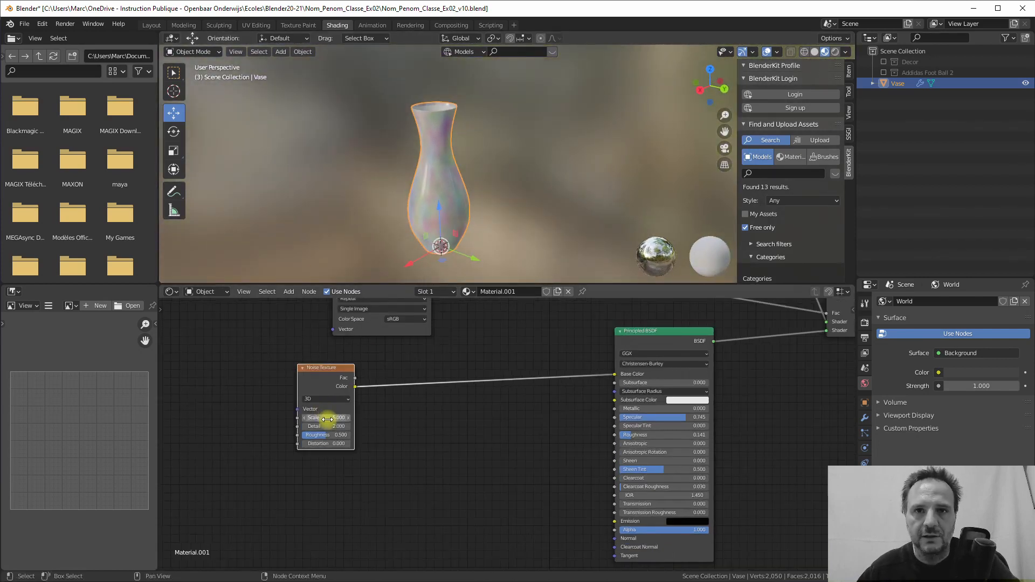
- Set the Noise Texture's Scale to 6.600 and check the finer pattern on the vase
mouse_move(318, 418)
left_mouse_down()
mouse_move(367, 418)
mouse_move(326, 425)
left_mouse_up()
left_click_drag(326, 366, 329, 366)
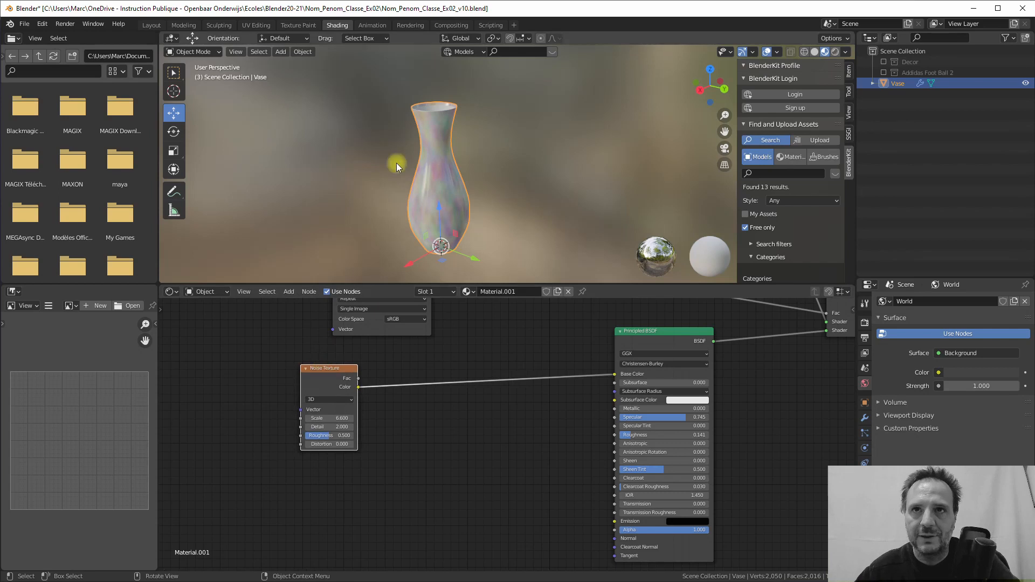
middle_click_drag(420, 180, 415, 81)
scroll(410, 128, "up", 3)
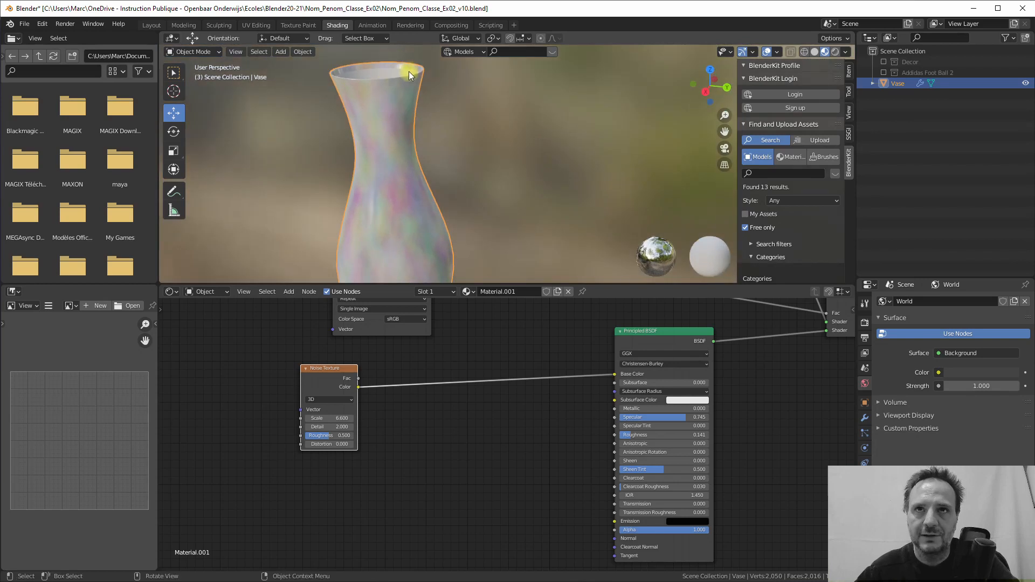
scroll(386, 197, "down", 4)
mouse_move(453, 264)
middle_mouse_down()
mouse_move(383, 229)
mouse_move(446, 196)
mouse_move(483, 203)
mouse_move(501, 218)
mouse_move(442, 270)
middle_mouse_up()
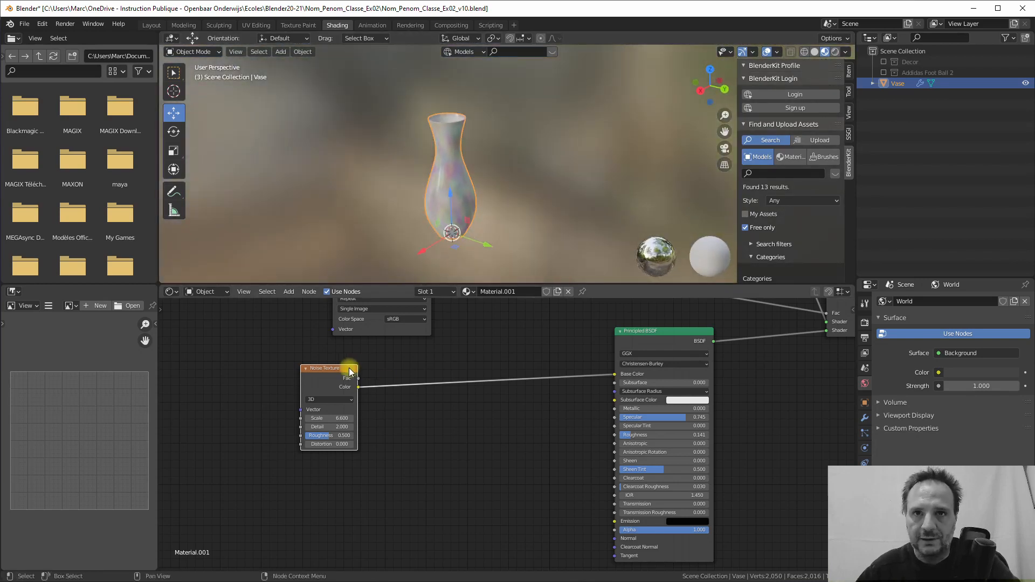
- Examine the stretching of the noise pattern on the vase from several angles, repositioning the Noise Texture node slightly
left_click_drag(350, 372, 365, 365)
scroll(431, 397, "up", 2)
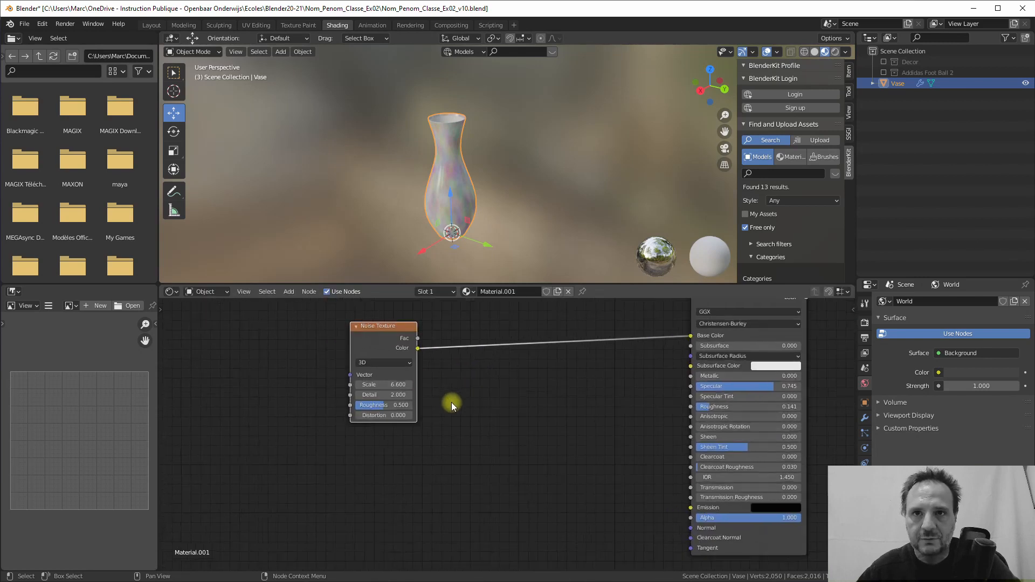
middle_click_drag(451, 402, 505, 433)
scroll(426, 193, "up", 4)
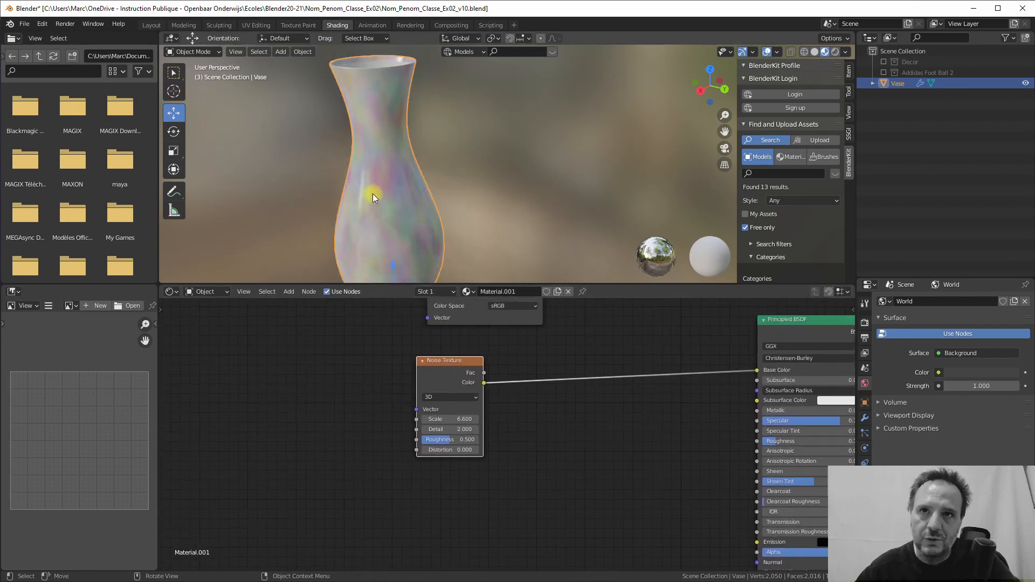
middle_click_drag(387, 191, 449, 126)
scroll(420, 205, "down", 3)
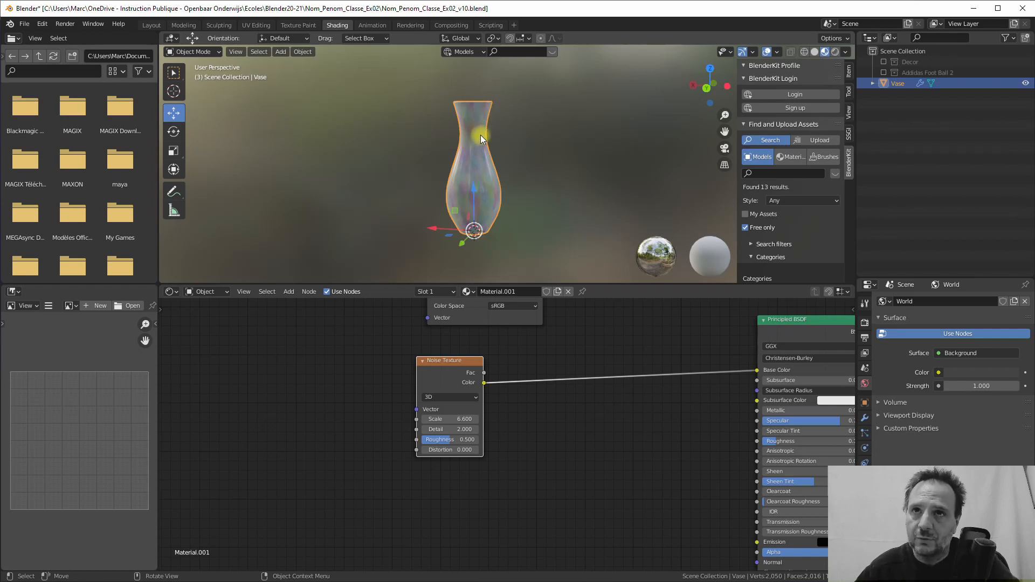
middle_click_drag(483, 108, 516, 178)
middle_click_drag(502, 121, 557, 120)
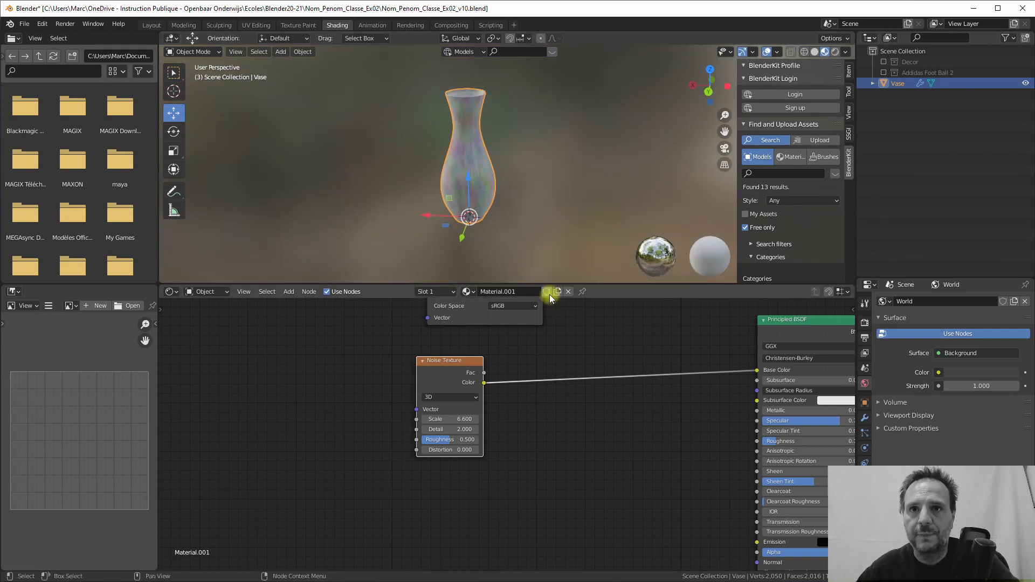
left_click_drag(461, 362, 483, 379)
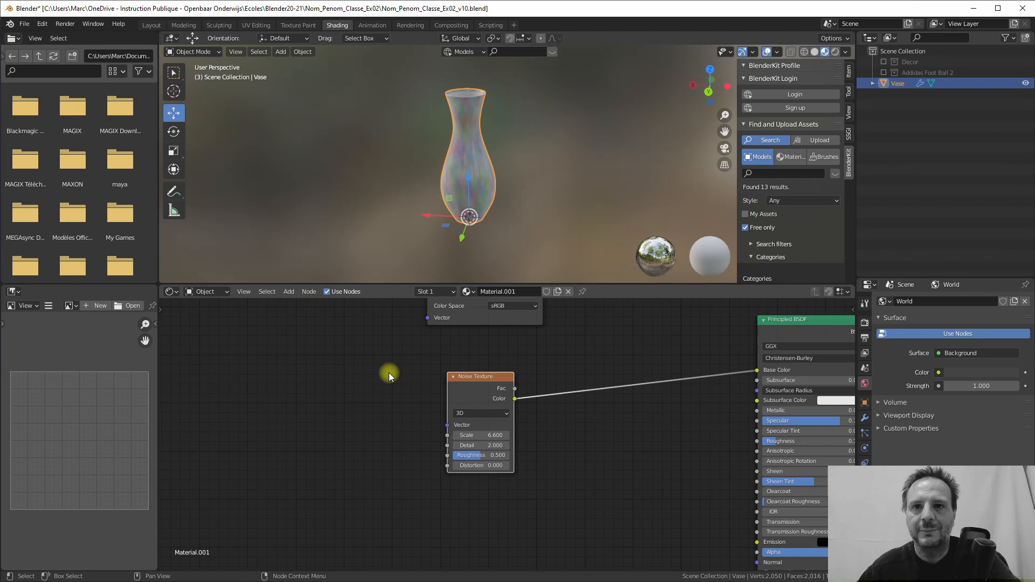
- Check in the add-on preferences that Node Wrangler is enabled, then close the preferences
left_click(43, 24)
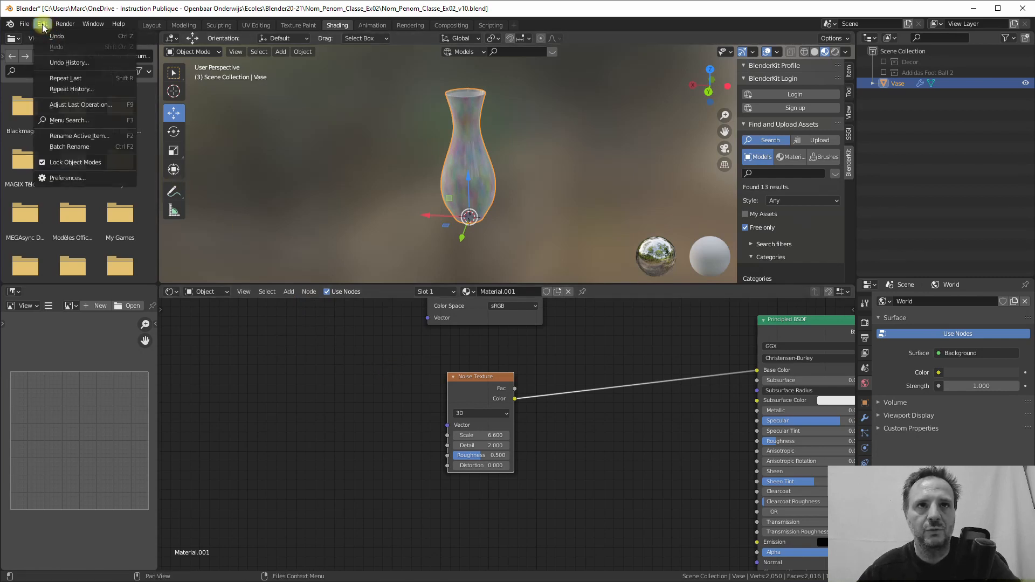
left_click(66, 178)
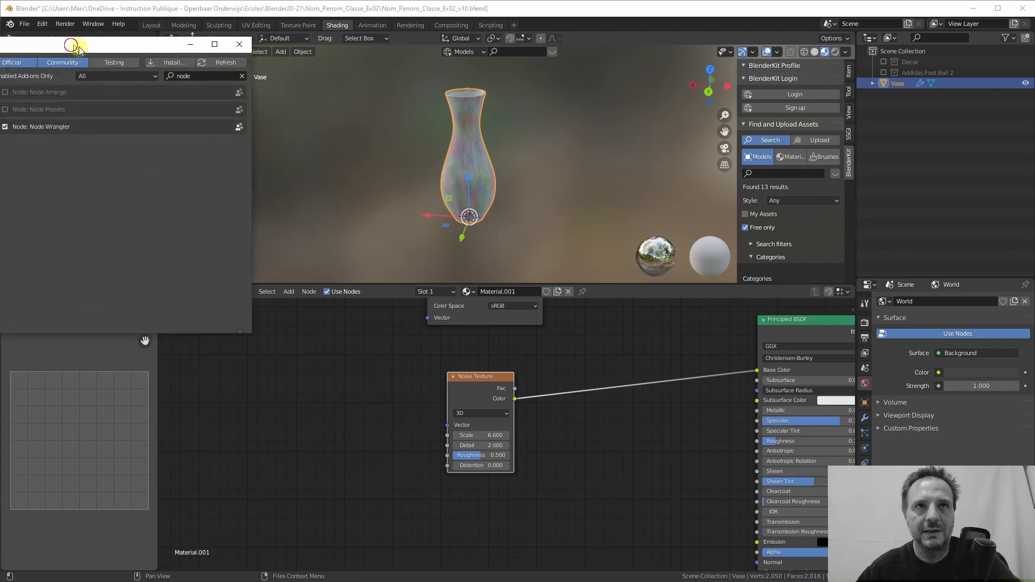
left_click_drag(78, 49, 236, 89)
left_click(339, 117)
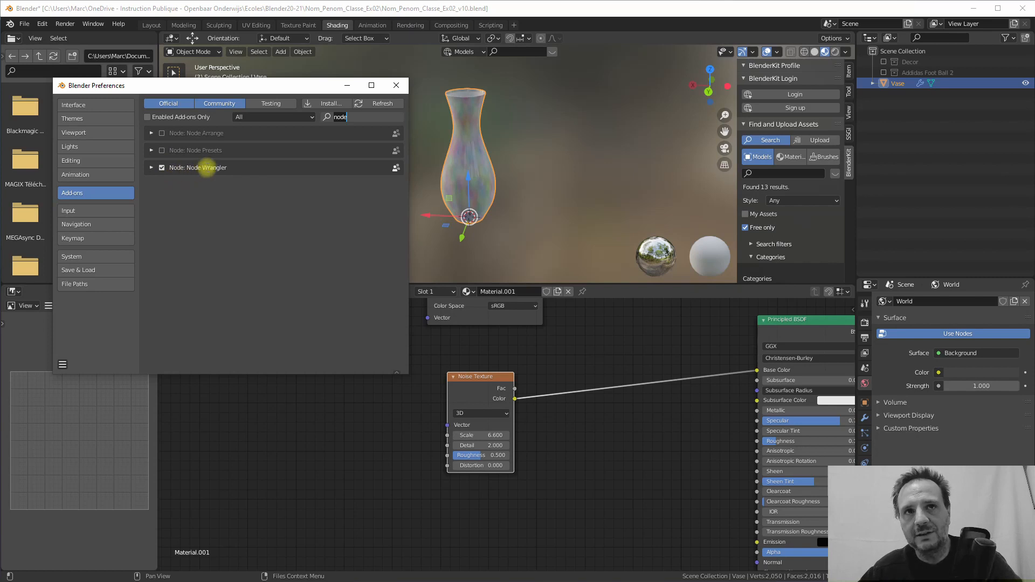
left_click(396, 85)
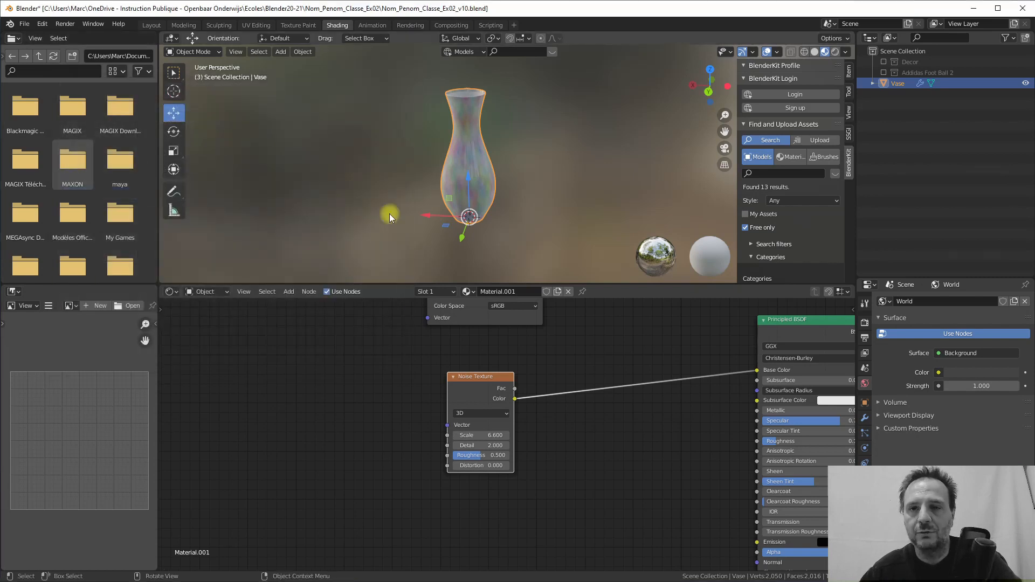
- Use Node Wrangler to attach Texture Coordinate and Mapping nodes to the Noise Texture, space them out and inspect the generated mapping
left_click_drag(478, 376, 500, 367)
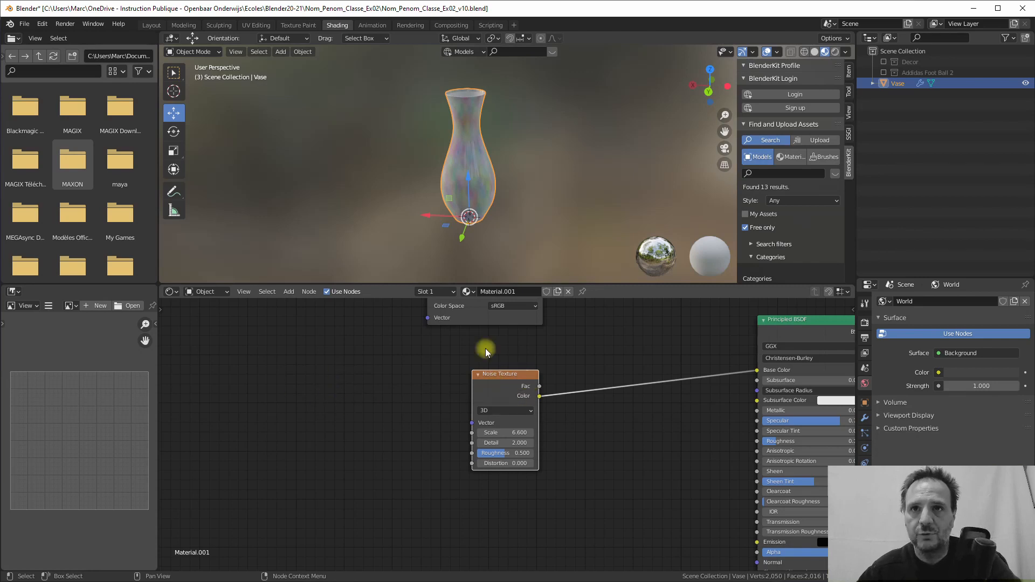
left_click_drag(496, 380, 470, 366)
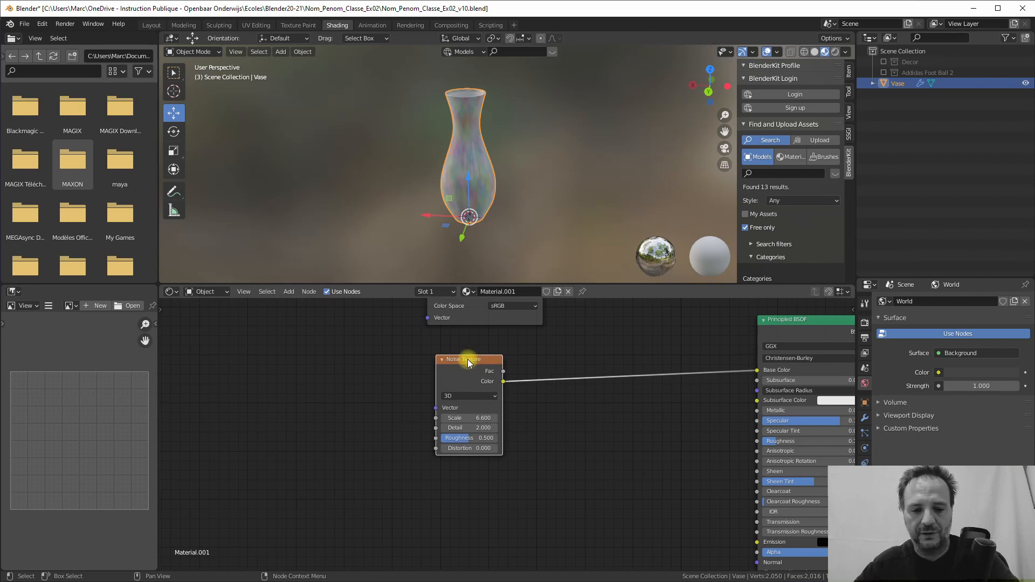
key("ctrl+t")
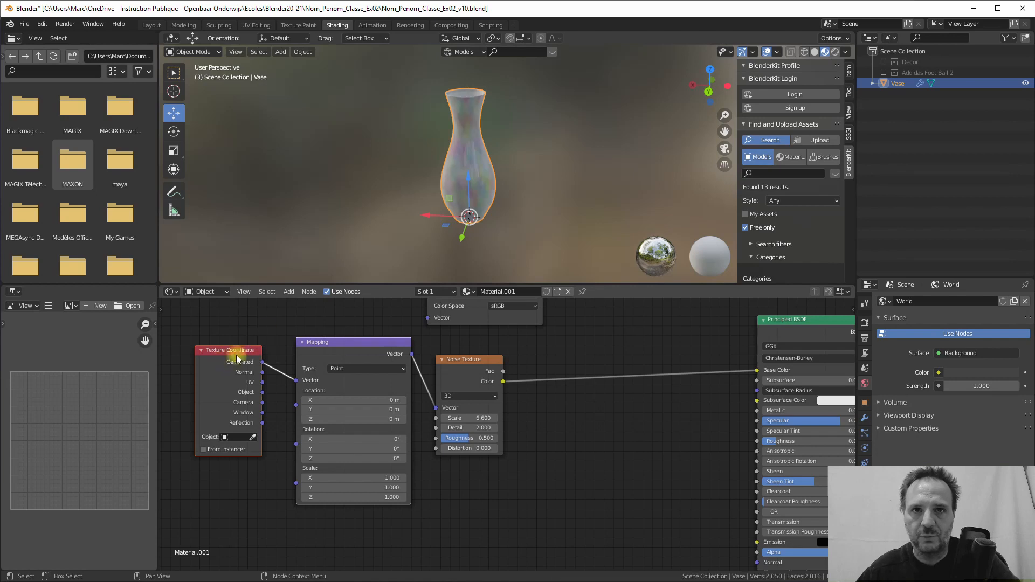
middle_click_drag(418, 221, 430, 173)
mouse_move(225, 354)
left_mouse_down()
mouse_move(206, 365)
mouse_move(224, 347)
mouse_move(216, 352)
left_mouse_up()
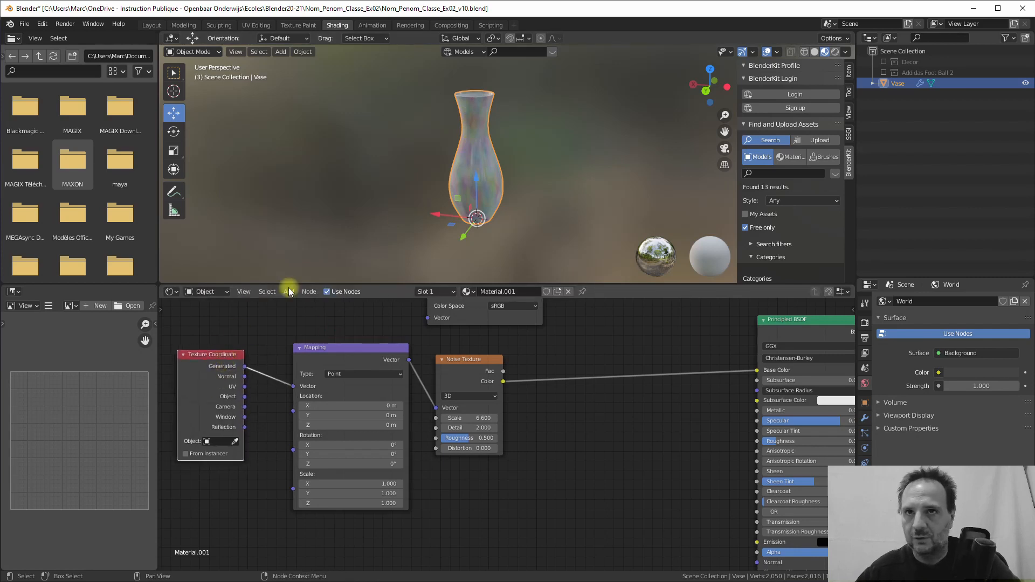
scroll(365, 150, "up", 5)
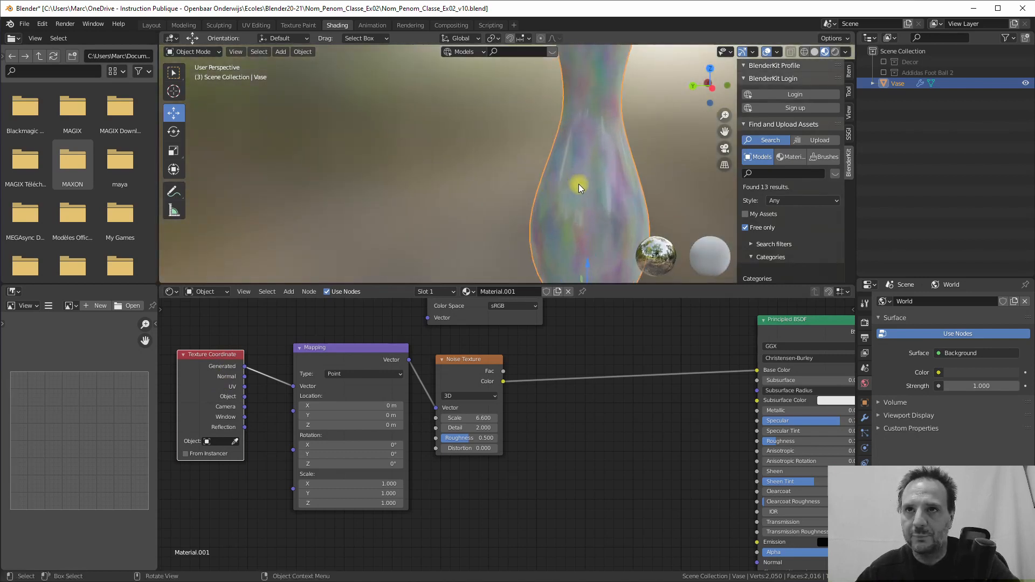
middle_click_drag(579, 185, 529, 173)
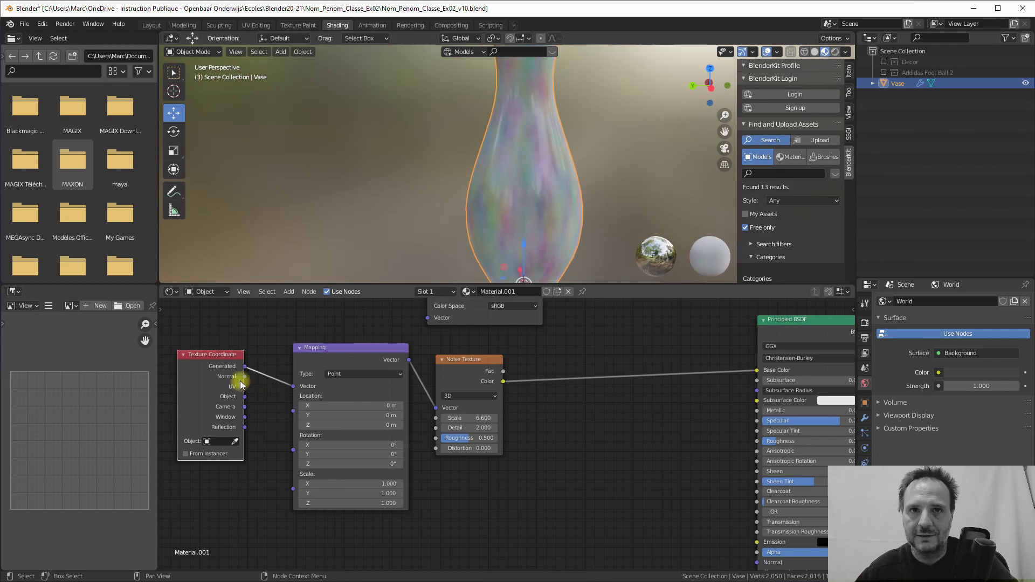
middle_click_drag(557, 215, 586, 191)
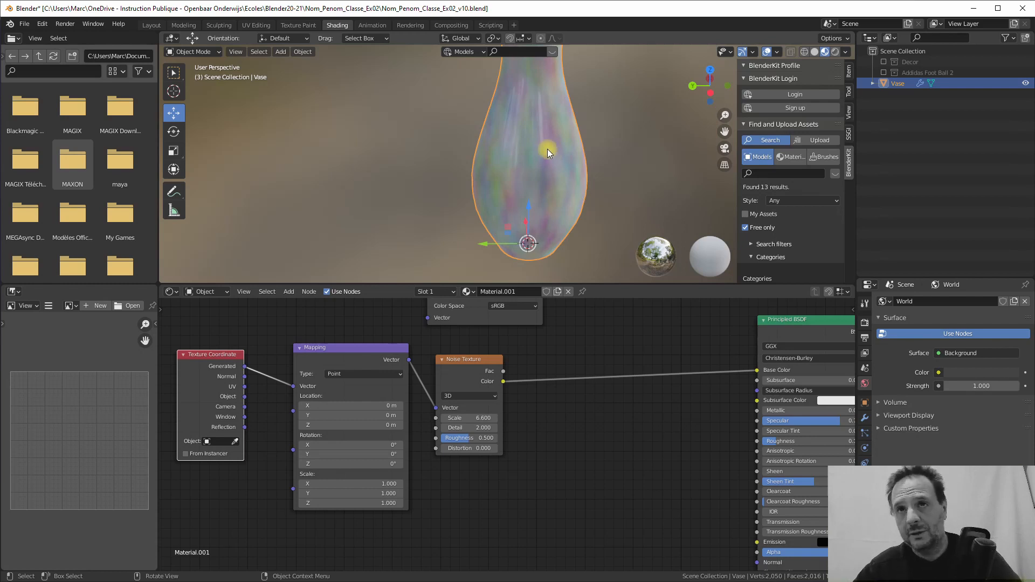
middle_click_drag(548, 149, 515, 196)
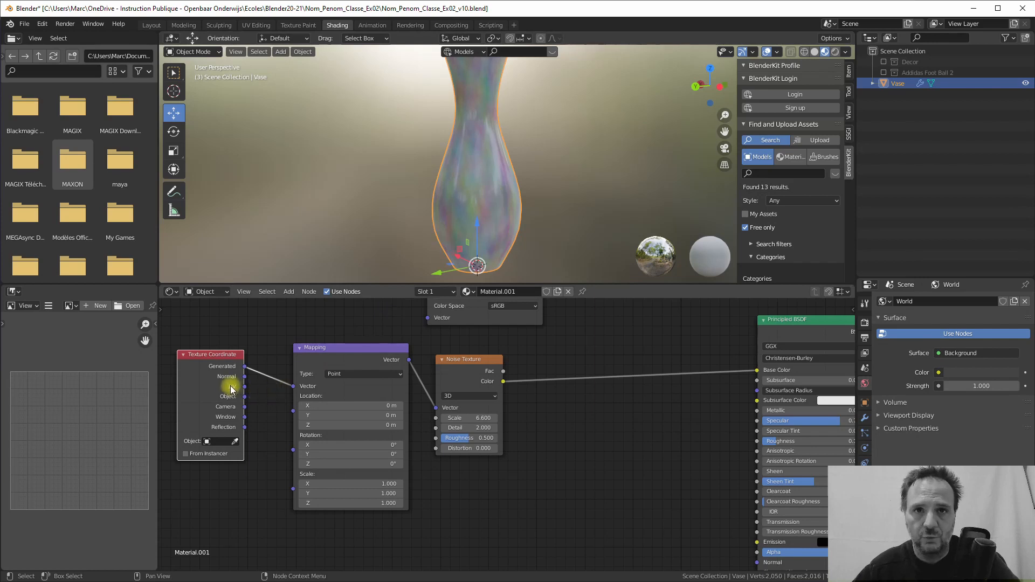
- Connect the Texture Coordinate's UV output to the Mapping node's Vector input and inspect the noise on the vase
left_click_drag(244, 387, 293, 387)
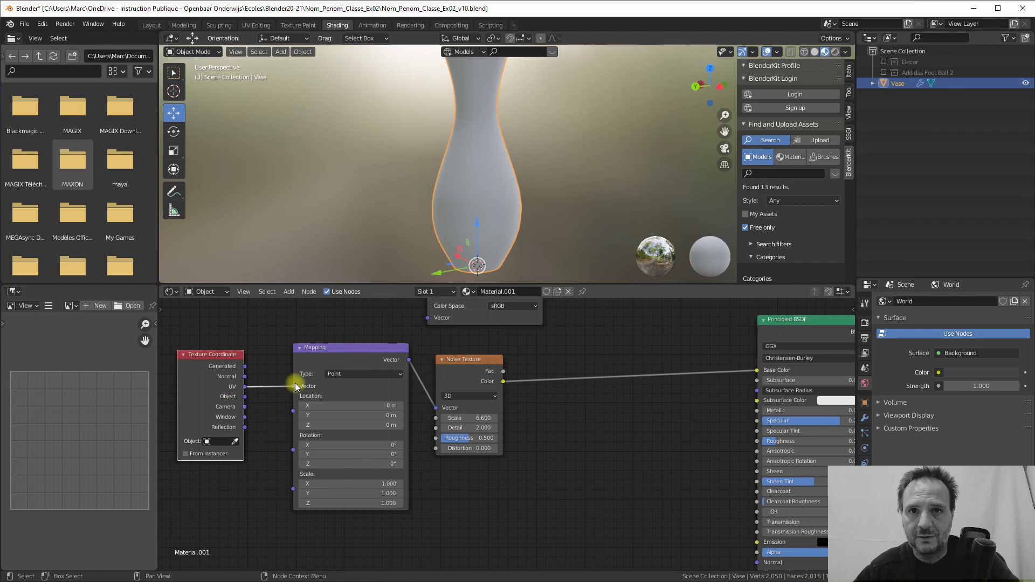
left_click_drag(212, 356, 209, 362)
middle_click_drag(502, 169, 370, 129)
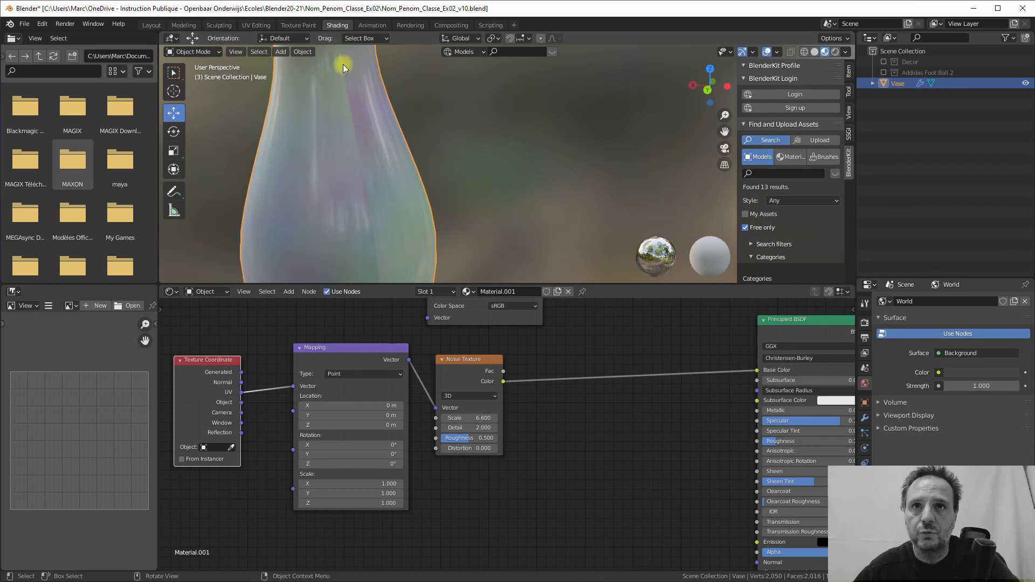
scroll(376, 236, "down", 5)
middle_click_drag(463, 184, 544, 180)
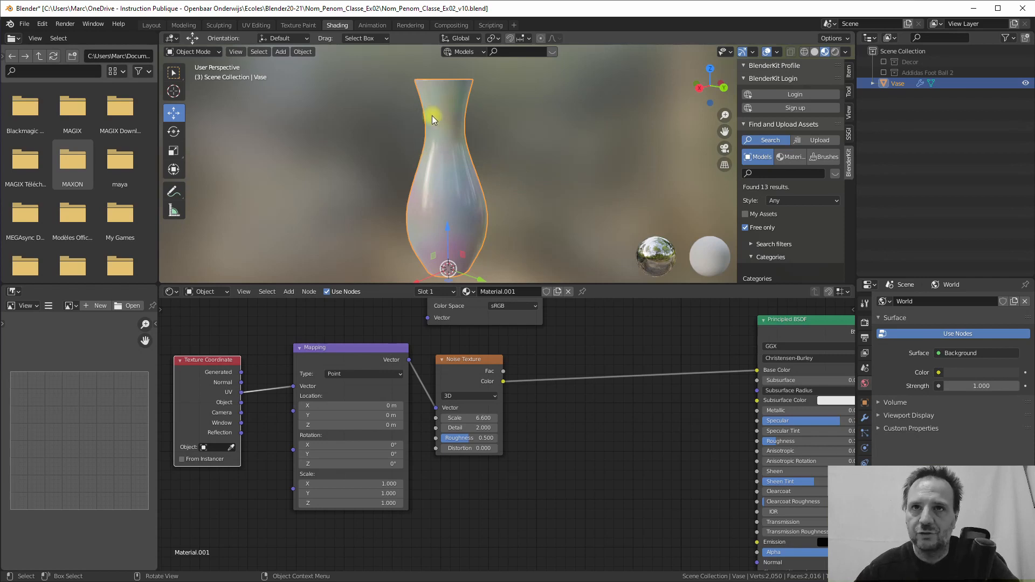
- Set the Mapping node's X scale to 36.5 and inspect the noise on the vase up close
middle_click_drag(442, 197, 467, 192)
scroll(490, 149, "down", 1)
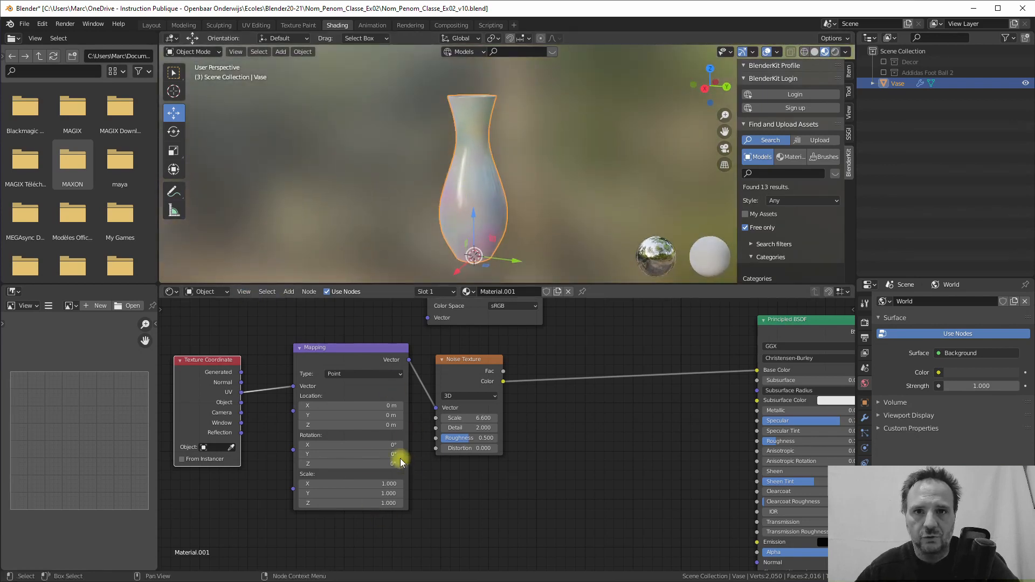
left_click_drag(323, 485, 519, 479)
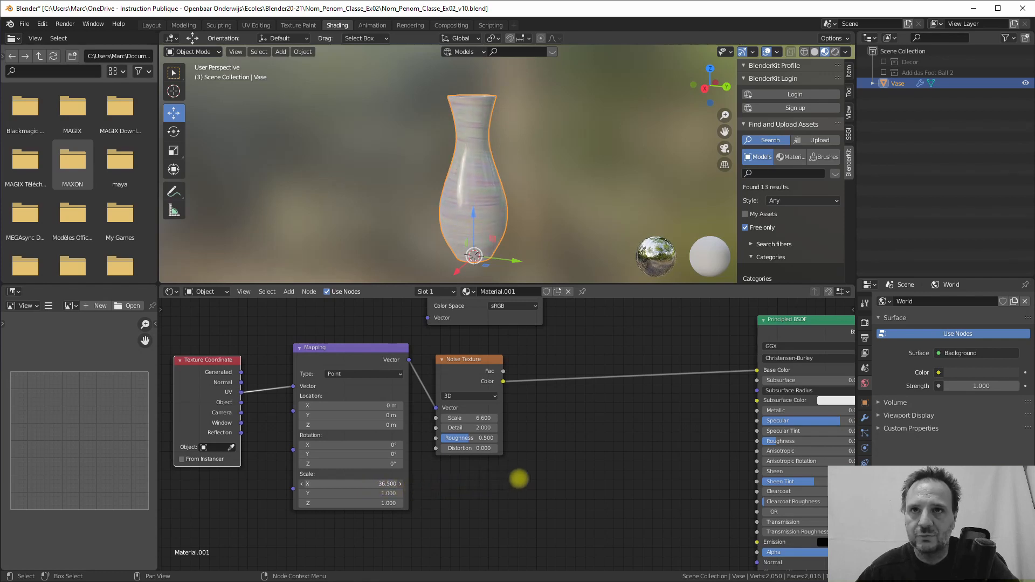
mouse_move(481, 170)
middle_mouse_down()
mouse_move(506, 167)
mouse_move(491, 170)
middle_mouse_up()
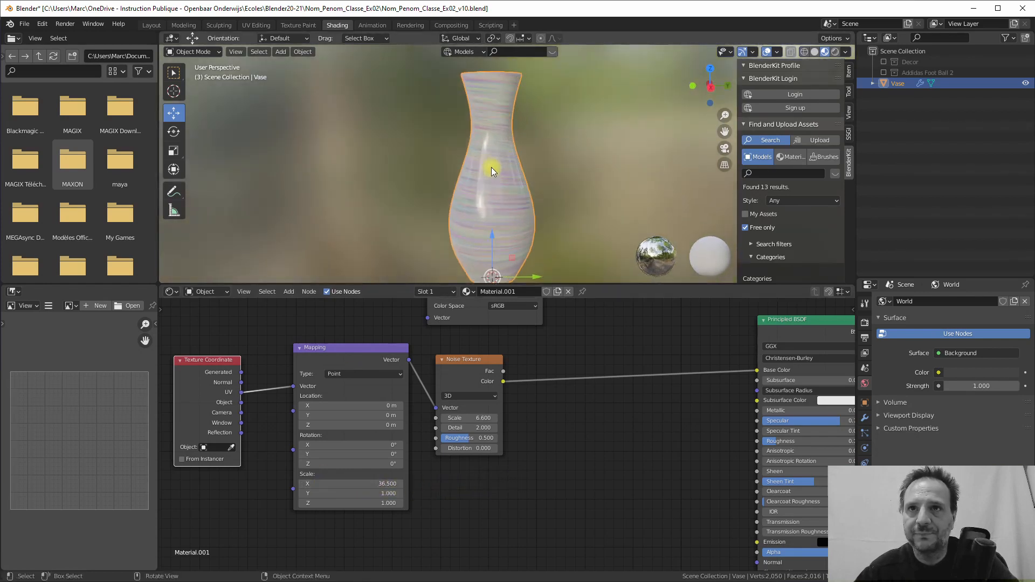
scroll(491, 171, "up", 2)
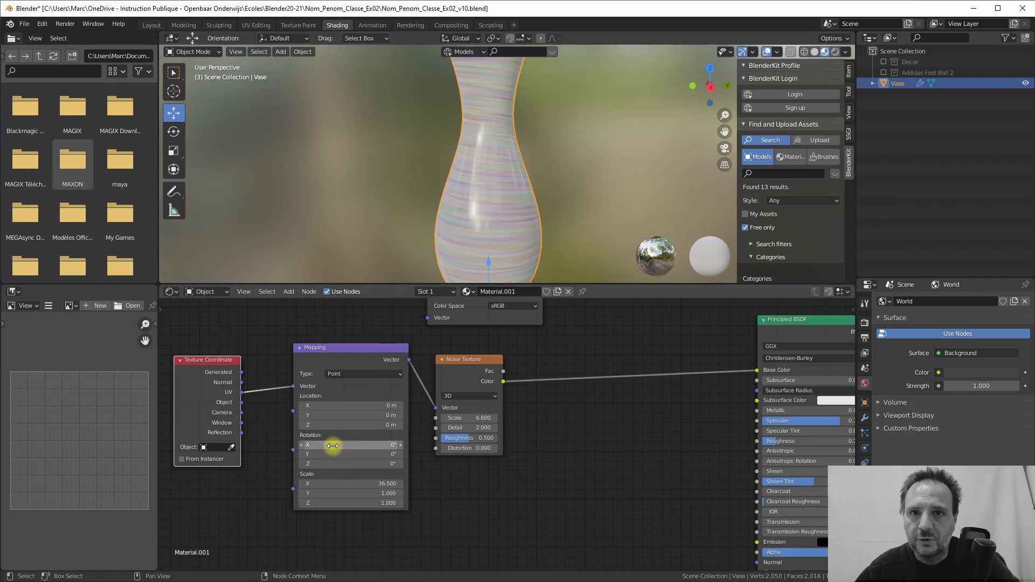
- Set the Mapping rotation to about -1.9° on X, 5.3° on Y and -2.6° on Z, and inspect the vase
left_click_drag(333, 446, 335, 445)
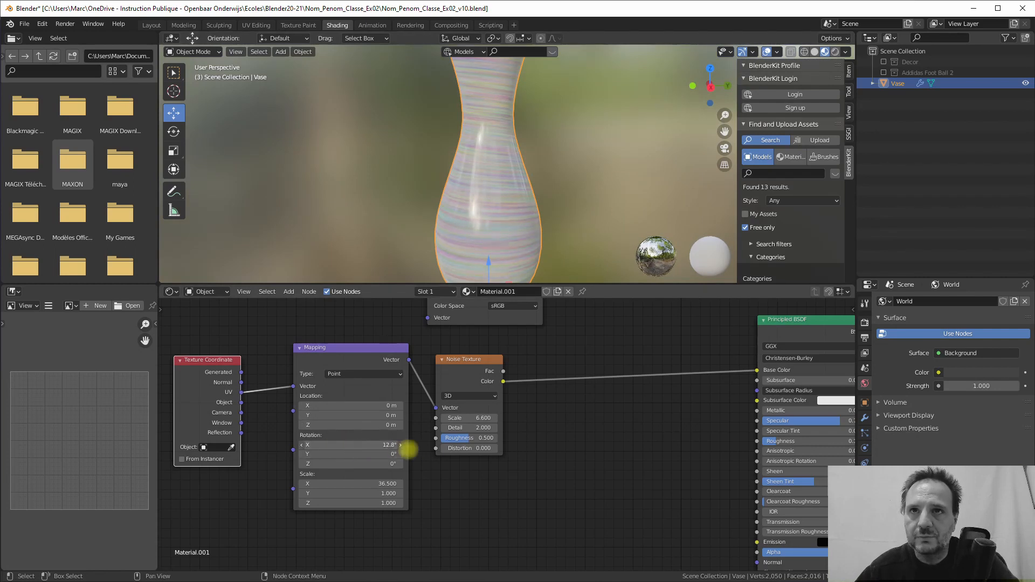
left_click_drag(325, 438, 335, 457)
mouse_move(337, 454)
left_mouse_down()
mouse_move(323, 455)
mouse_move(347, 457)
left_mouse_up()
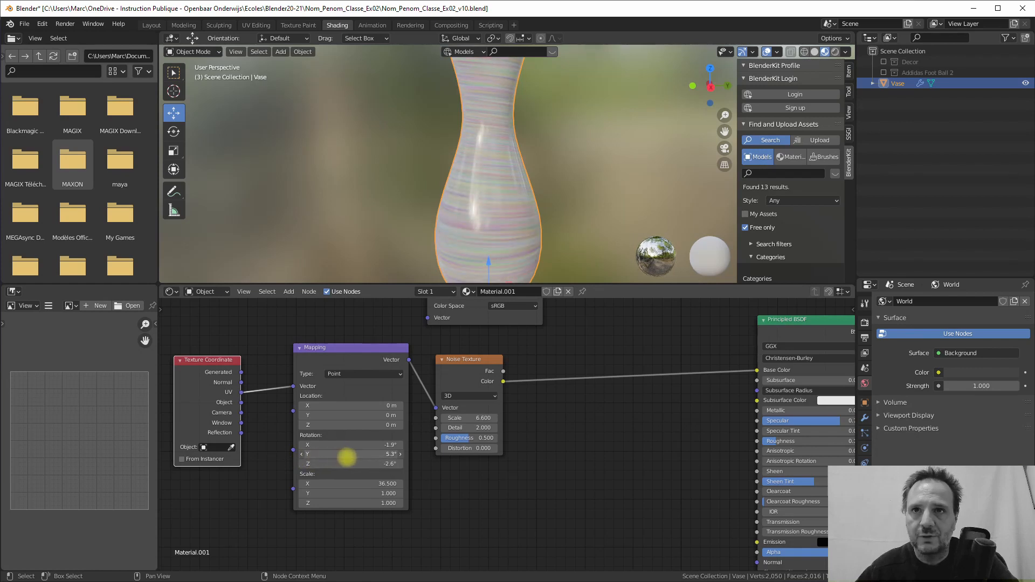
middle_click_drag(513, 185, 445, 155)
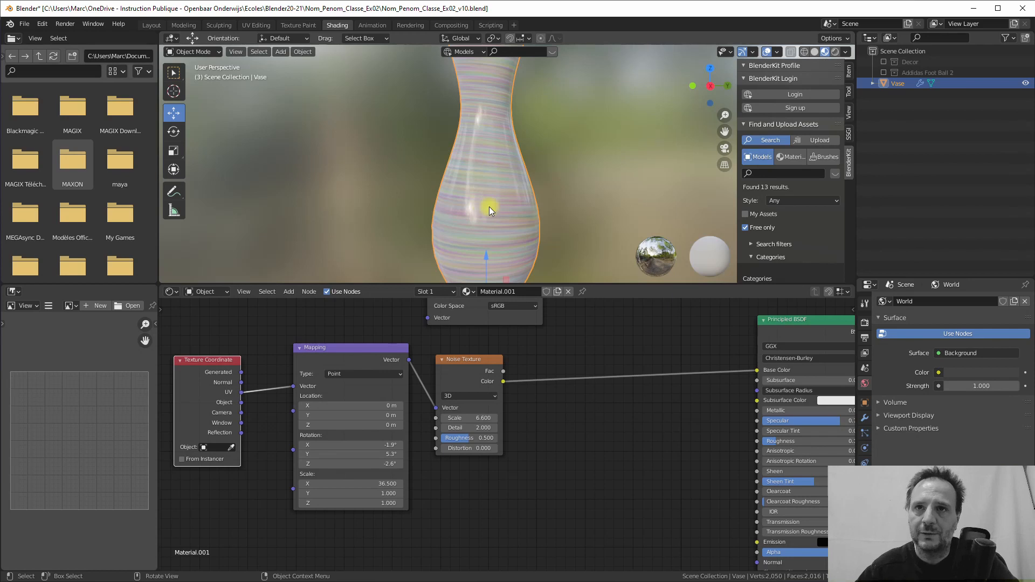
middle_click_drag(489, 207, 510, 207)
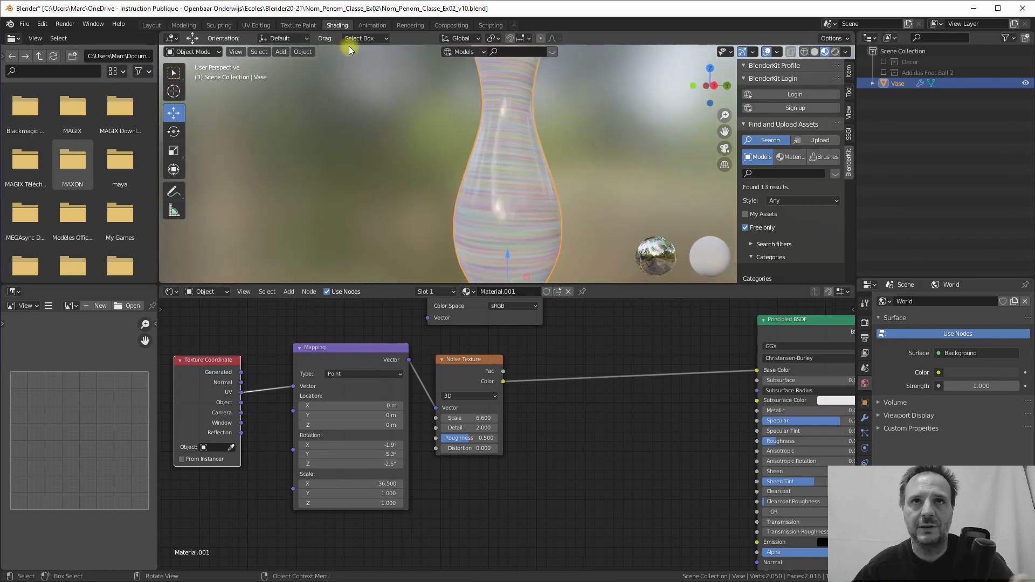
- Check the vase's full UV layout over the mask image in the UV Editing workspace, then return to Shading and view the vase
left_click(251, 26)
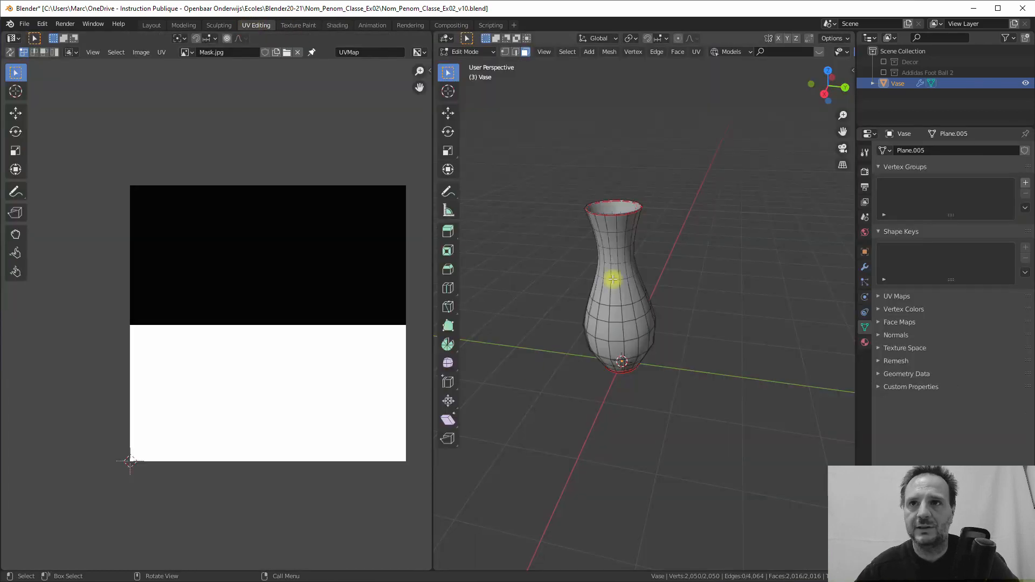
key("a")
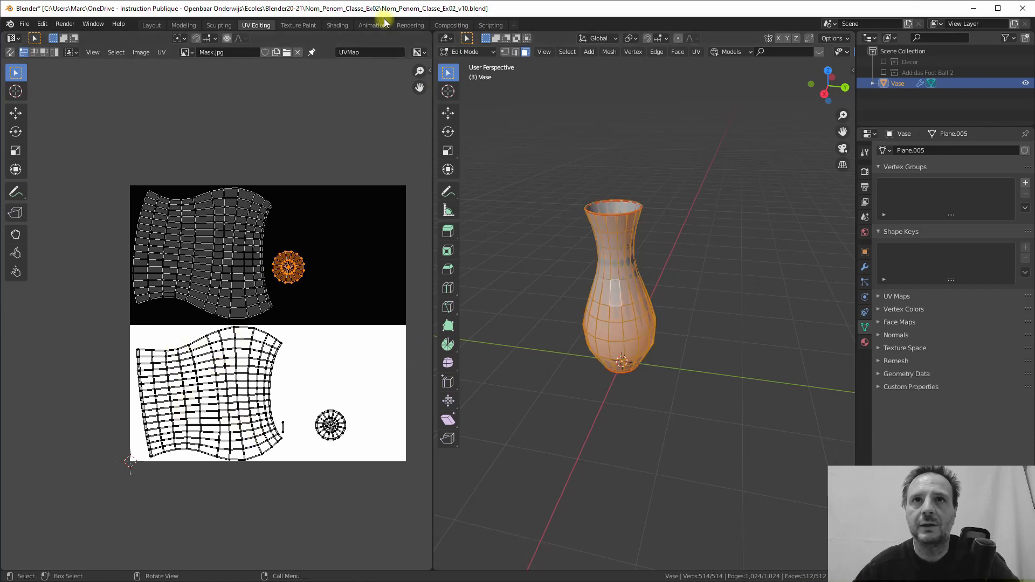
left_click(337, 25)
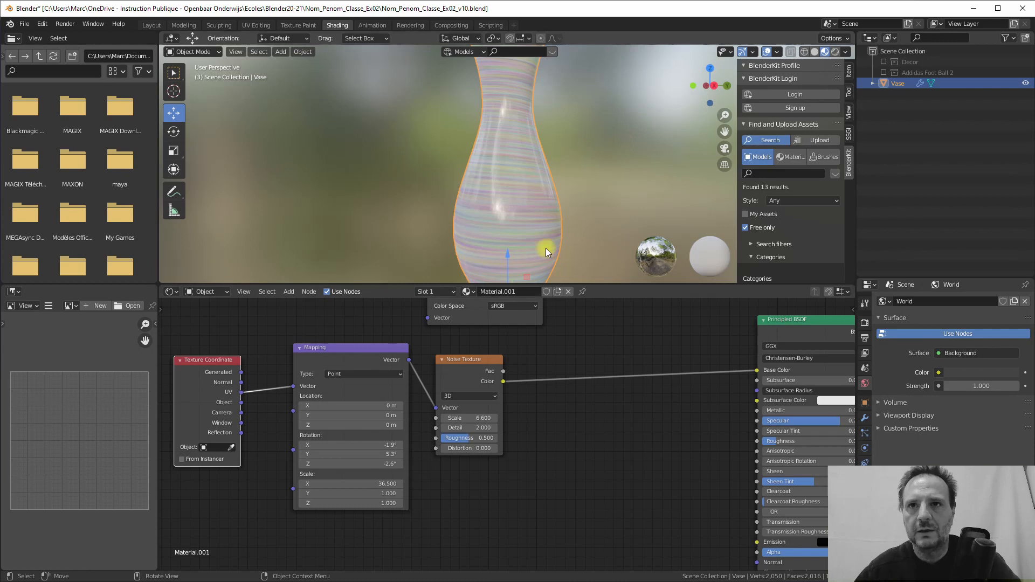
middle_click_drag(525, 196, 551, 213)
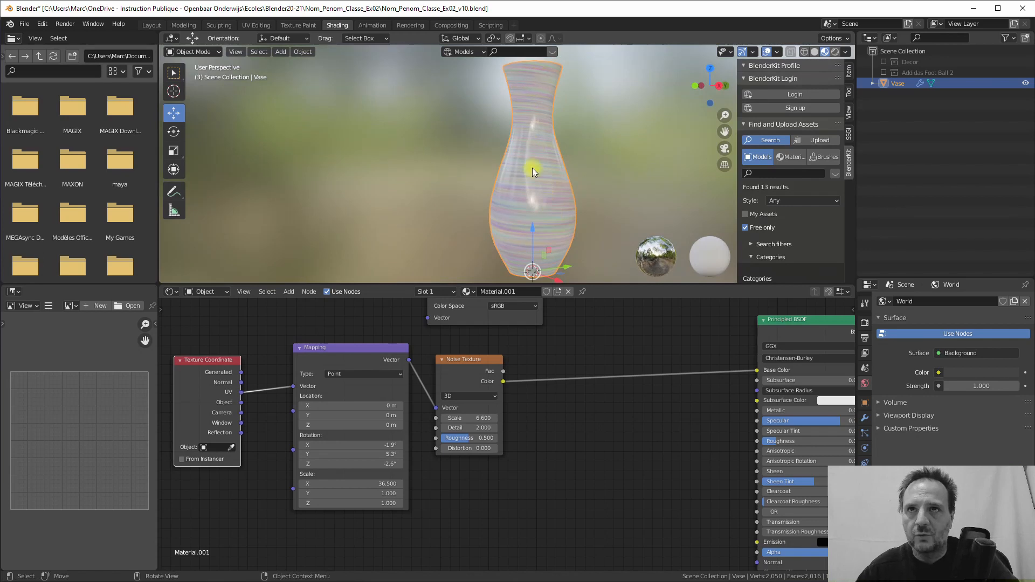
scroll(370, 371, "down", 3)
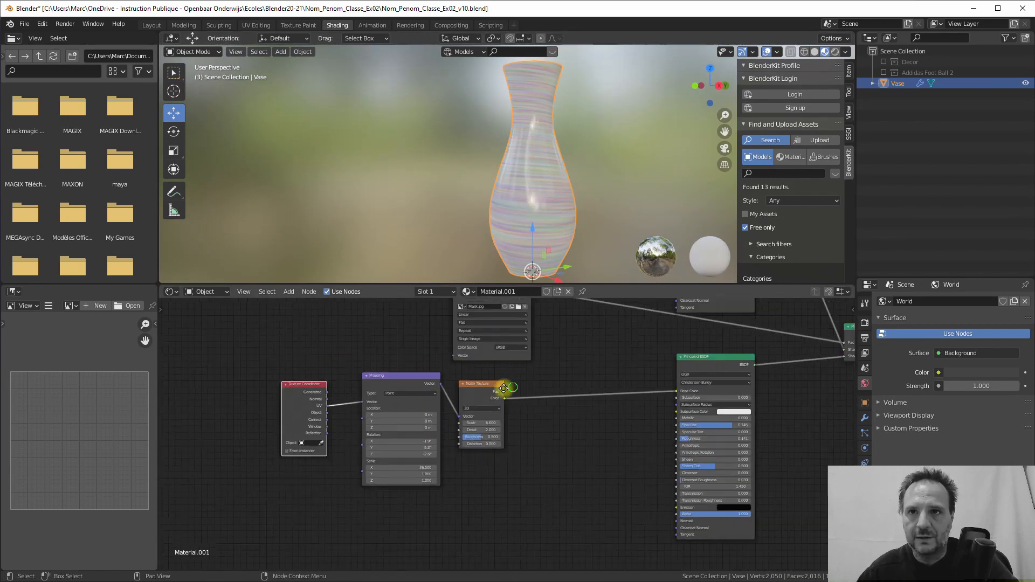
- Space the Mapping and Noise Texture nodes farther apart in the node graph
middle_click_drag(431, 410, 418, 432)
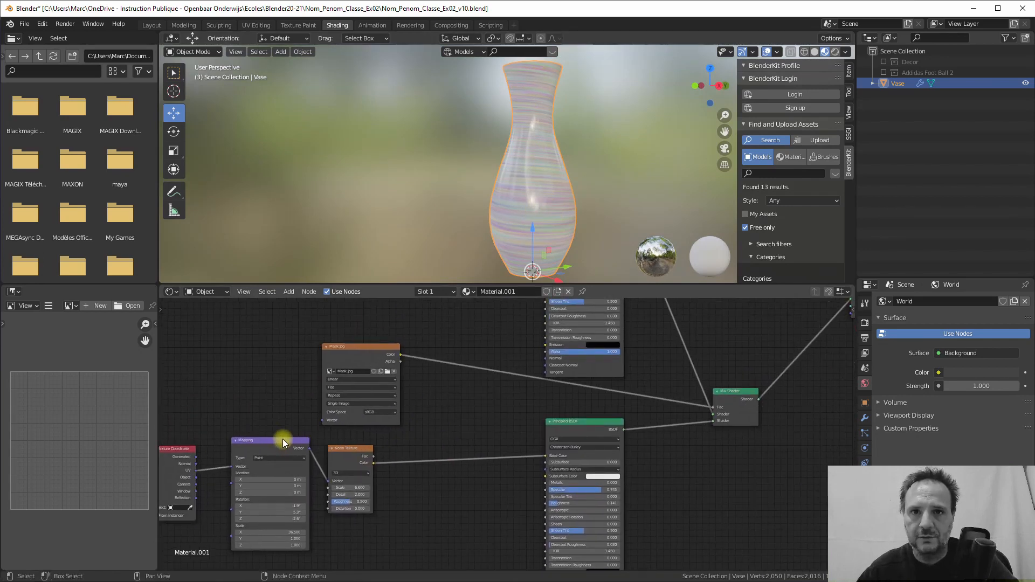
left_click_drag(283, 441, 280, 442)
left_click_drag(341, 450, 363, 445)
middle_click_drag(512, 533, 455, 527)
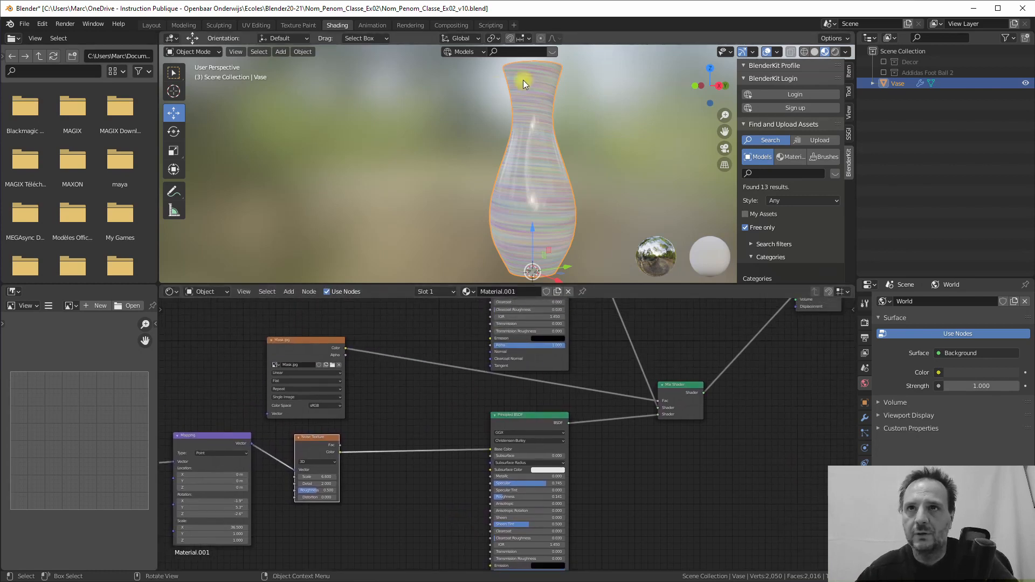
- Reposition the exterior Principled BSDF node slightly and examine the striped noise on the vase up close
mouse_move(535, 235)
middle_mouse_down()
mouse_move(474, 241)
mouse_move(478, 232)
mouse_move(527, 233)
middle_mouse_up()
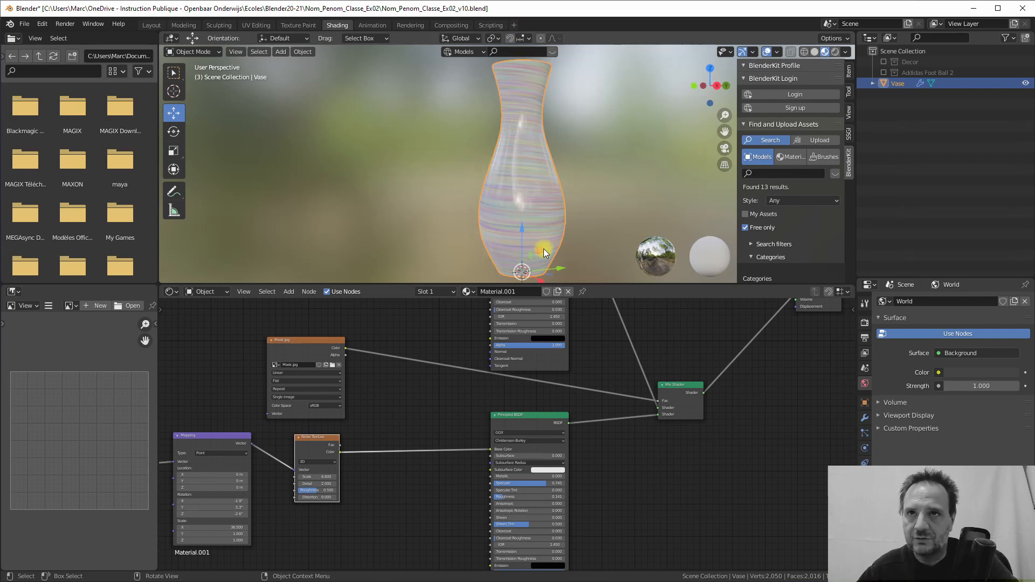
scroll(552, 341, "down", 2)
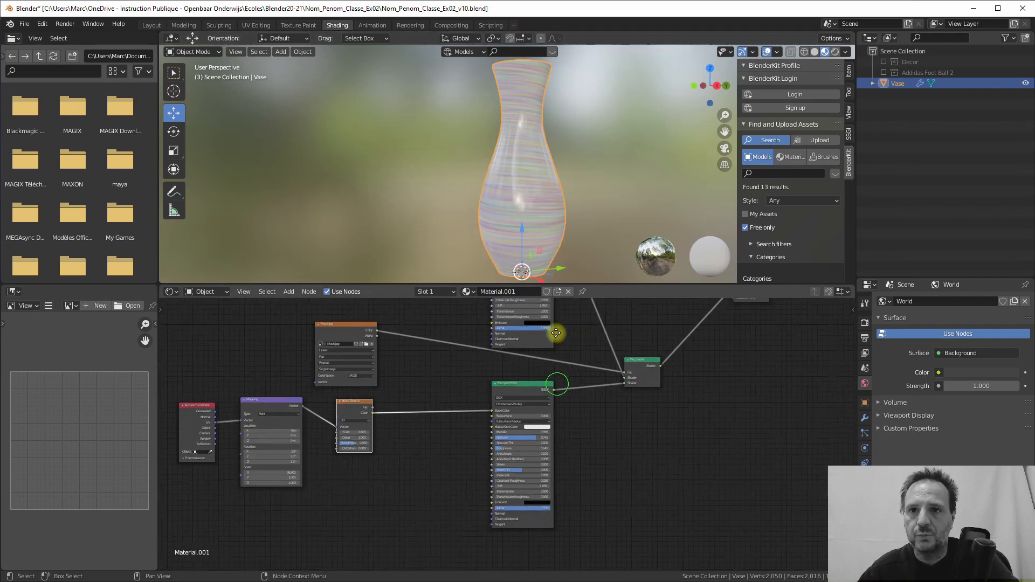
left_click_drag(535, 367, 528, 364)
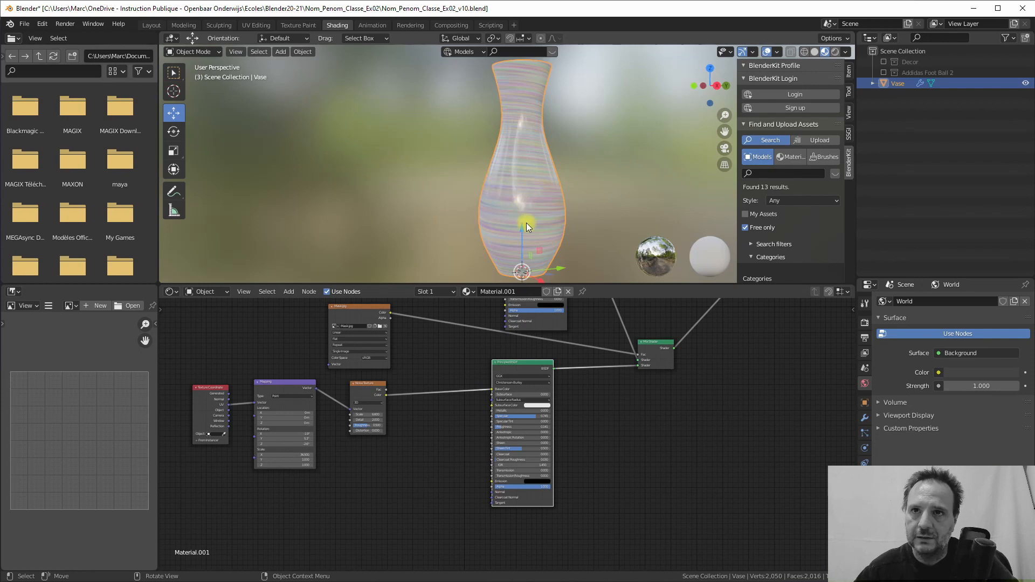
scroll(537, 202, "up", 4)
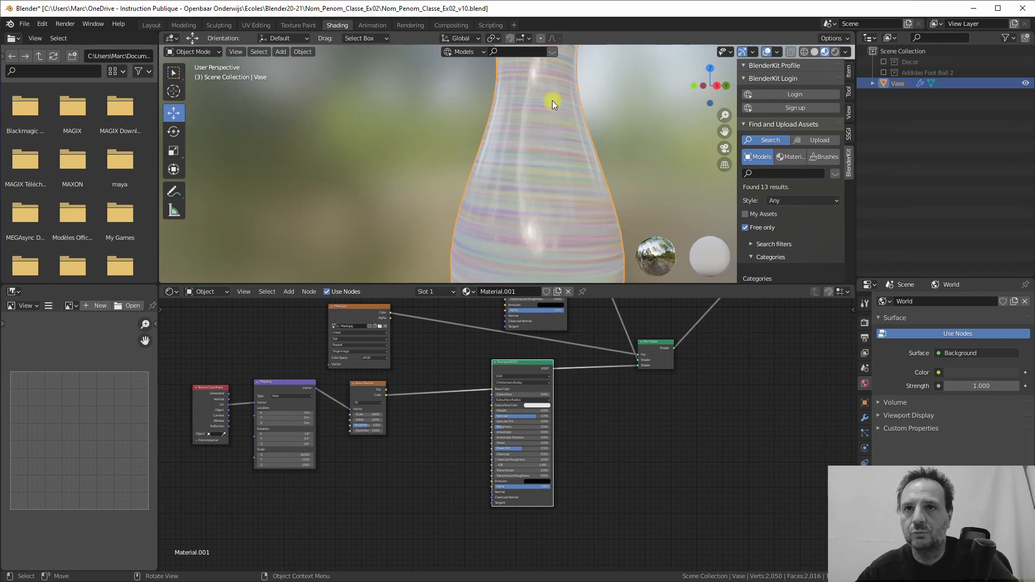
scroll(574, 371, "down", 2)
- Move the exterior Principled BSDF closer to the Noise Texture and place a duplicate of it below
left_click_drag(480, 352, 441, 355)
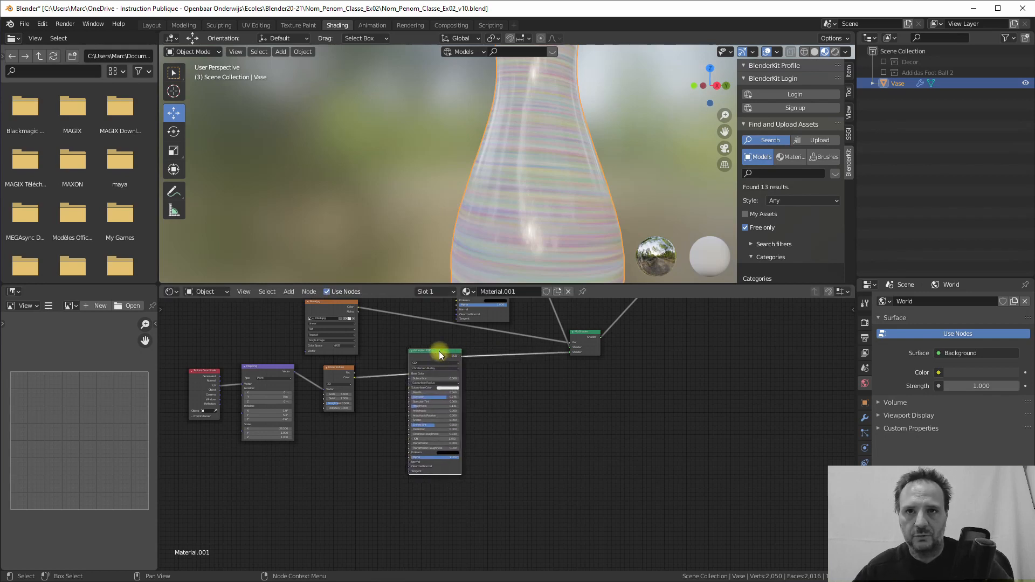
key("shift+d")
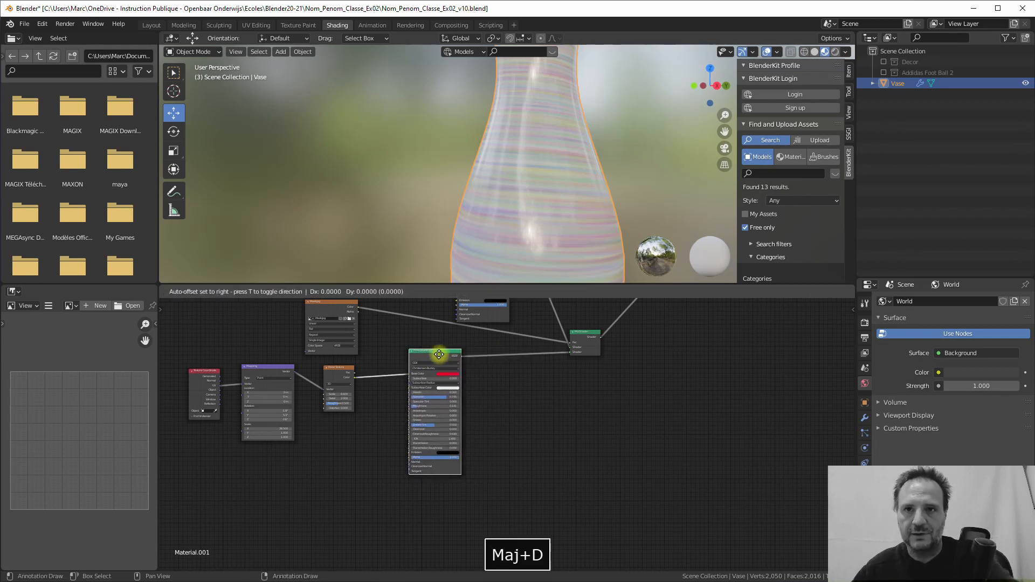
left_click(432, 495)
scroll(467, 470, "up", 2)
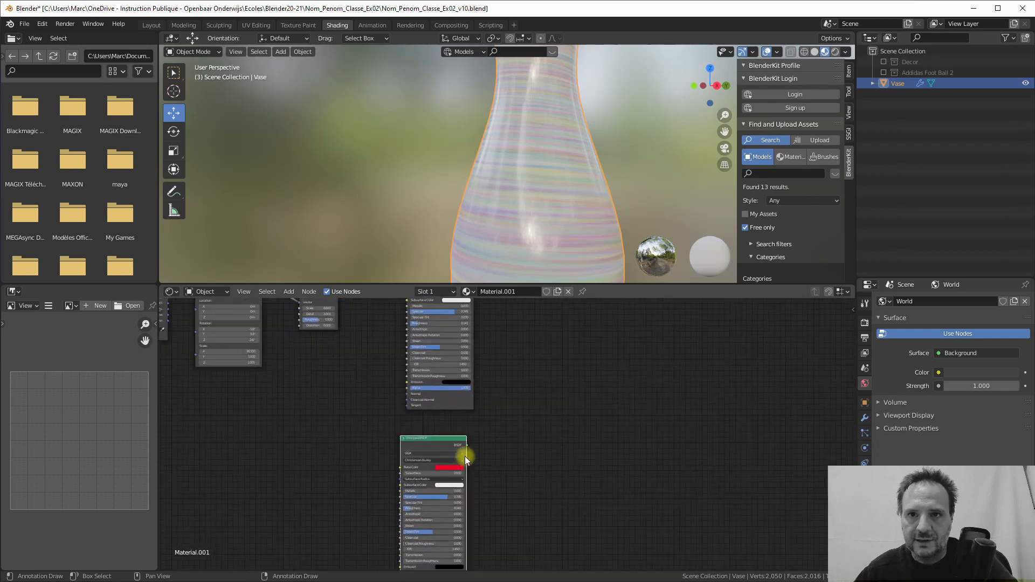
- Set the duplicate Principled BSDF's base color to a pale cream and move the node farther below the original
left_click(445, 469)
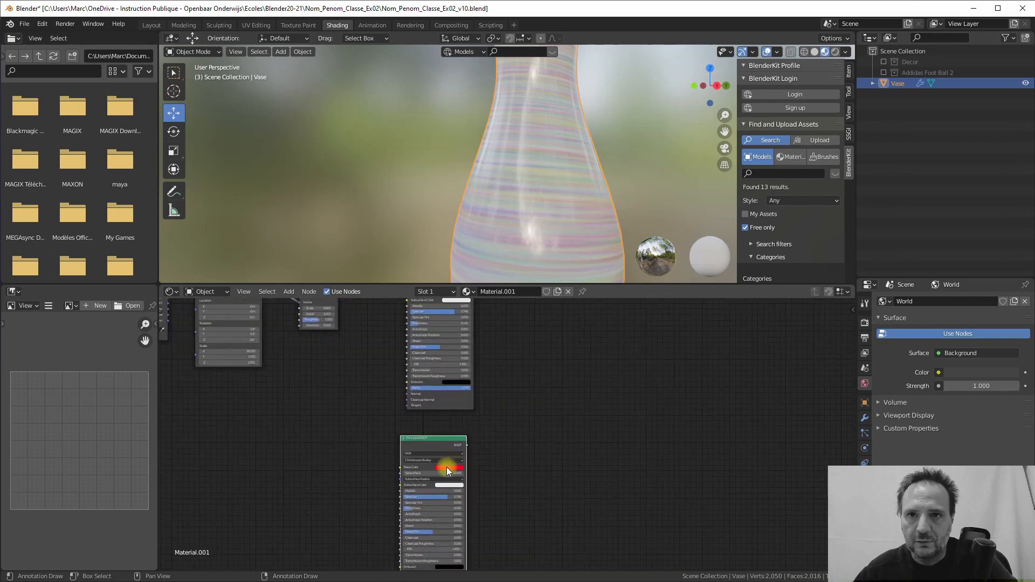
left_click(447, 468)
left_click_drag(460, 422, 457, 413)
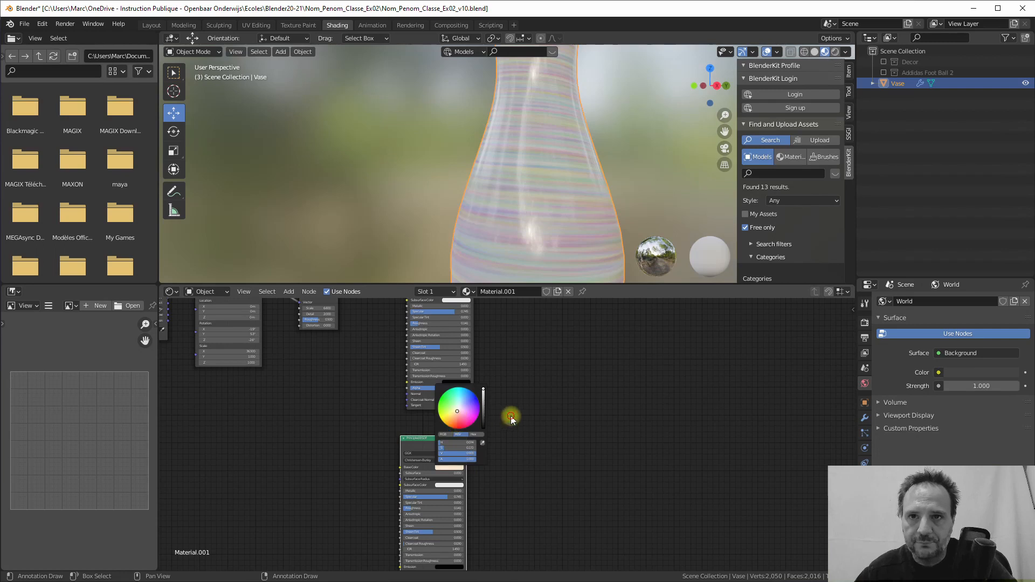
scroll(508, 416, "up", 3)
scroll(510, 412, "up", 3)
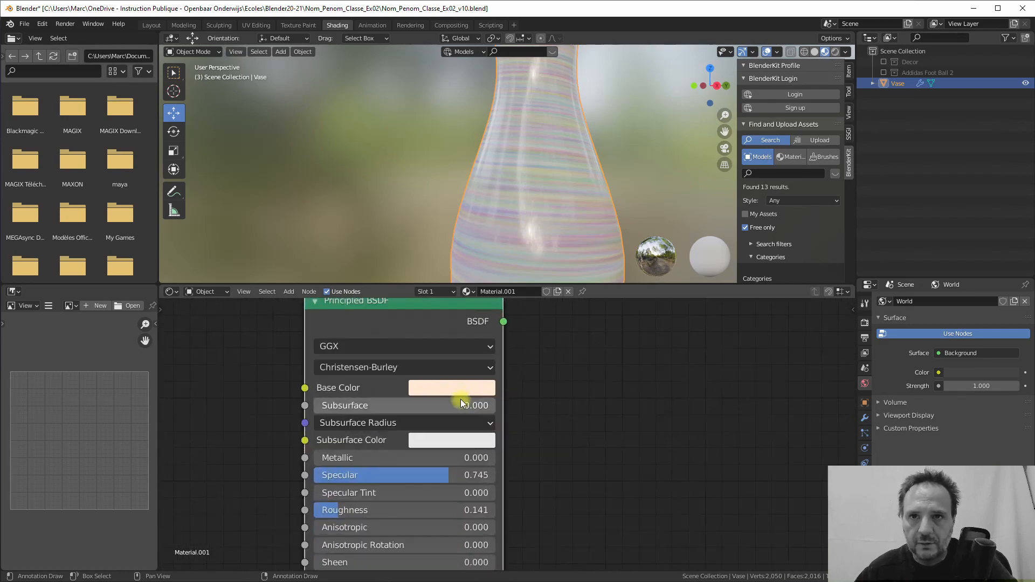
left_click(455, 388)
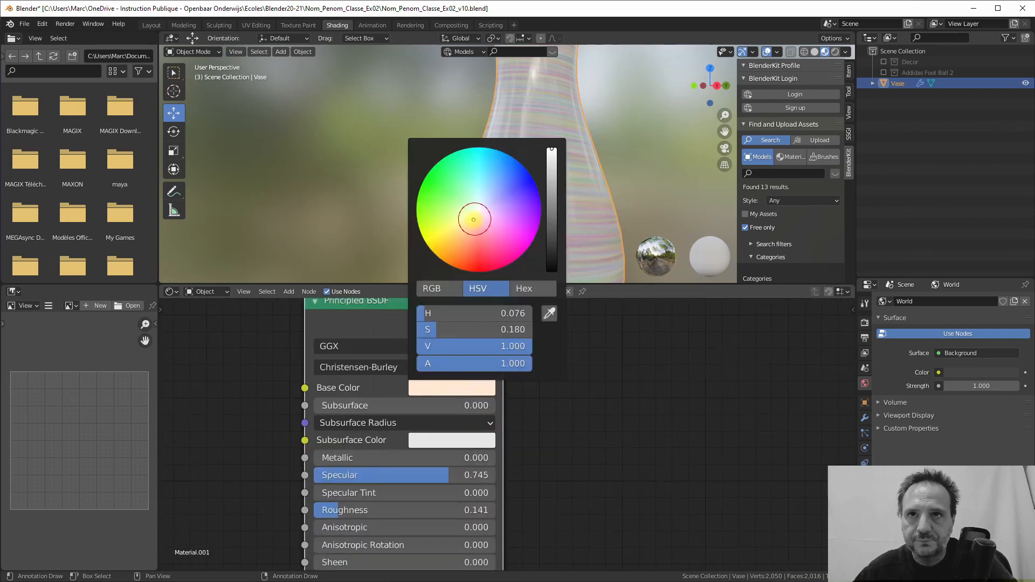
left_click_drag(474, 219, 474, 217)
scroll(546, 354, "down", 6)
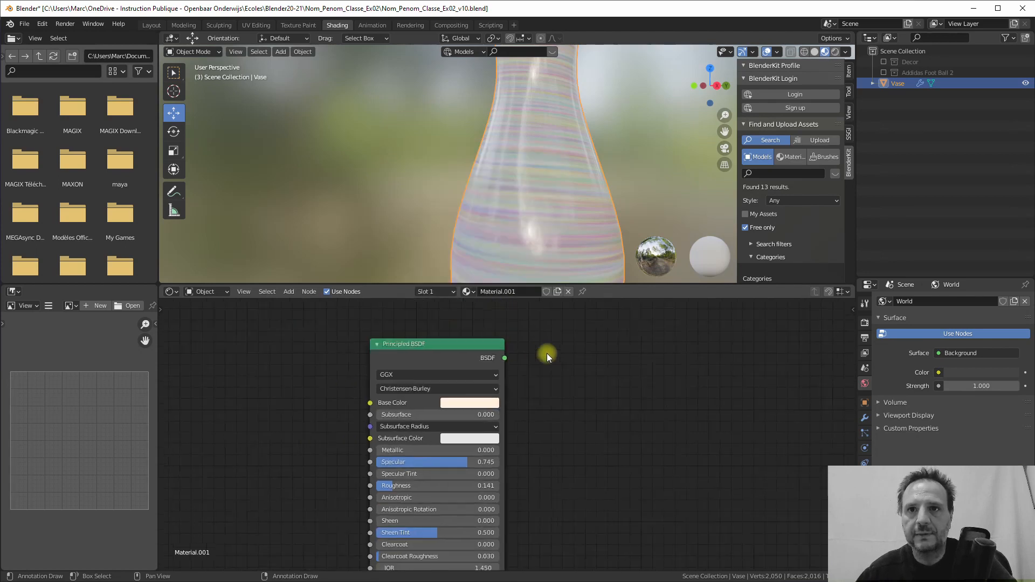
middle_click_drag(544, 437, 541, 464)
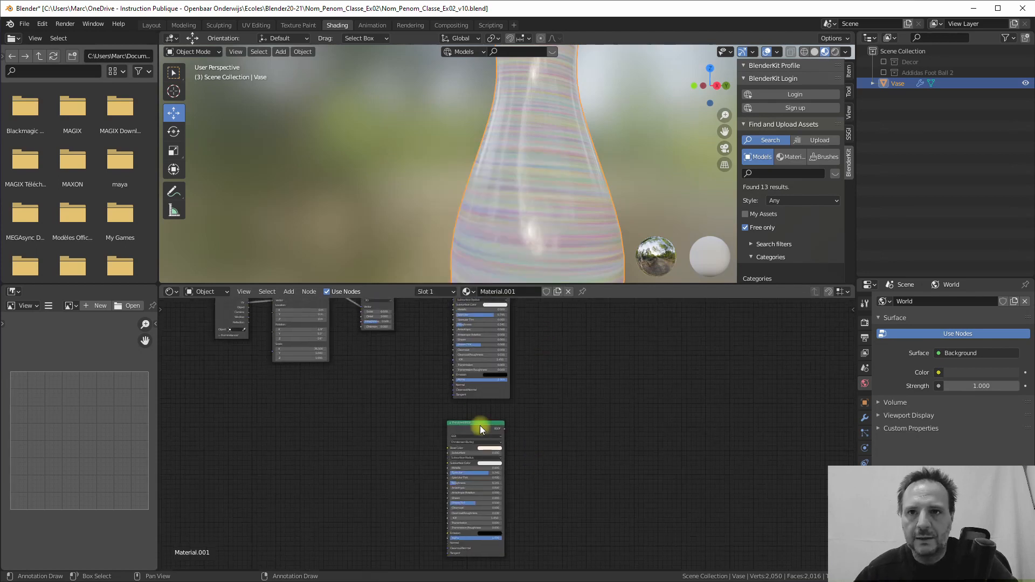
left_click_drag(480, 425, 486, 459)
- Duplicate the Mix Shader and place the copy between the two lower Principled BSDF nodes, to the right of them
middle_click_drag(521, 396, 558, 390)
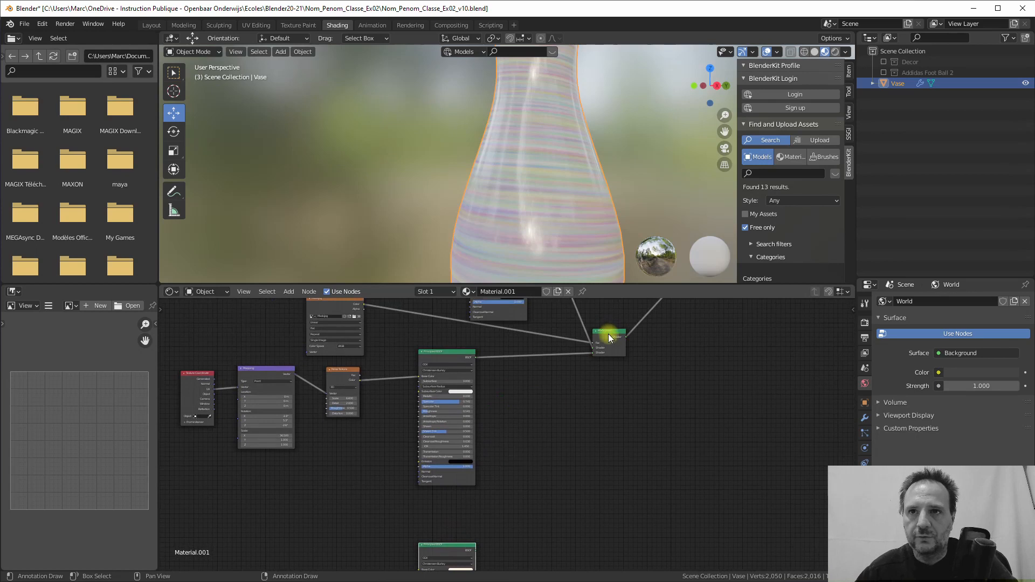
scroll(607, 345, "up", 2)
middle_click_drag(606, 357, 538, 363)
scroll(550, 382, "down", 3)
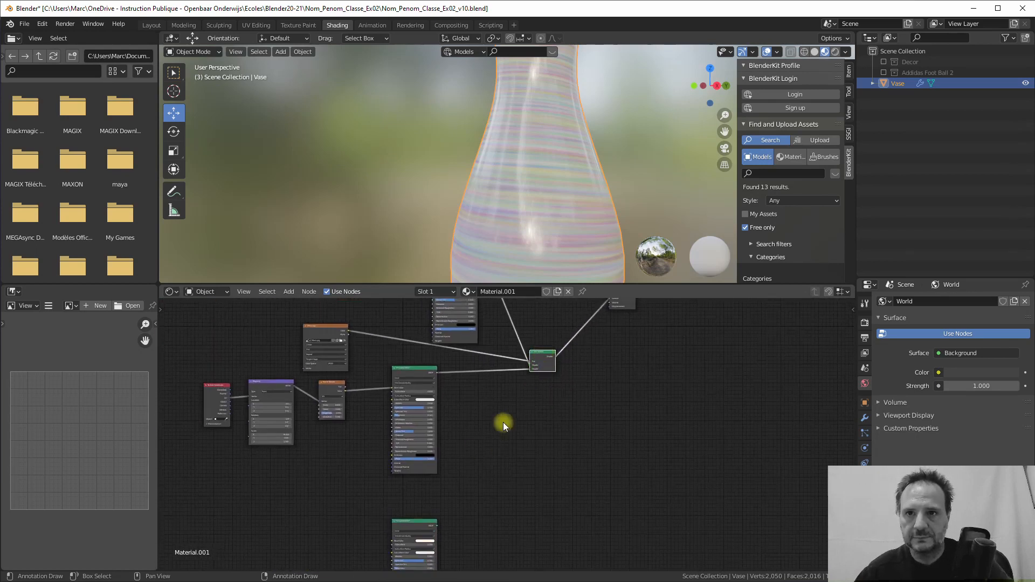
left_click(544, 359)
key("shift+d")
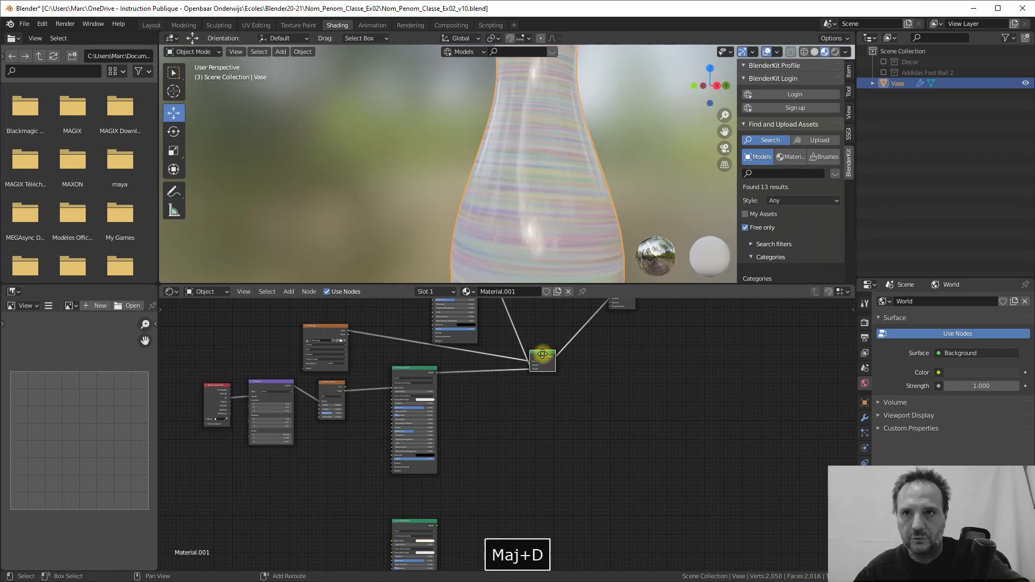
left_click(488, 488)
scroll(491, 488, "up", 1)
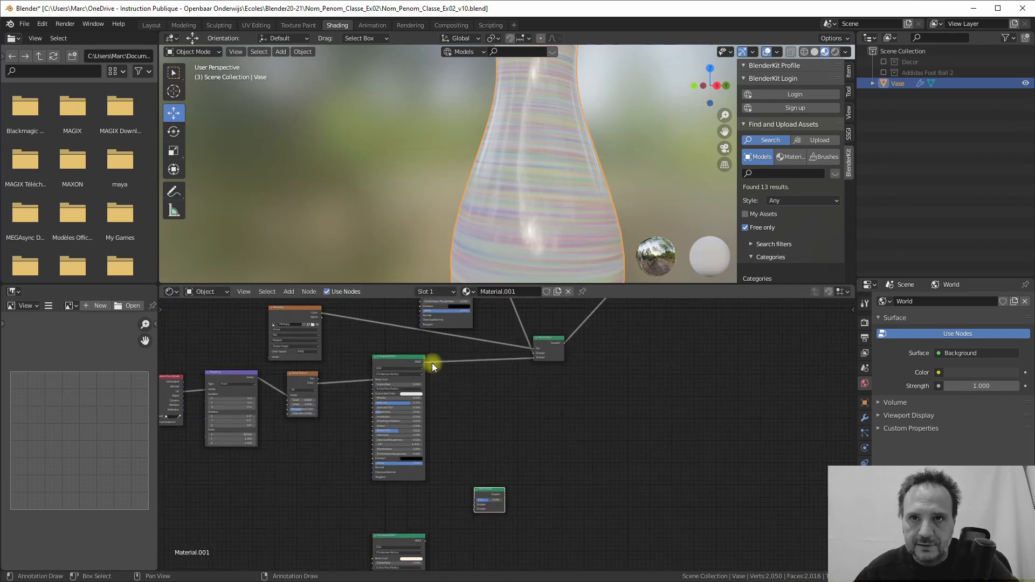
- Feed the noise-colored and cream Principled BSDFs into the duplicate Mix Shader, and connect its output to the original Mix Shader's second shader input
left_click_drag(425, 364, 473, 507)
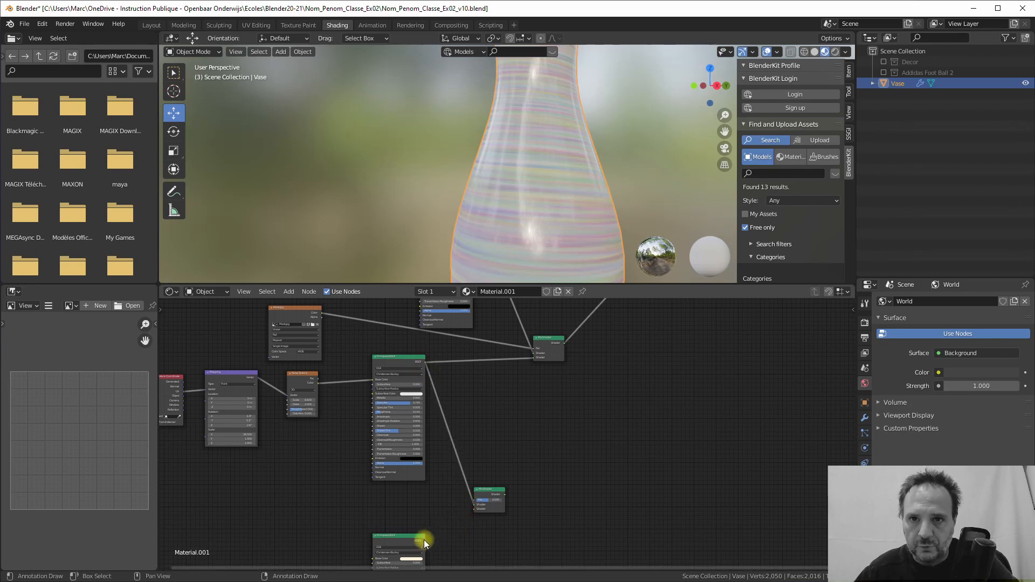
left_click_drag(425, 540, 533, 358)
left_click_drag(484, 487, 481, 475)
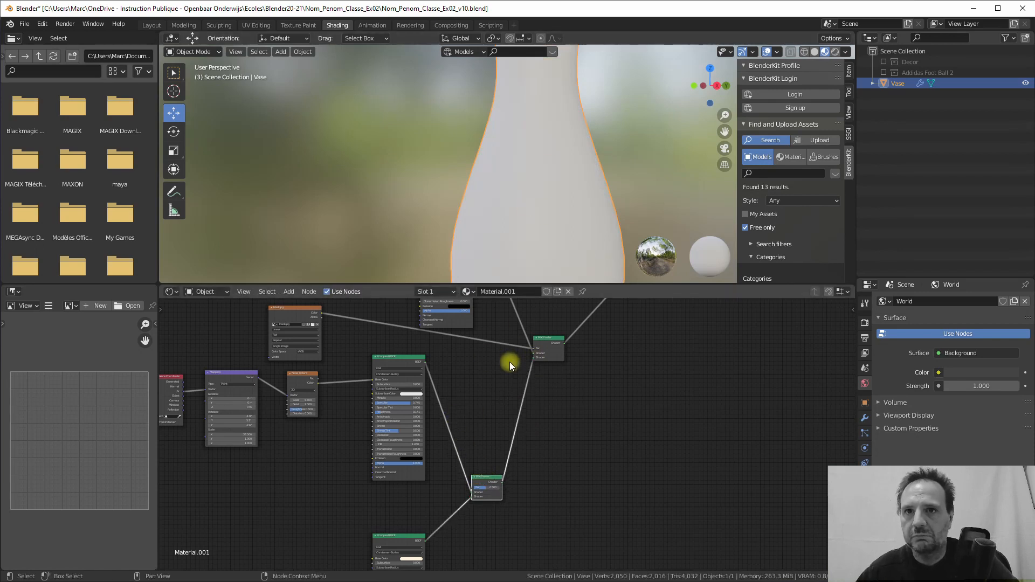
scroll(501, 326, "down", 1)
scroll(529, 166, "down", 3)
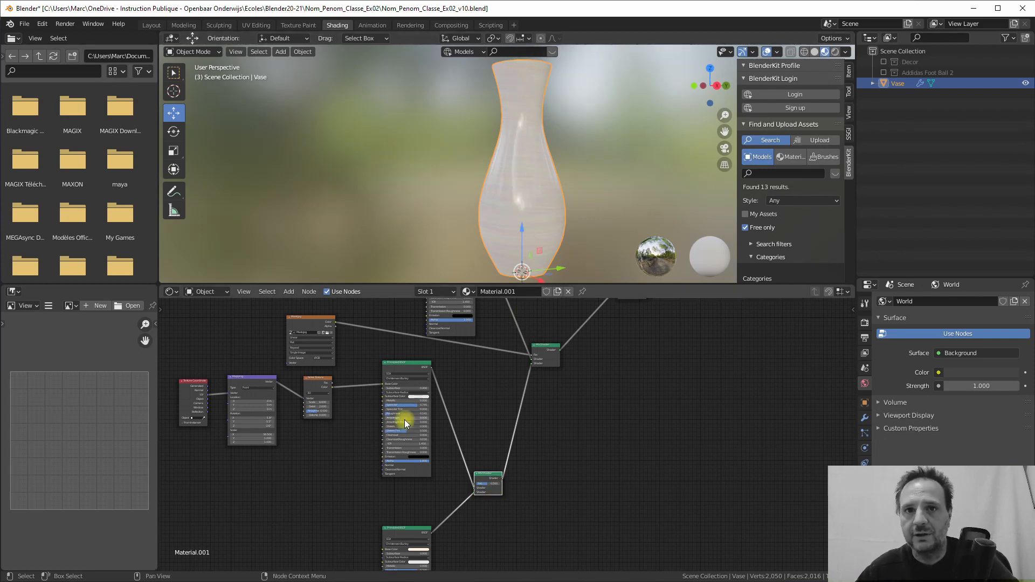
- Raise the mask Image Texture slightly and shift the Texture Coordinate, Mapping, Noise Texture and noise-colored Principled BSDF nodes to the left
middle_click_drag(380, 506, 506, 445)
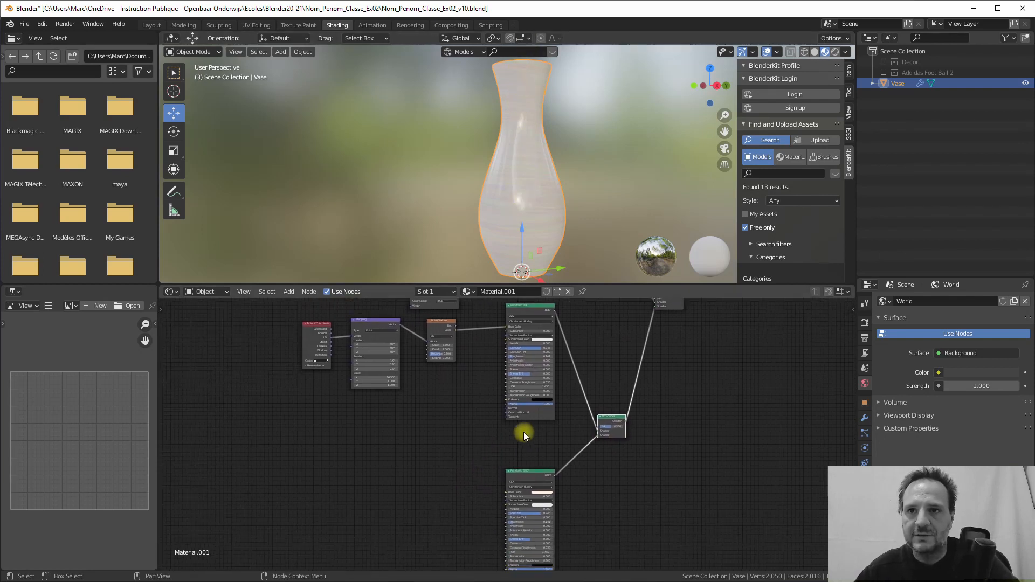
middle_click_drag(585, 412, 511, 543)
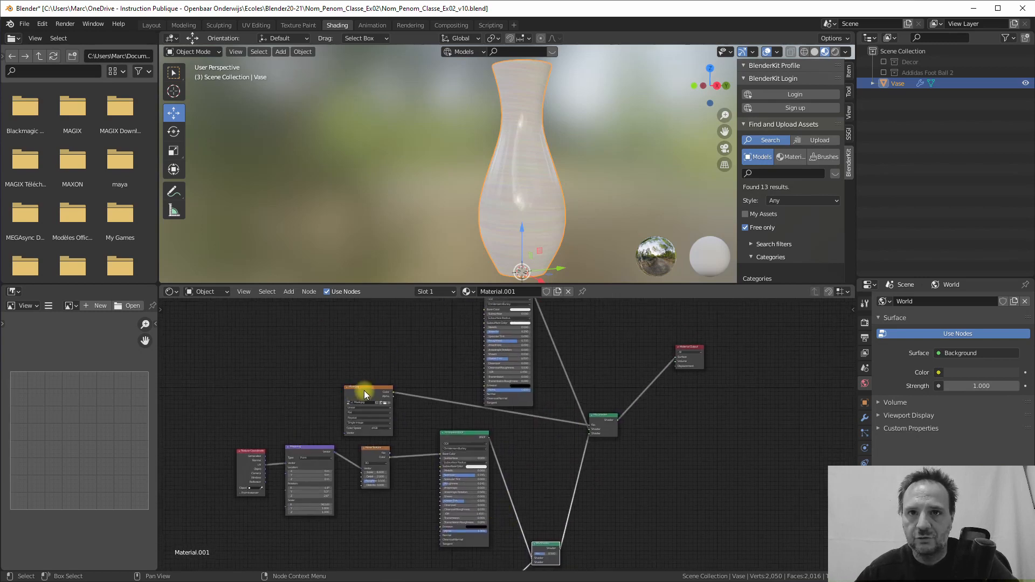
left_click_drag(364, 393, 378, 382)
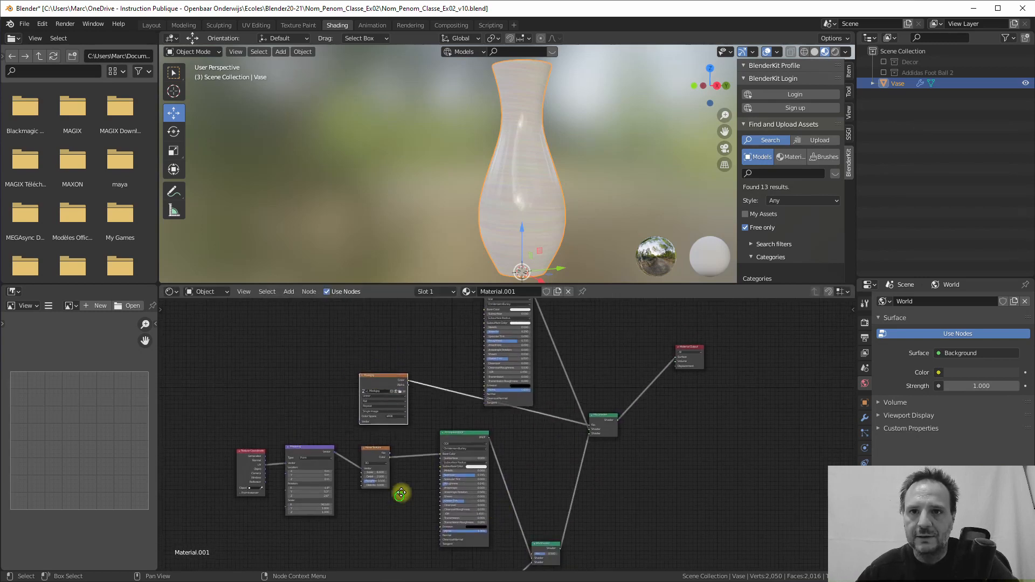
middle_click_drag(401, 494, 474, 377)
middle_click_drag(389, 457, 412, 483)
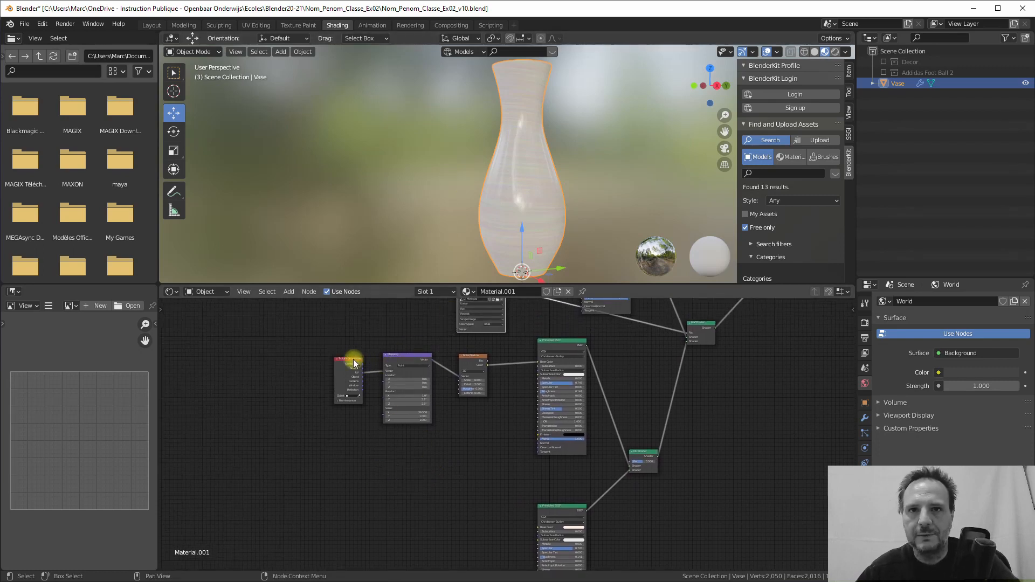
left_click_drag(353, 359, 301, 363)
left_click_drag(406, 354, 356, 359)
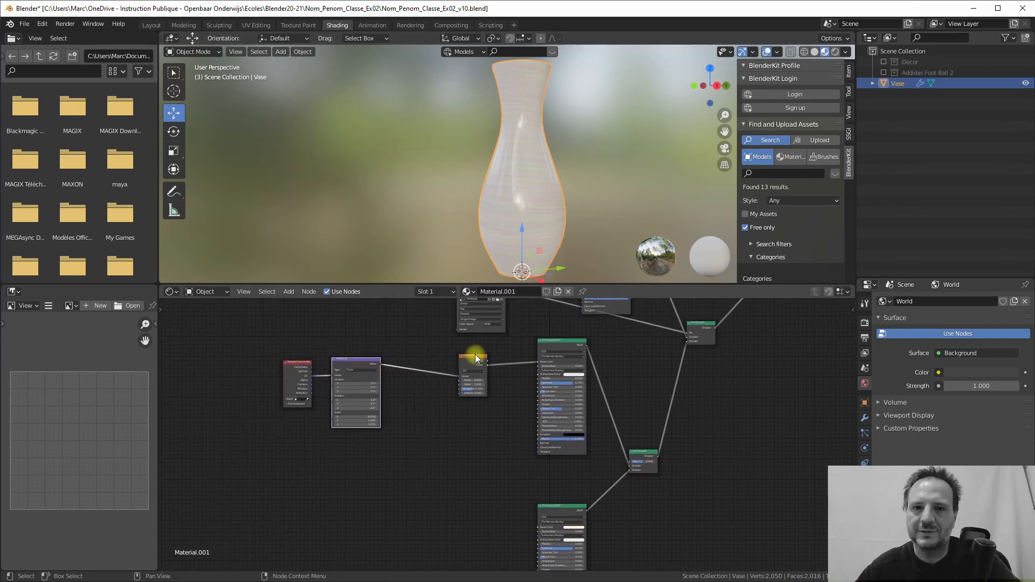
left_click_drag(474, 356, 438, 364)
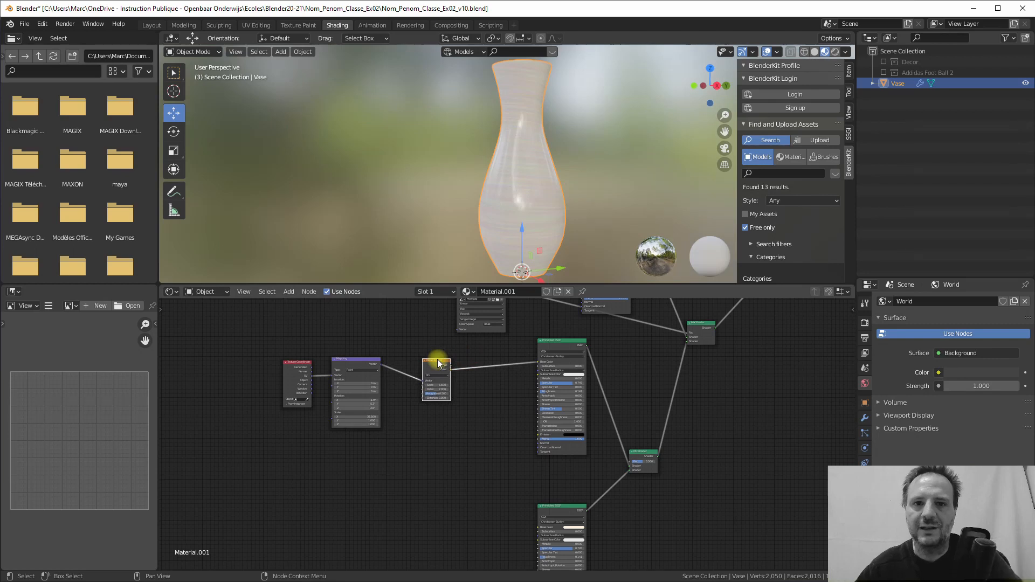
left_click_drag(557, 339, 515, 357)
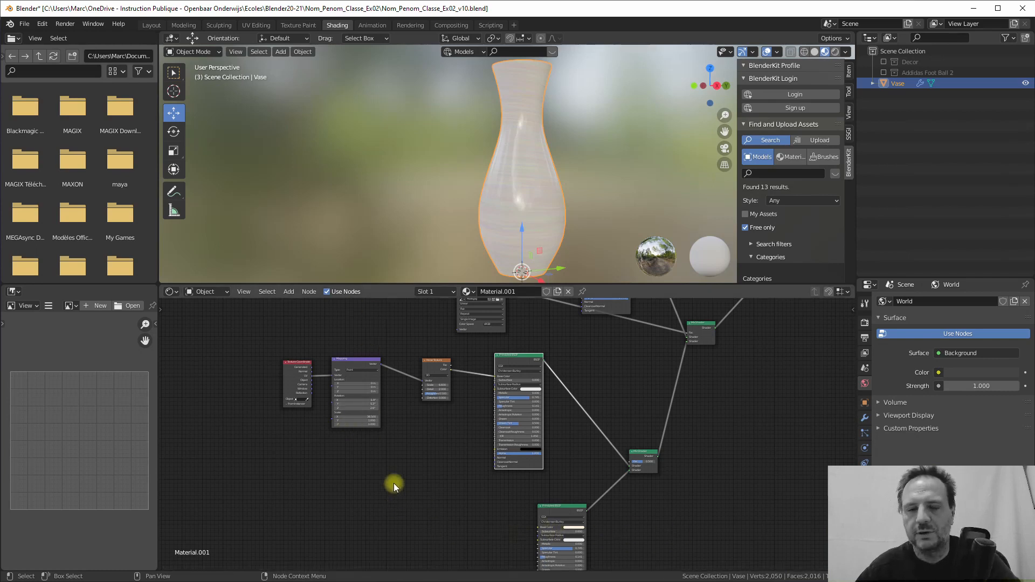
- Move the cream Principled BSDF lower and to the left, and lower the duplicate Mix Shader slightly
middle_click_drag(394, 483, 404, 394)
left_click_drag(553, 416, 520, 447)
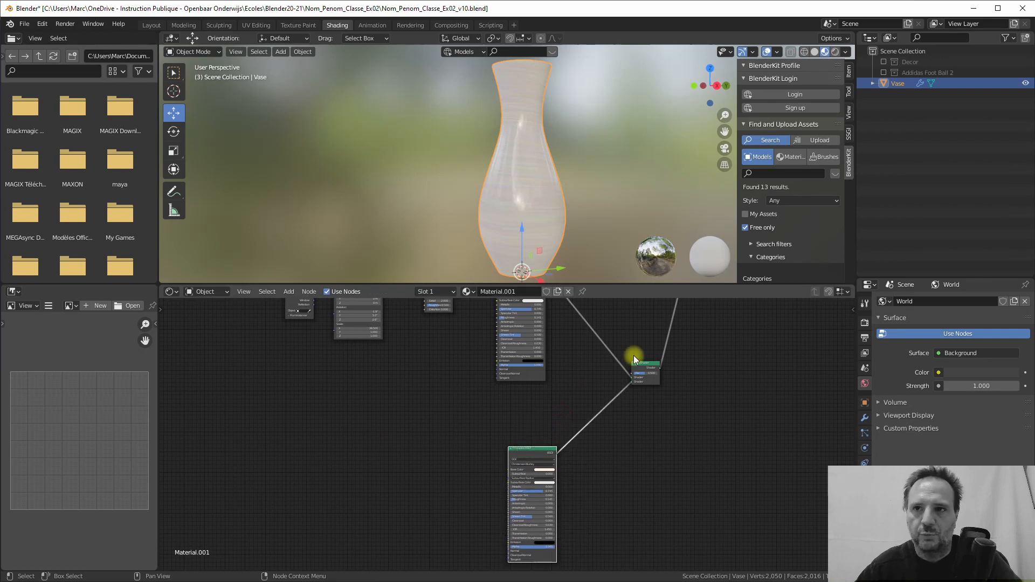
left_click_drag(641, 363, 638, 377)
- Add a Gradient Texture node in the empty space below the Texture Coordinate node
middle_click_drag(361, 436, 428, 435)
middle_click_drag(296, 363, 255, 364)
left_click(288, 292)
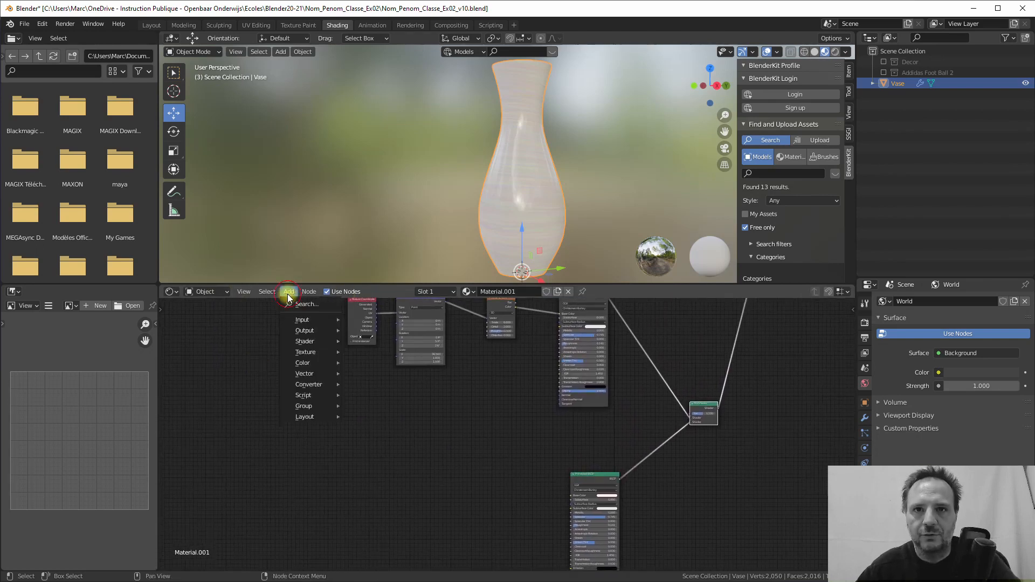
mouse_move(313, 352)
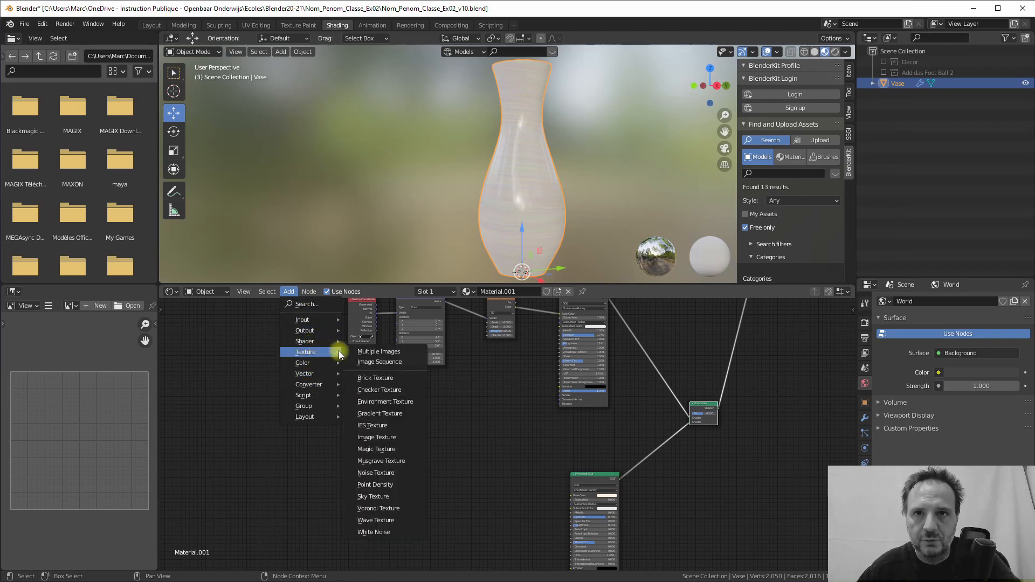
left_click(378, 414)
left_click(277, 432)
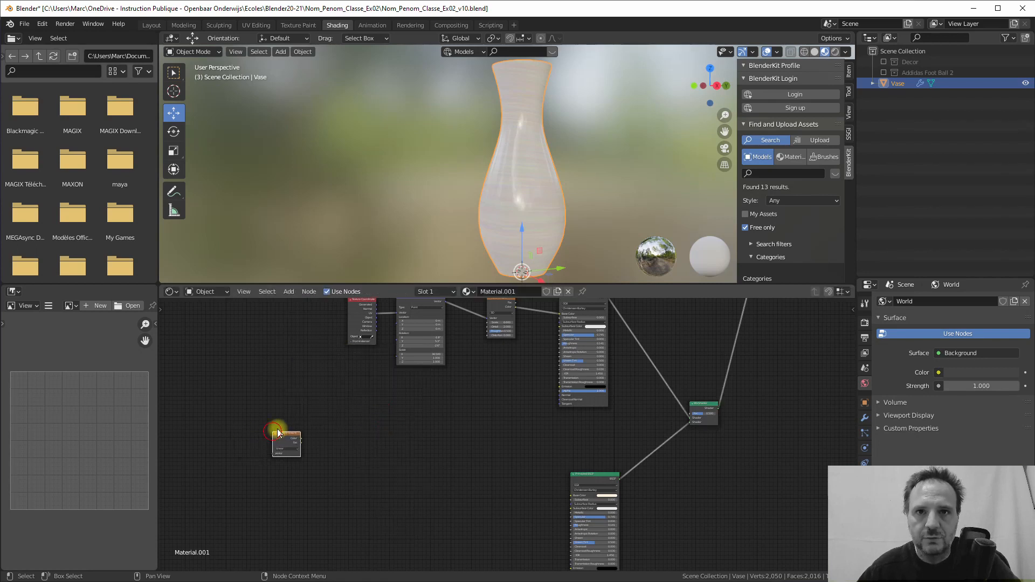
scroll(329, 430, "up", 1)
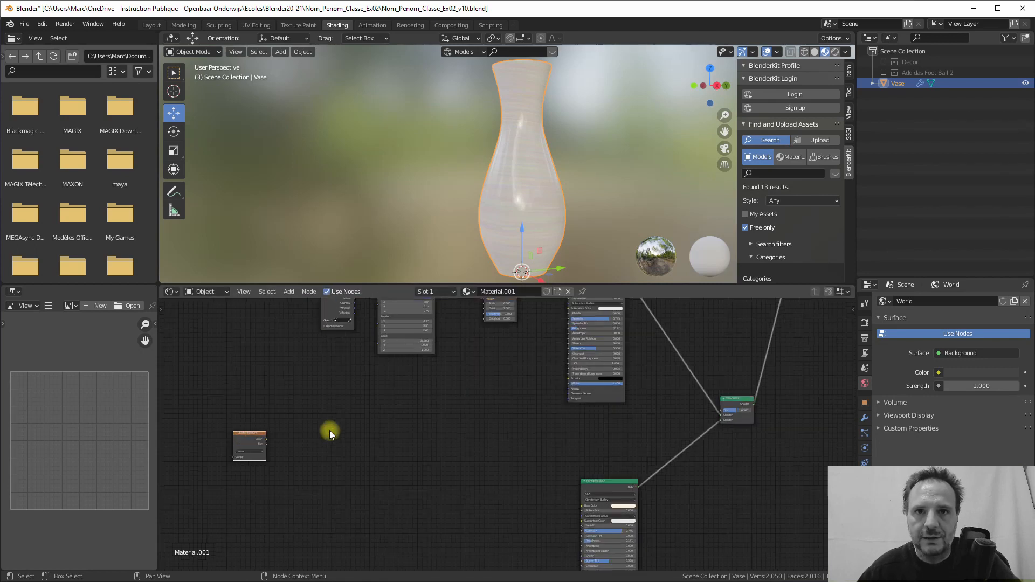
- Add a ColorRamp node to the right of the Gradient Texture
left_click(287, 291)
mouse_move(301, 384)
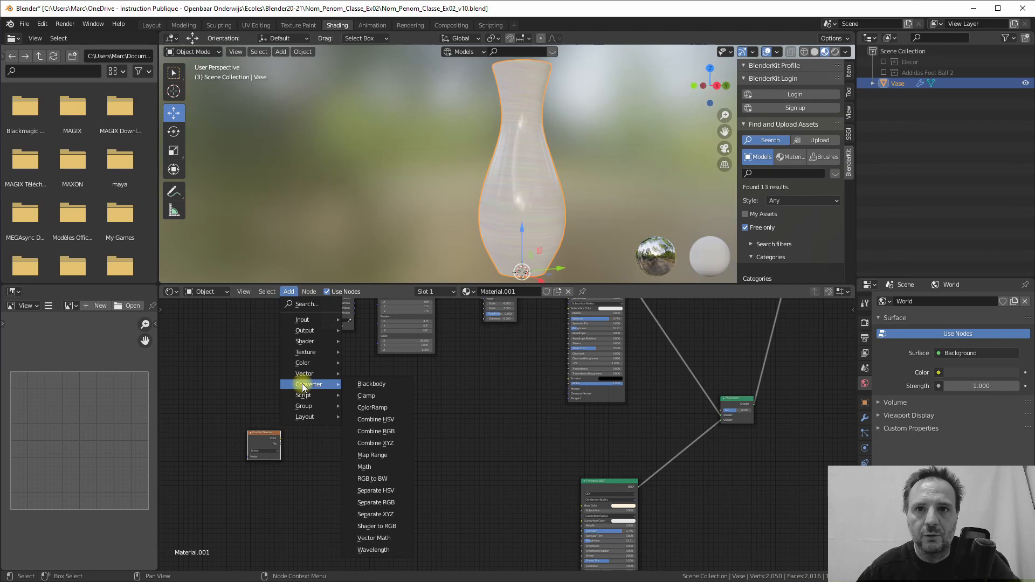
left_click(373, 407)
left_click(353, 426)
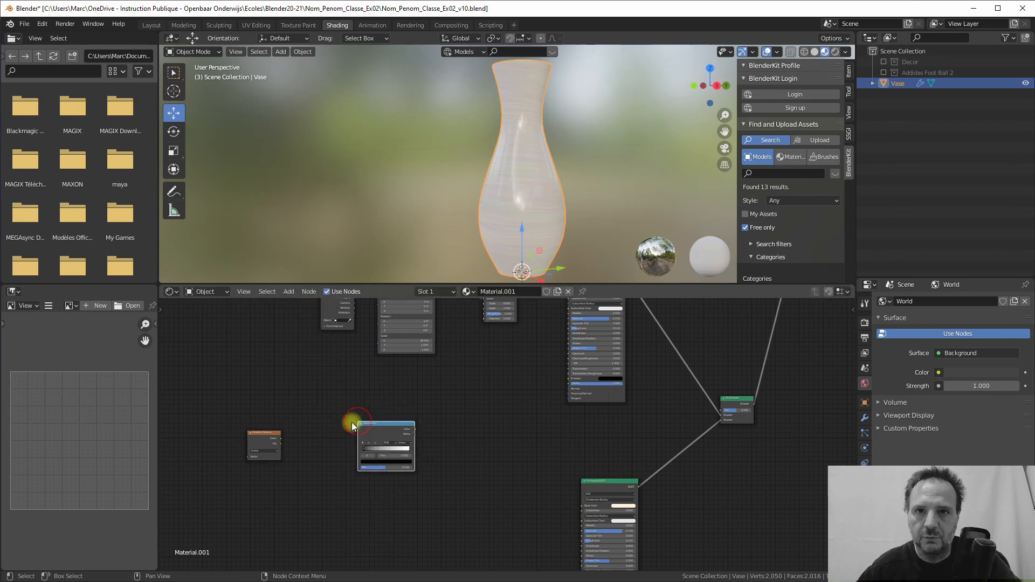
scroll(303, 403, "up", 2)
middle_click_drag(303, 402, 360, 389)
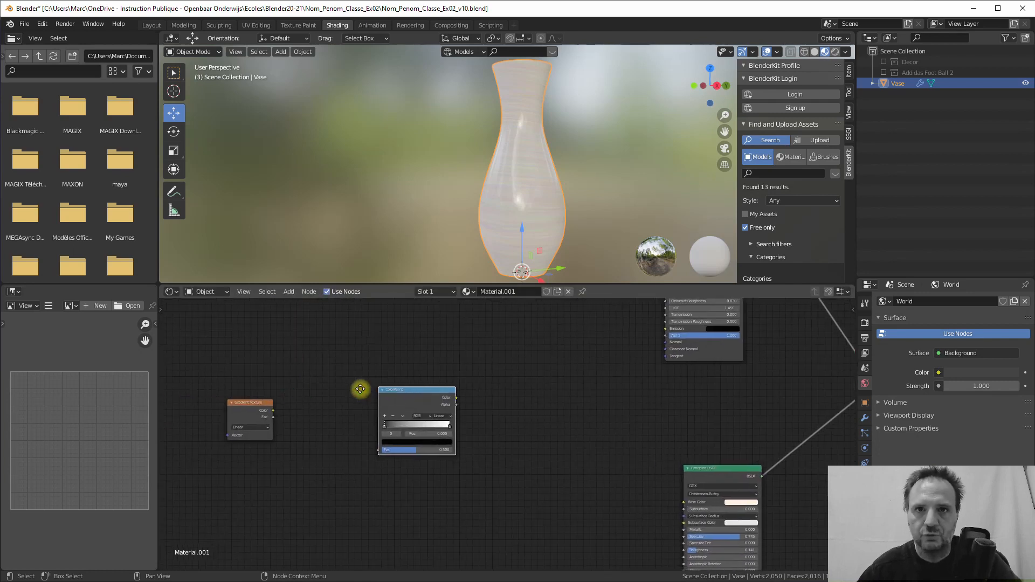
- Connect the Gradient Texture's Fac output to the ColorRamp's Fac input and line the two nodes up
left_click_drag(261, 403, 283, 402)
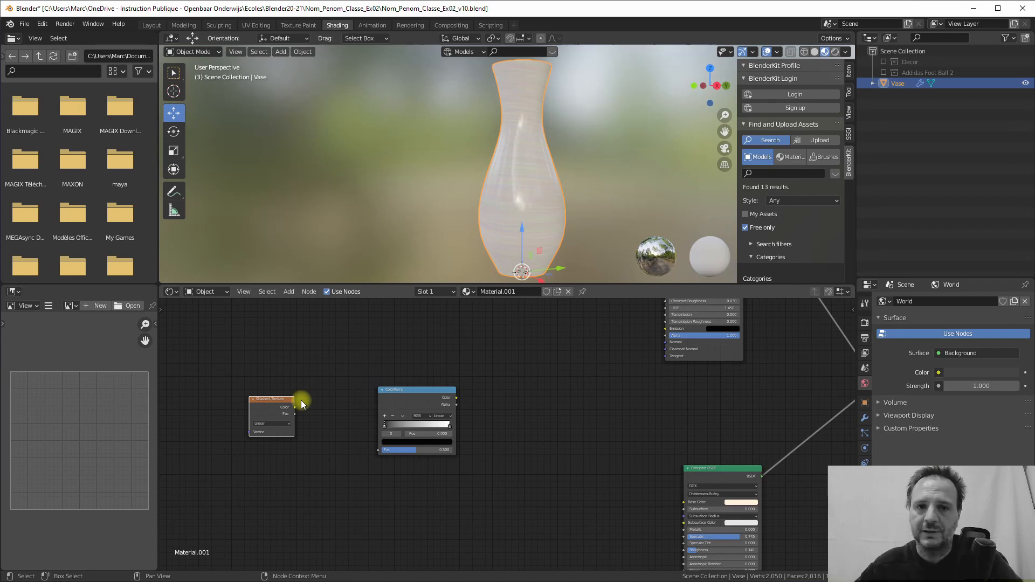
scroll(250, 388, "up", 2)
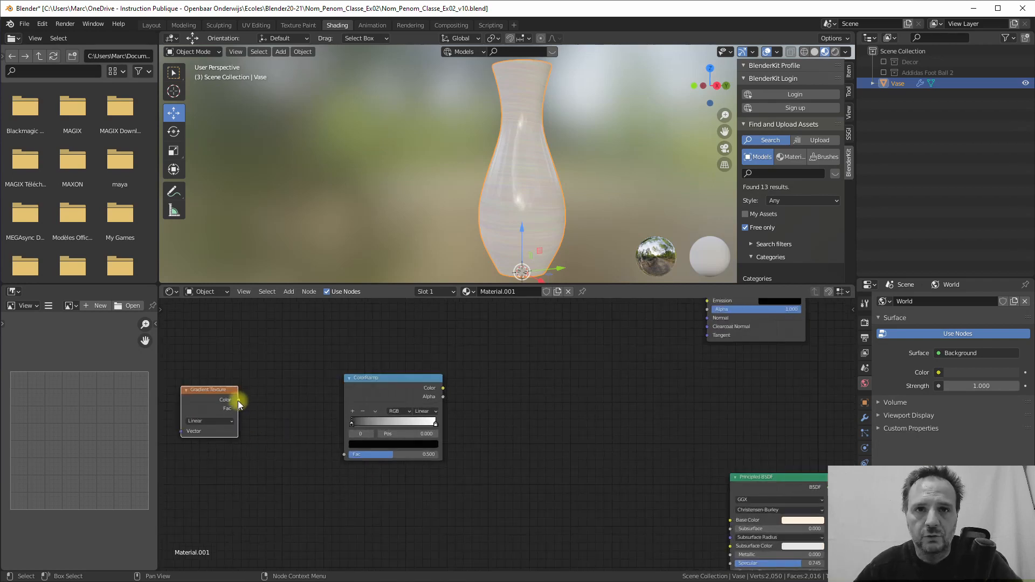
left_click_drag(238, 408, 337, 457)
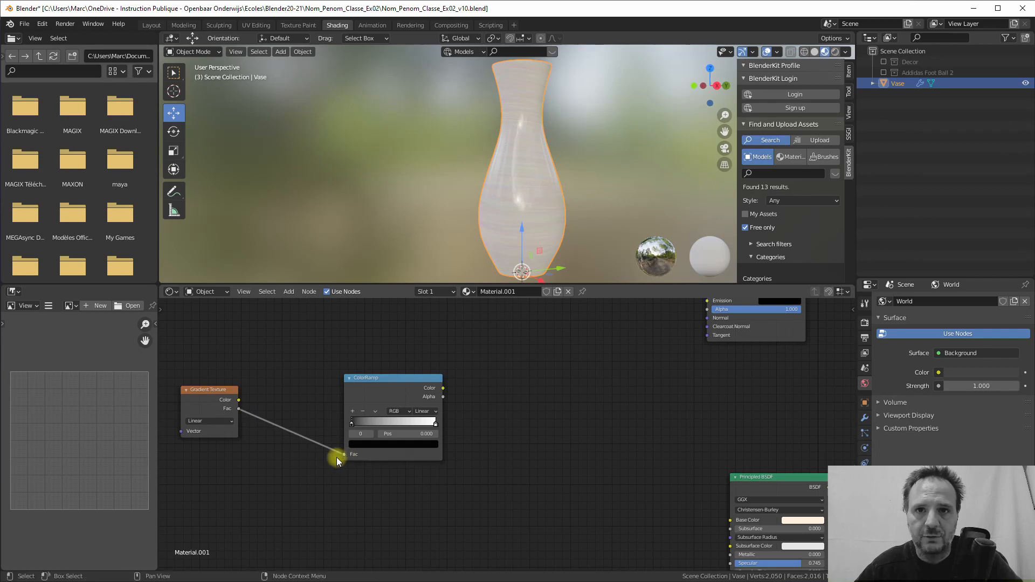
mouse_move(209, 390)
left_mouse_down()
mouse_move(220, 405)
mouse_move(223, 395)
mouse_move(210, 404)
left_mouse_up()
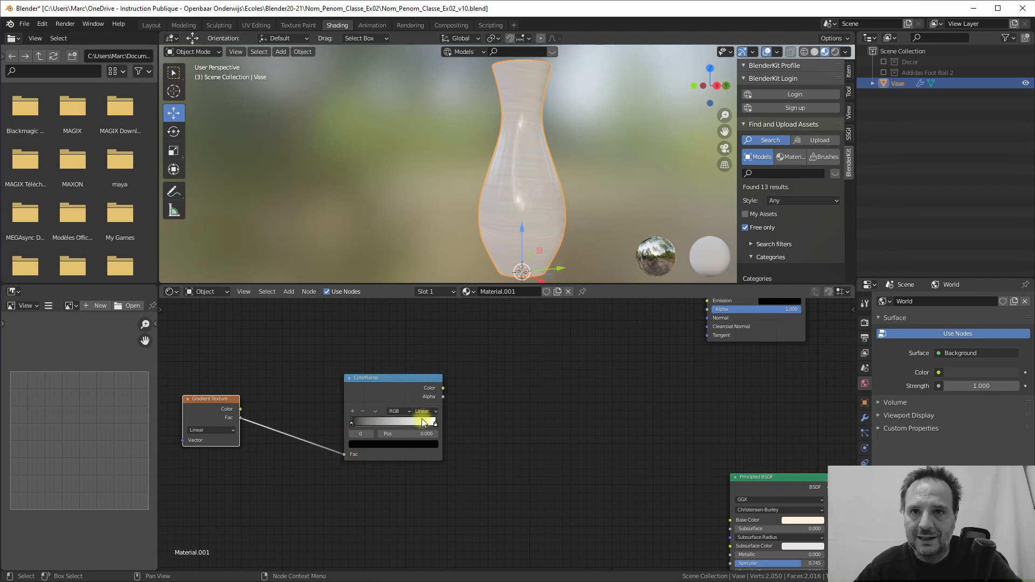
left_click_drag(213, 400, 213, 399)
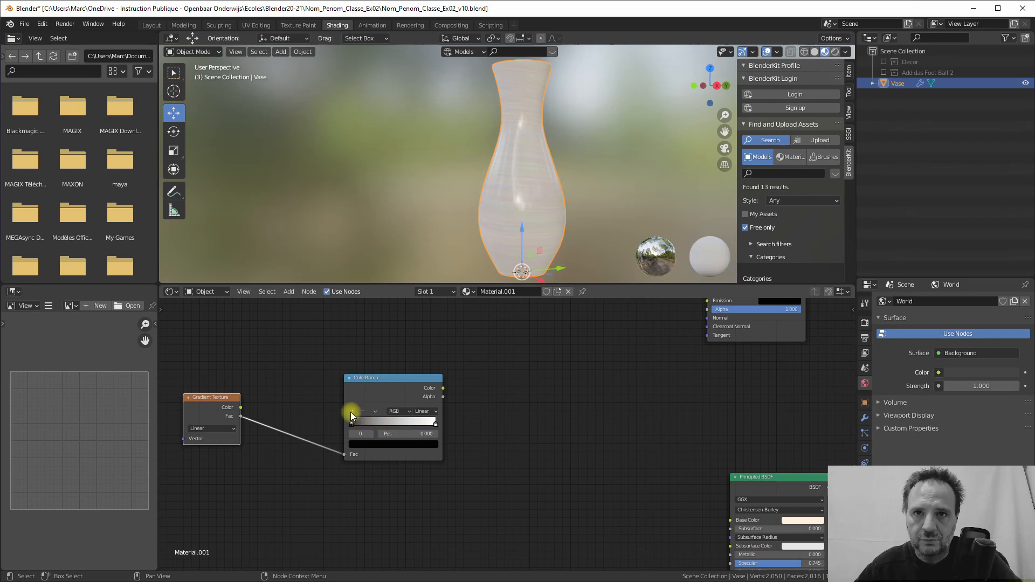
- Add a middle stop to the ColorRamp at about 0.445, and move the black stop inward and the white end stop to about 0.627
left_click_drag(391, 426, 373, 428)
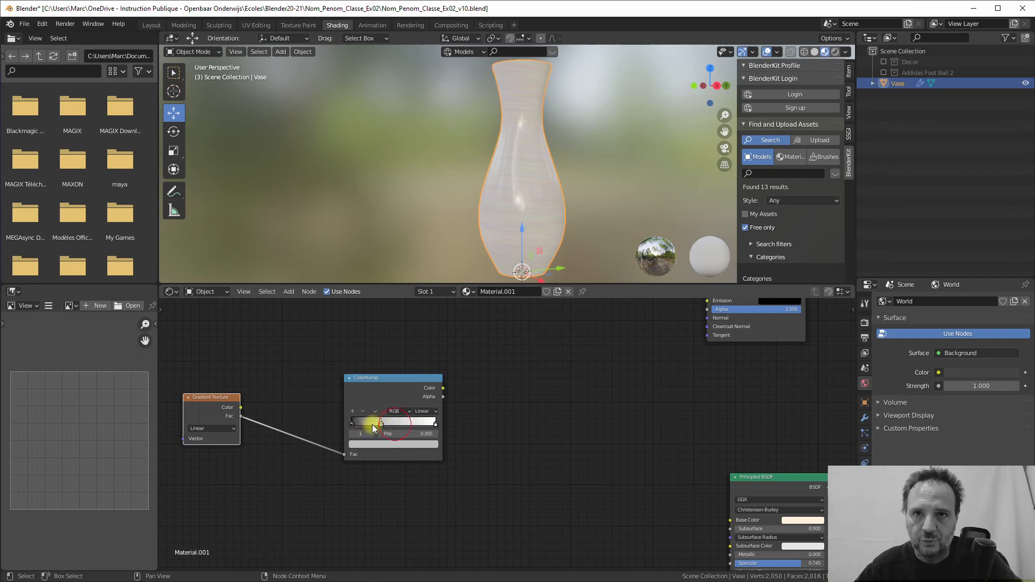
left_click_drag(435, 422, 360, 427)
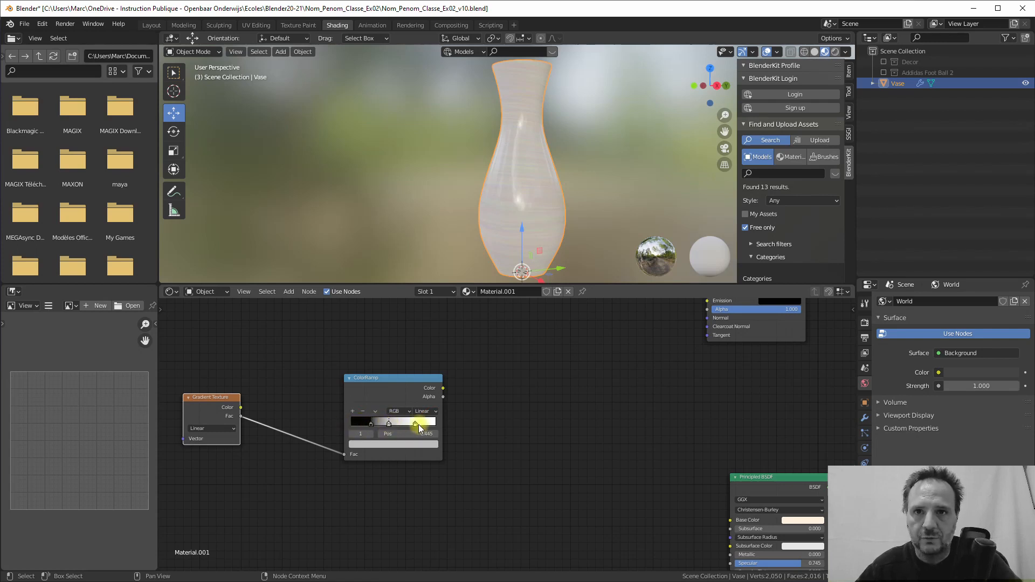
left_click_drag(415, 424, 404, 425)
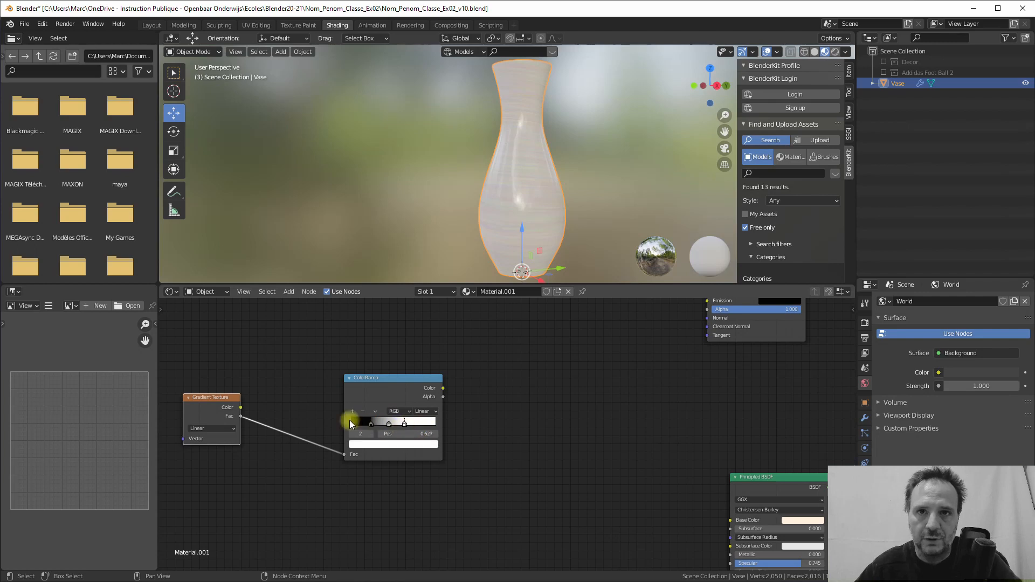
- Make the ColorRamp's end stop black at about 0.623 and shift the light middle stop to about 0.427
left_click(397, 448)
left_click_drag(420, 386, 386, 424)
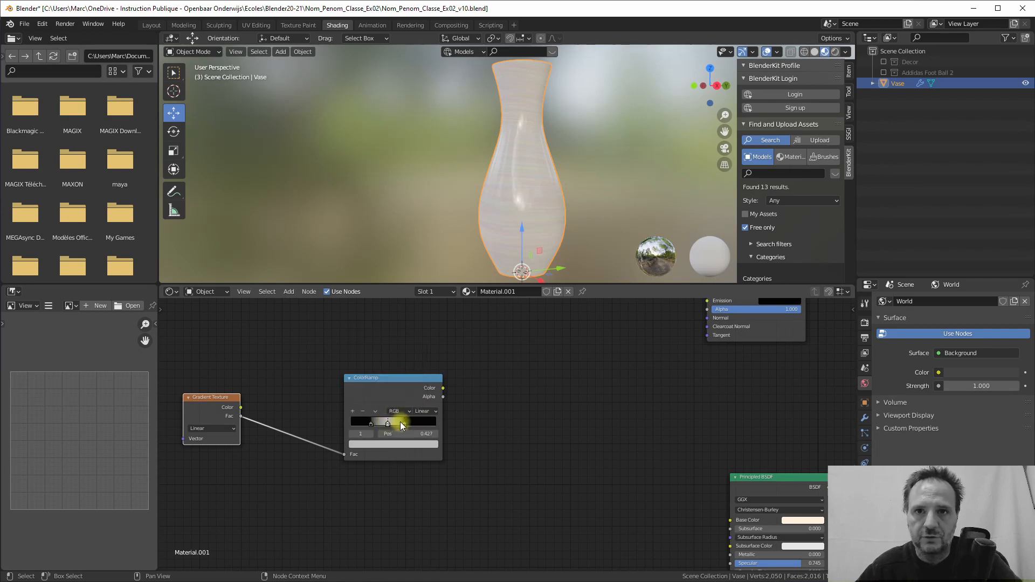
left_click(403, 423)
- Move the Gradient Texture node closer to the ColorRamp
scroll(461, 444, "down", 3)
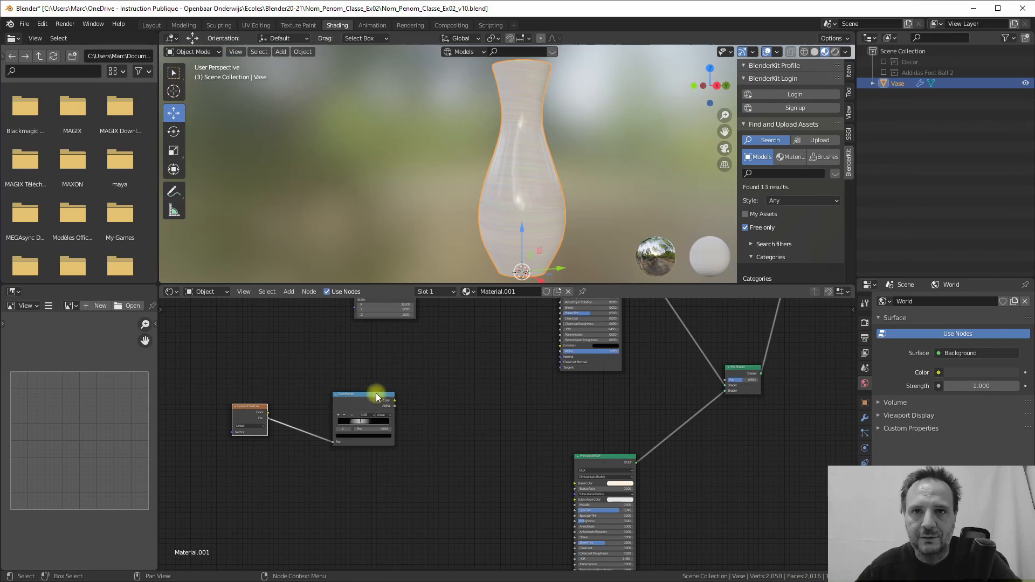
middle_click_drag(416, 389, 480, 388)
scroll(409, 409, "up", 1)
left_click_drag(299, 404, 341, 412)
- Add linked Mapping and Texture Coordinate nodes to the Gradient Texture and set the mapping's Y rotation to 90°
middle_click_drag(469, 374, 556, 486)
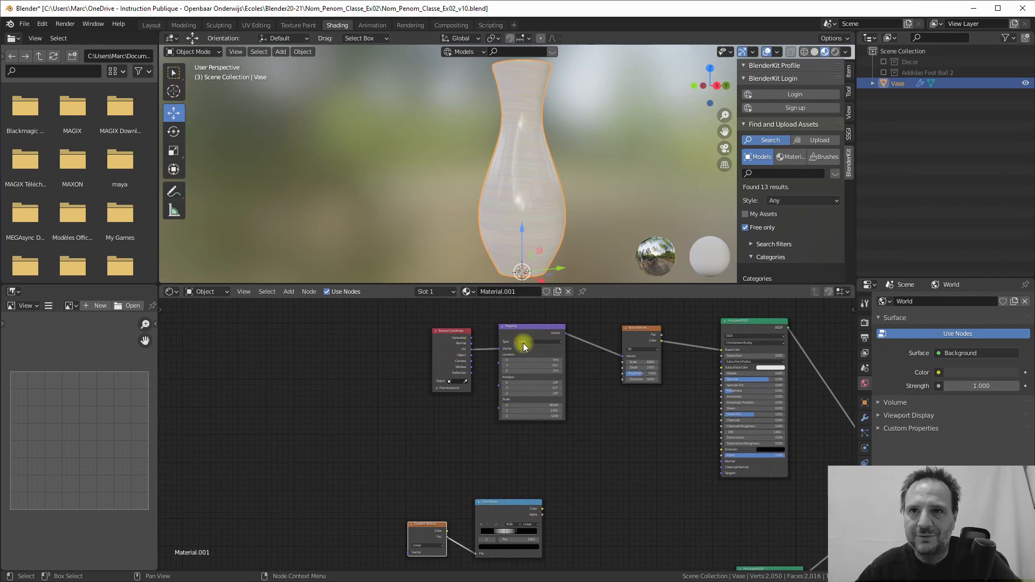
middle_click_drag(464, 424, 469, 359)
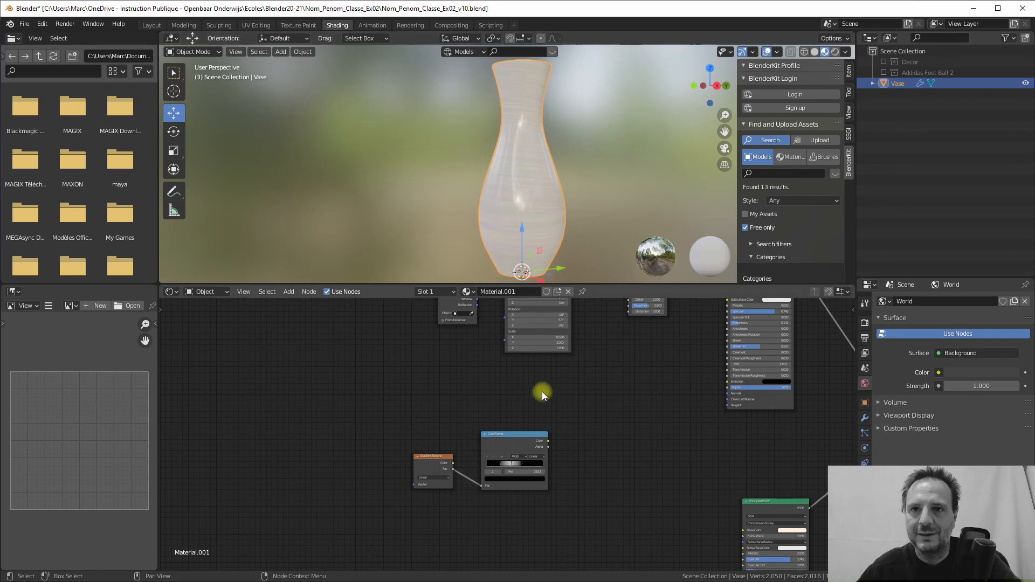
middle_click_drag(538, 397, 514, 371)
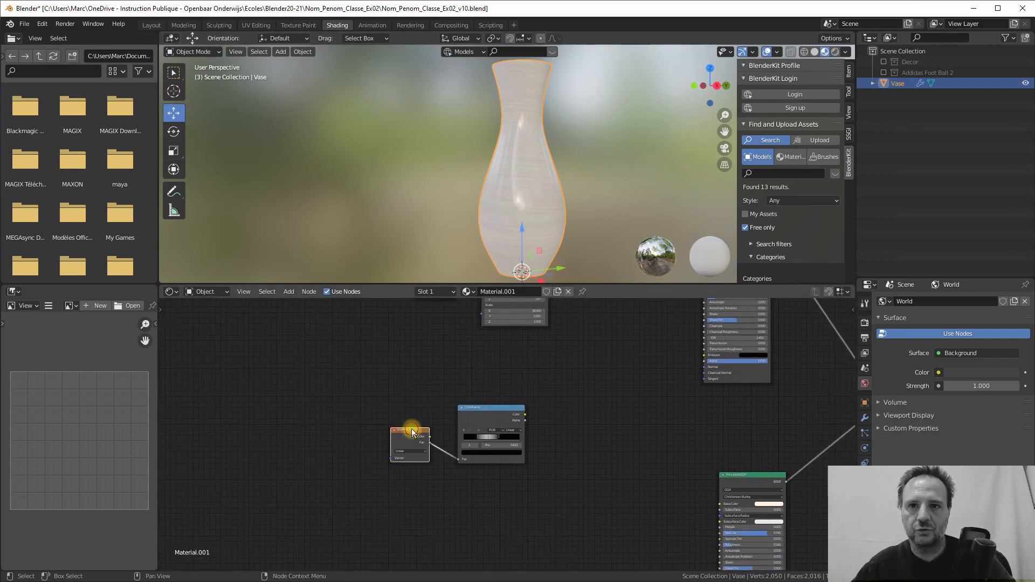
scroll(407, 434, "up", 5)
middle_click_drag(348, 436, 427, 421)
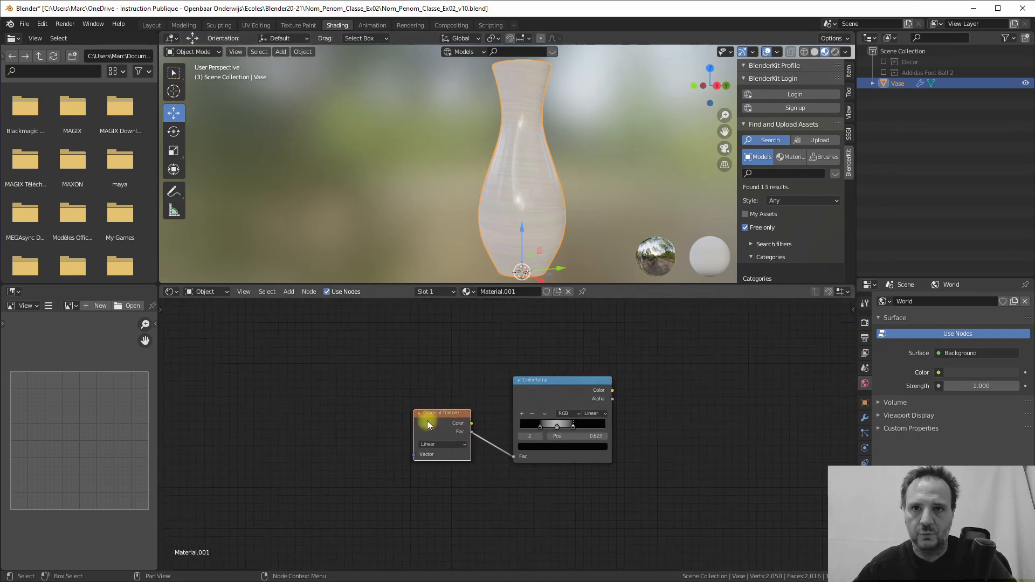
key("ctrl+t")
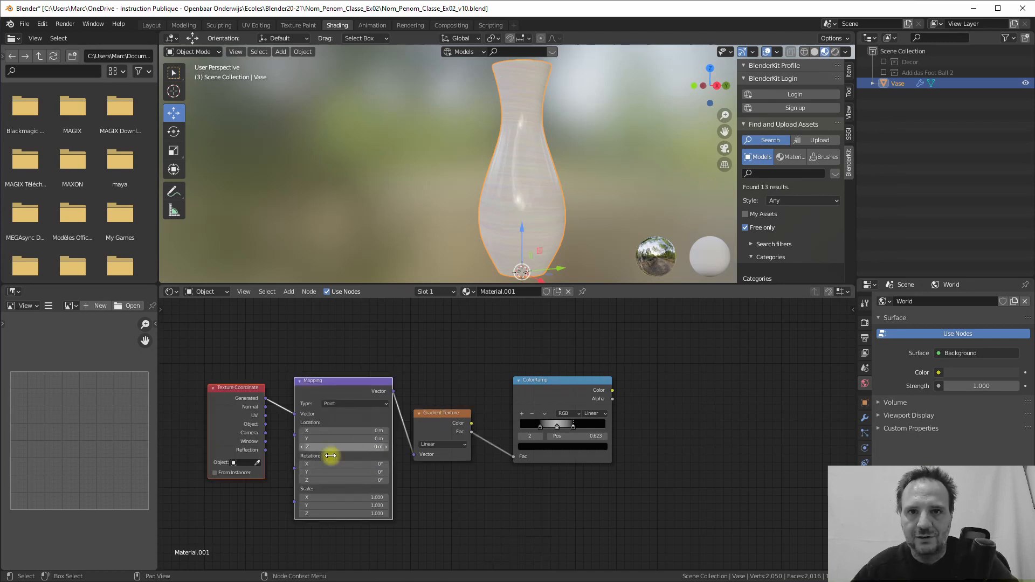
left_click(334, 473)
type("90")
key("Return")
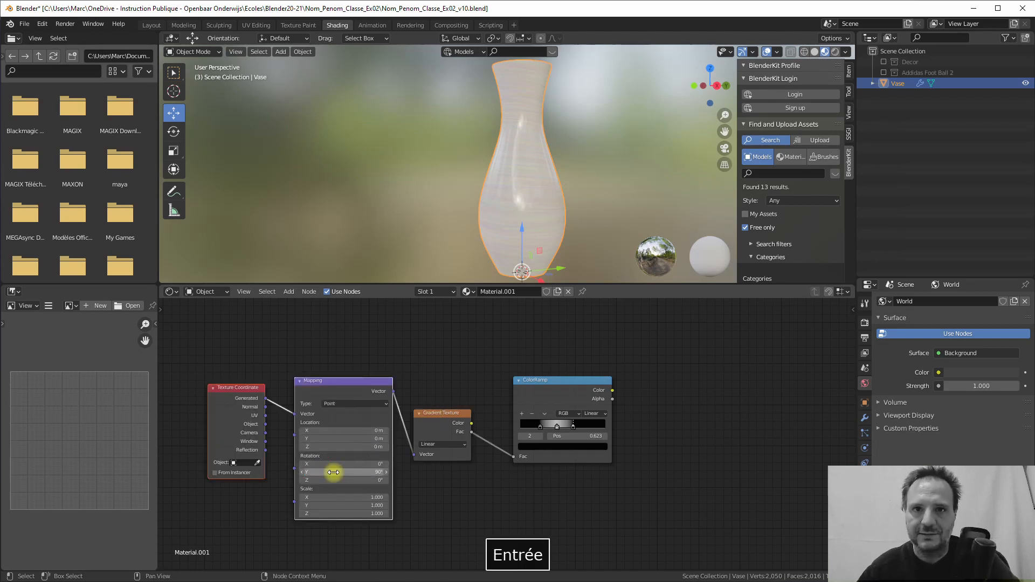
- Connect the ColorRamp's Color output to the Fac input of the Mix Shader that blends the noise-colored and cream shaders
scroll(585, 496, "down", 3)
middle_click_drag(597, 502, 518, 471)
scroll(296, 452, "up", 2)
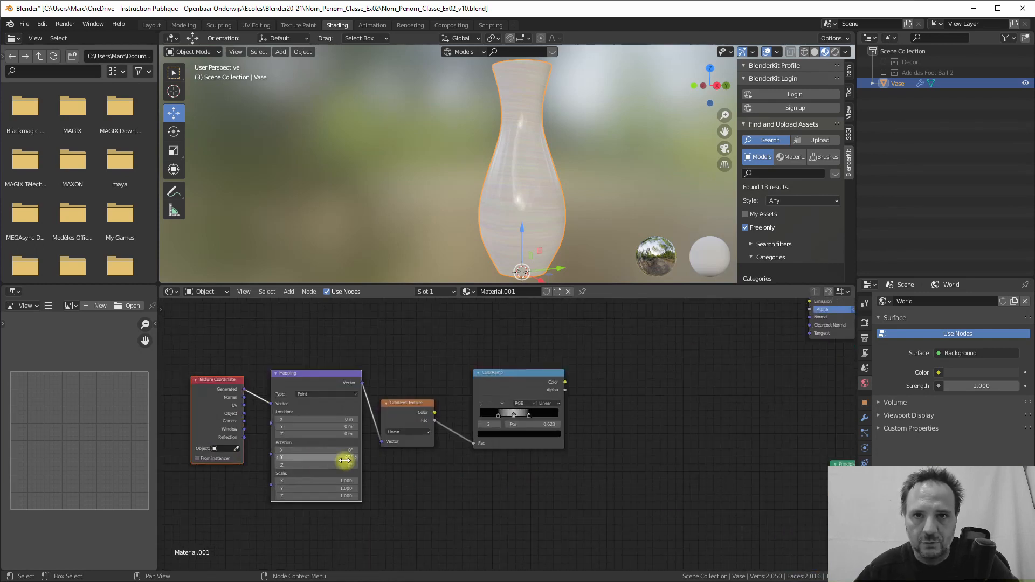
middle_click_drag(557, 523, 371, 541)
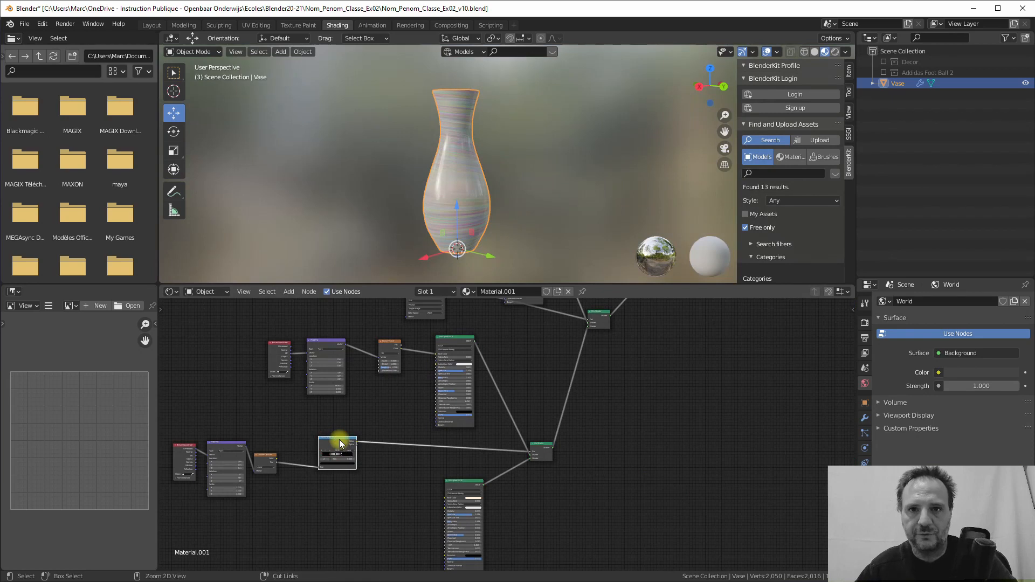
- Preview the ColorRamp output directly on the vase to check the gradient band
left_click(339, 444, "ctrl+shift")
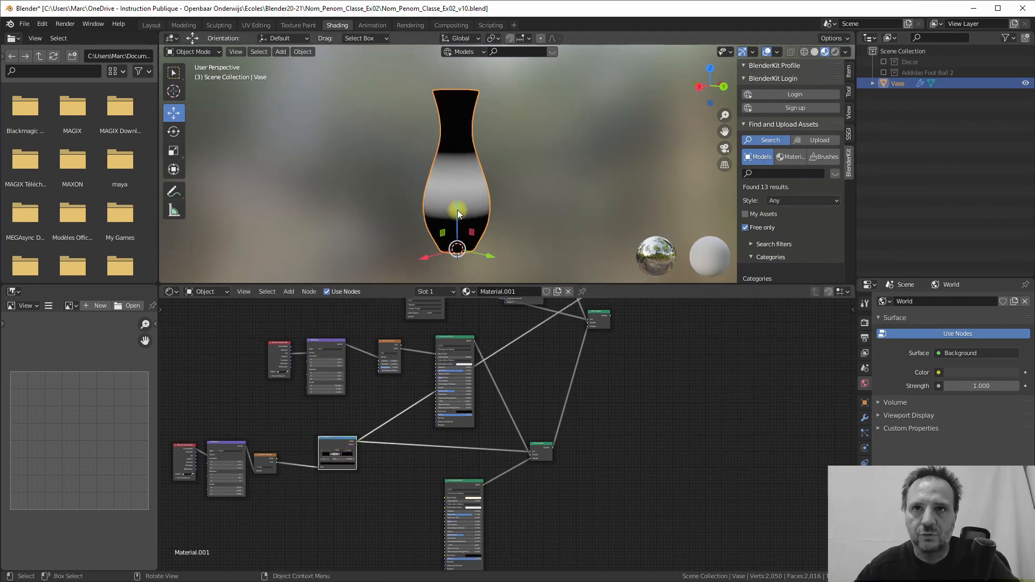
middle_click_drag(354, 441, 487, 435)
scroll(442, 412, "up", 6)
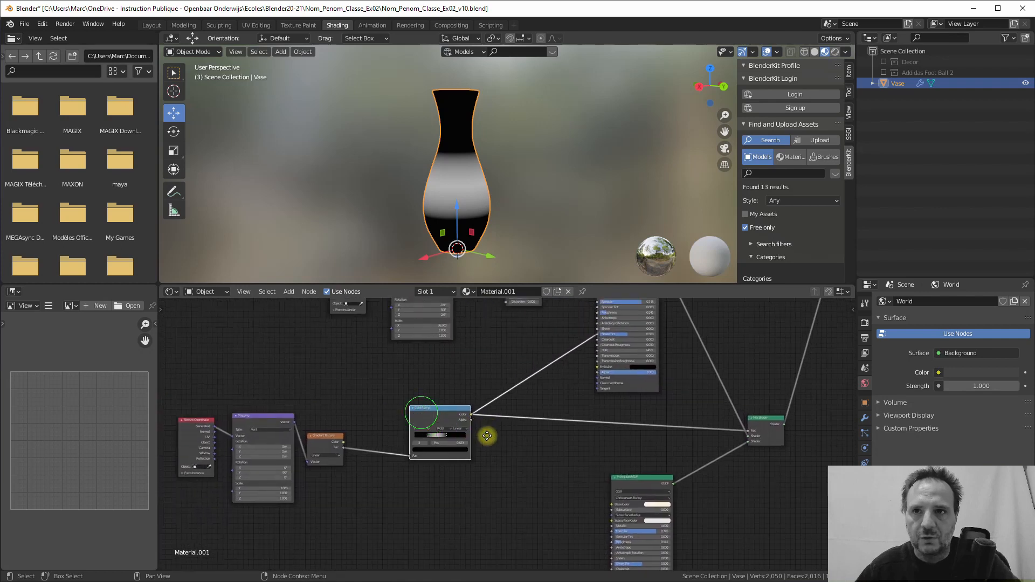
- Shift the ColorRamp's stops closer together to narrow the light band on the vase, placing the first black stop at 0.168
left_click_drag(437, 426, 427, 422)
scroll(429, 454, "up", 3)
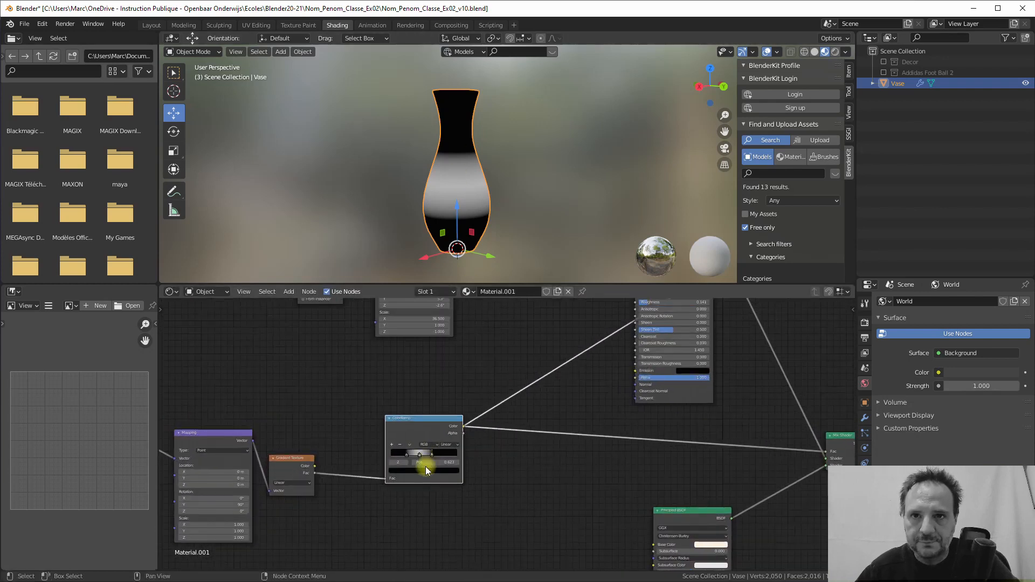
left_click_drag(358, 464, 351, 465)
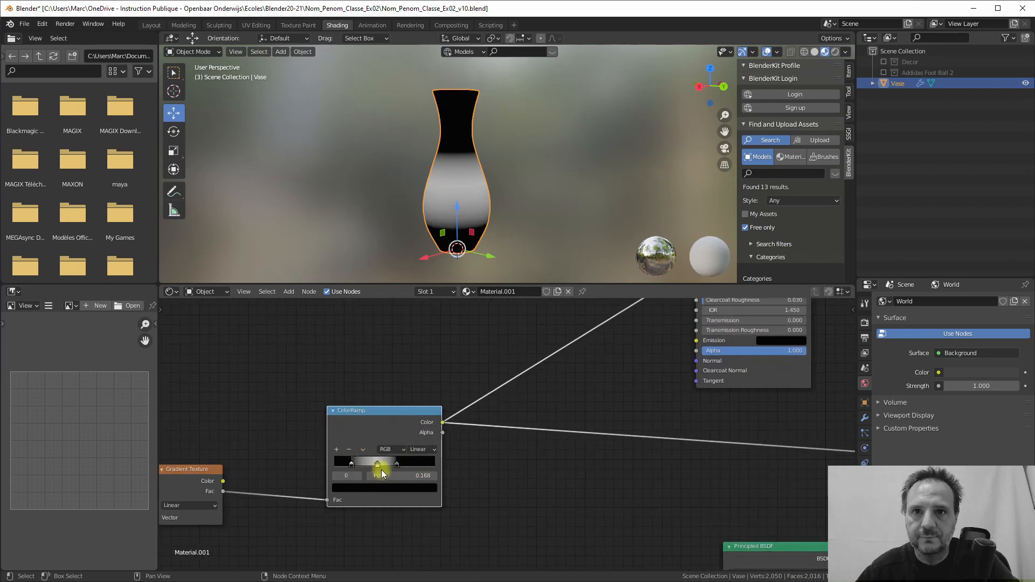
left_click(377, 465)
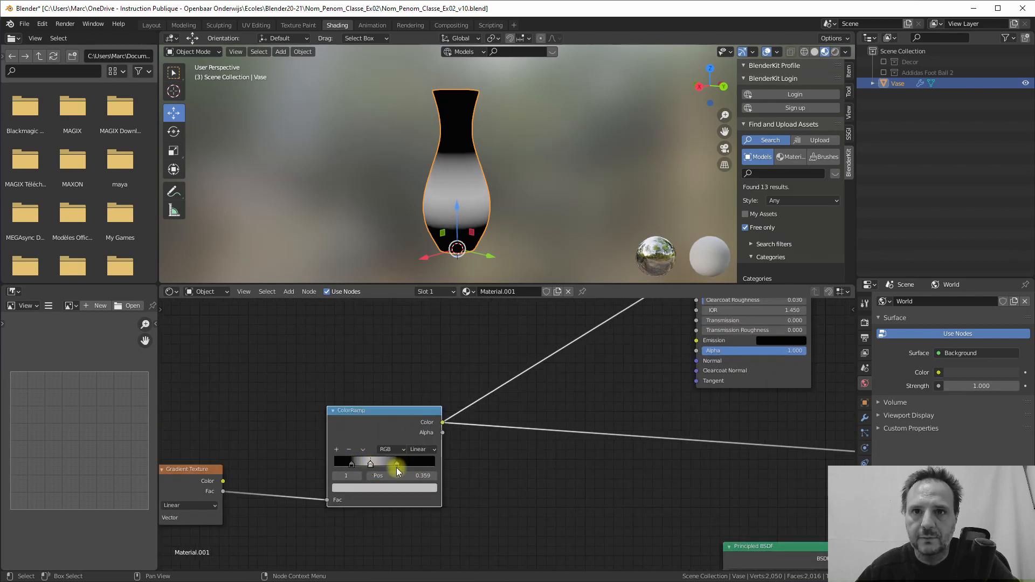
left_click_drag(396, 465, 380, 467)
scroll(413, 481, "down", 3)
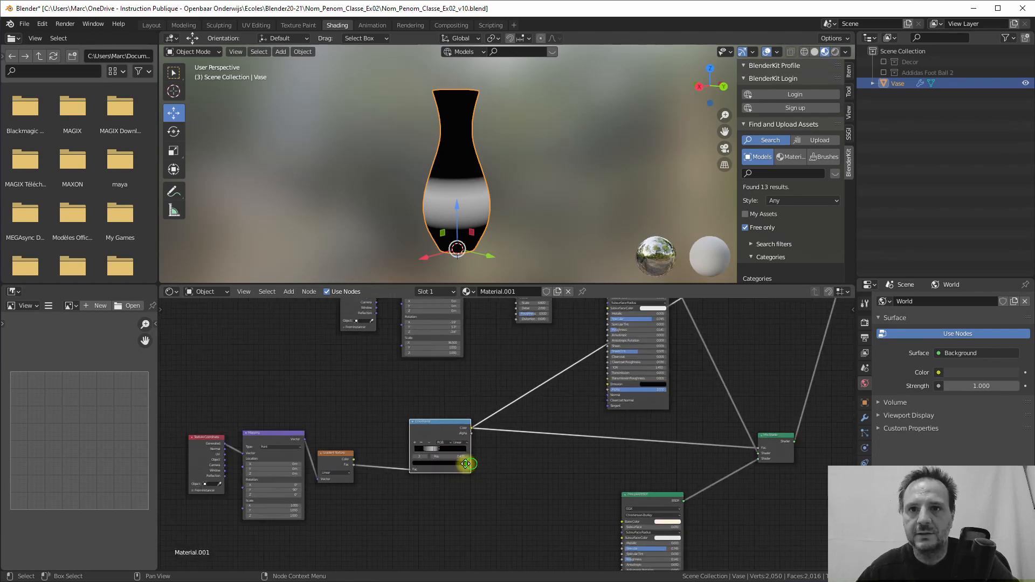
- Connect the last Mix Shader to the Material Output in place of the ColorRamp preview
middle_click_drag(467, 462, 386, 478)
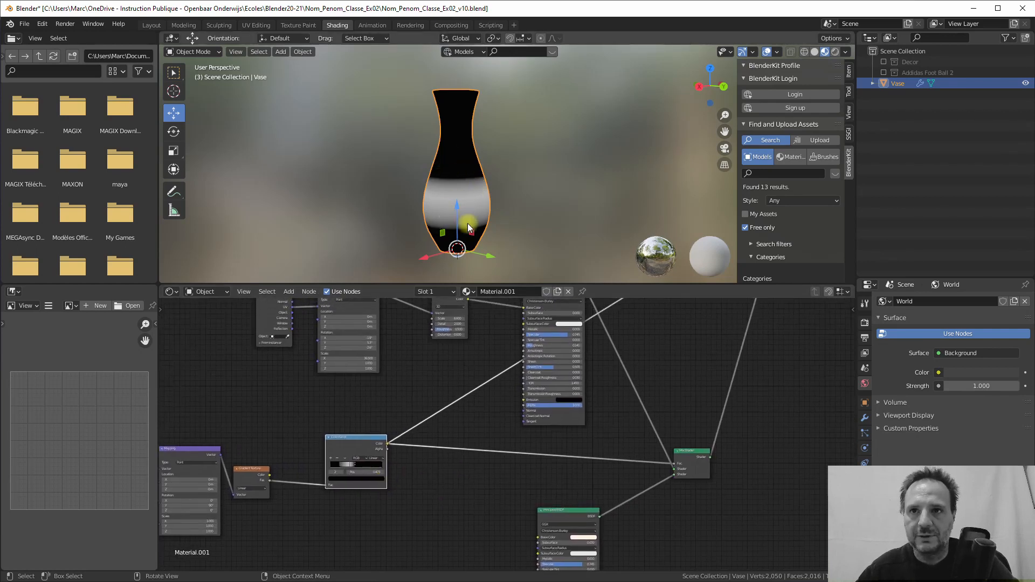
middle_click_drag(528, 455, 475, 483)
middle_click_drag(483, 402, 481, 410)
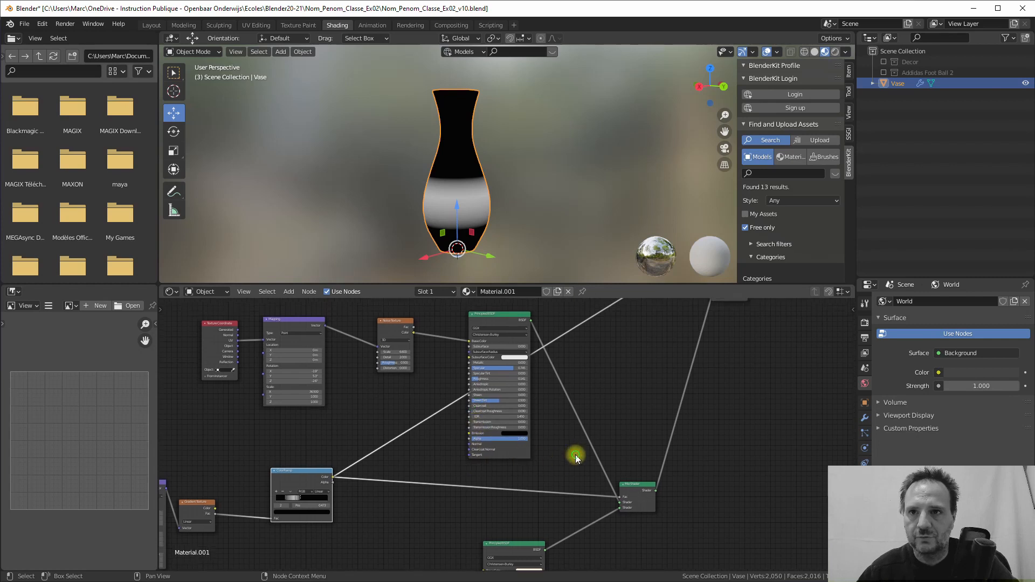
middle_click_drag(574, 454, 435, 480)
middle_click_drag(520, 403, 502, 444)
middle_click_drag(563, 379, 475, 451)
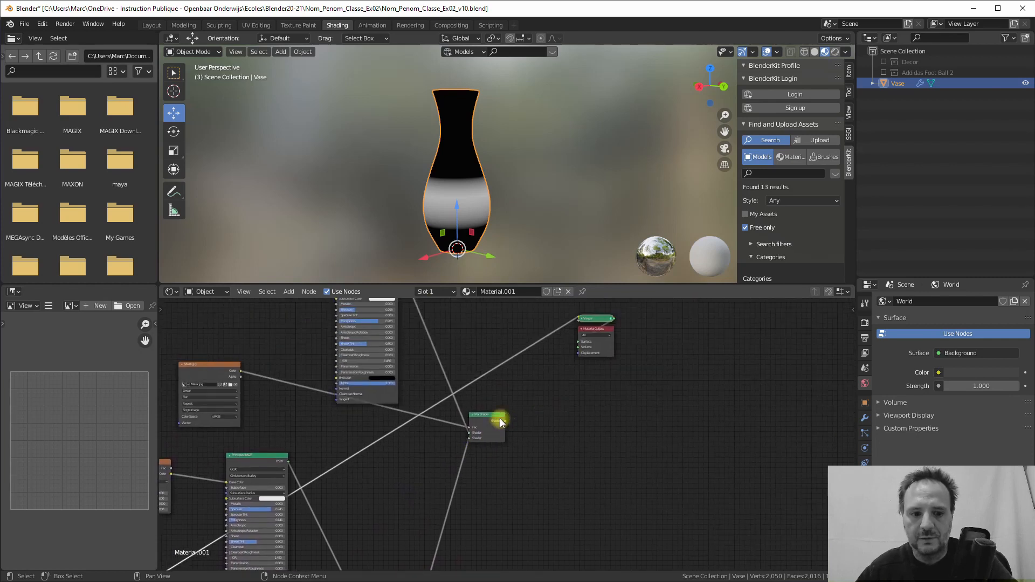
left_click(494, 417)
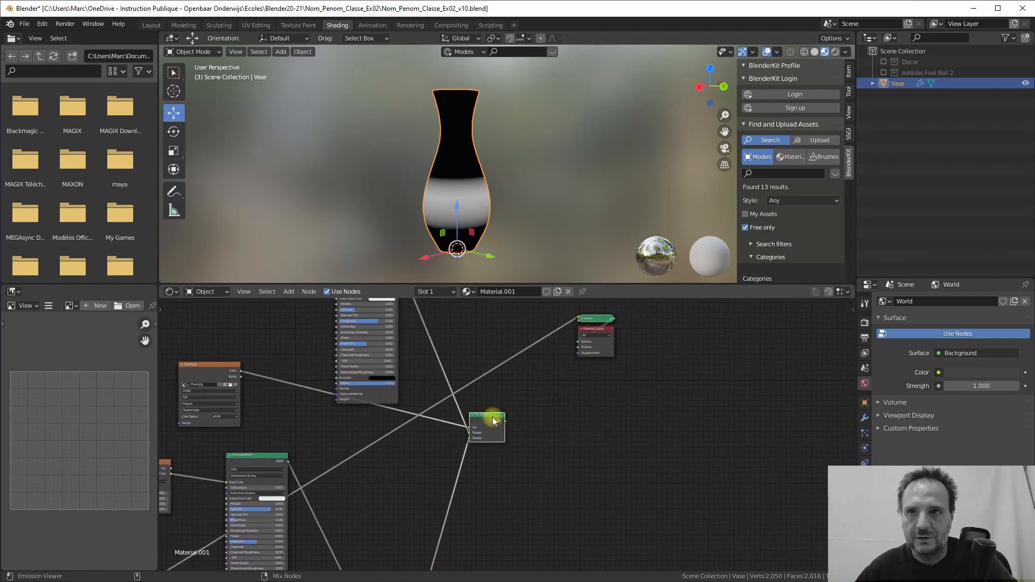
left_click(492, 415, "ctrl+shift")
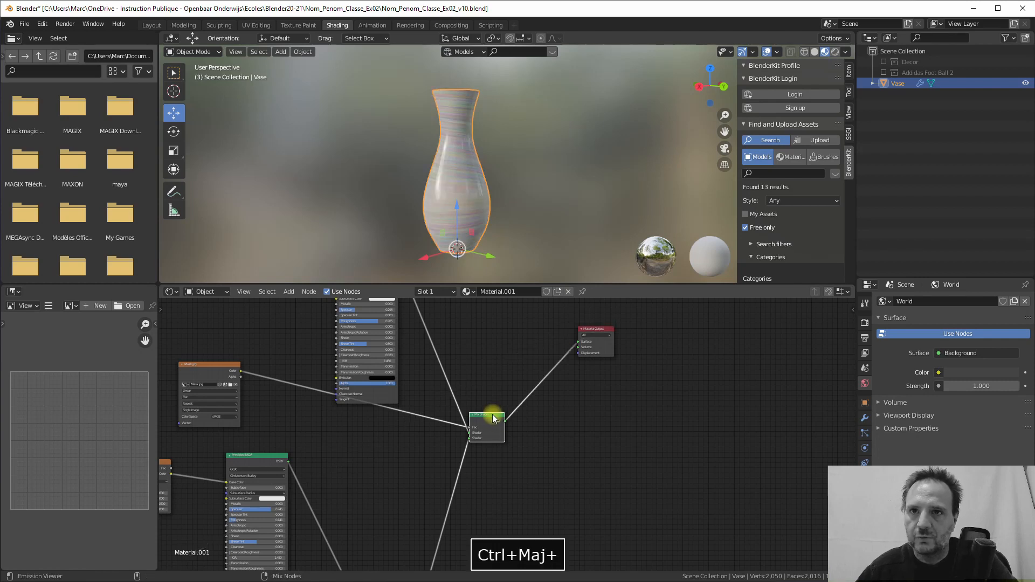
- Sharpen the band's edges by moving the ColorRamp's two white stops to positions 0.195 and 0.516
scroll(476, 208, "up", 3)
scroll(475, 208, "up", 1)
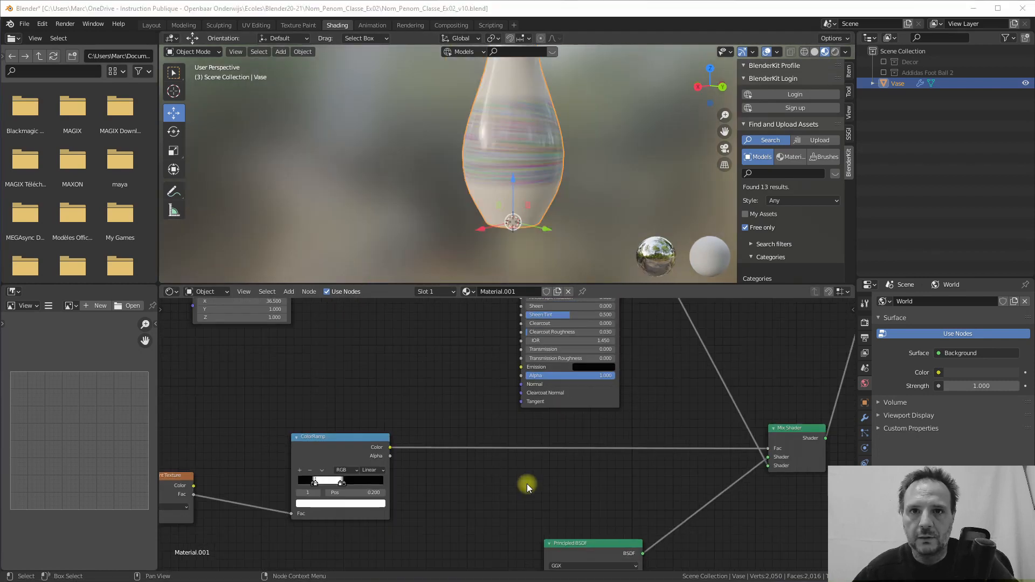
scroll(523, 483, "down", 1)
middle_click_drag(351, 477, 442, 478)
scroll(432, 484, "up", 5)
scroll(417, 496, "up", 2)
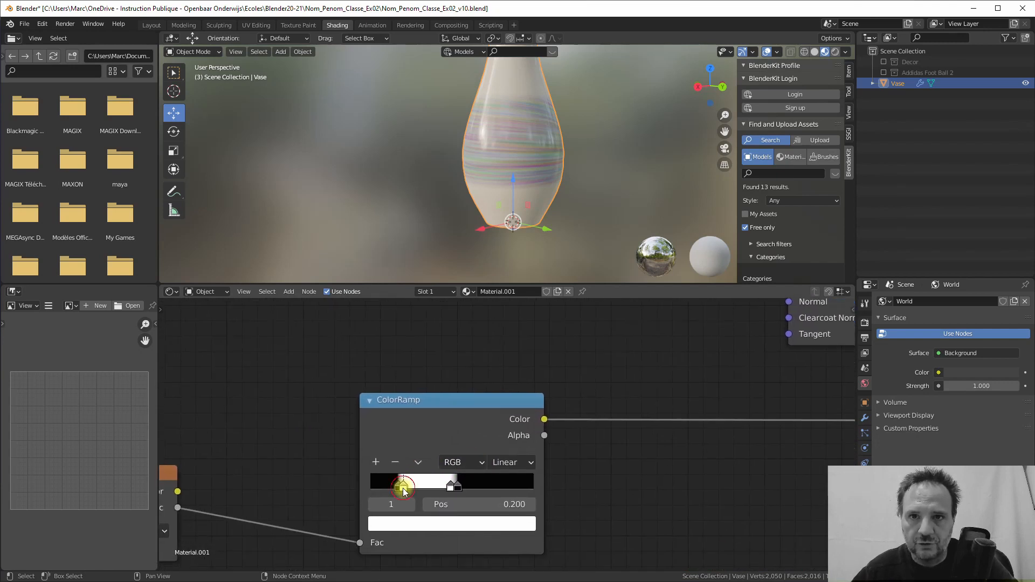
left_click_drag(398, 488, 456, 487)
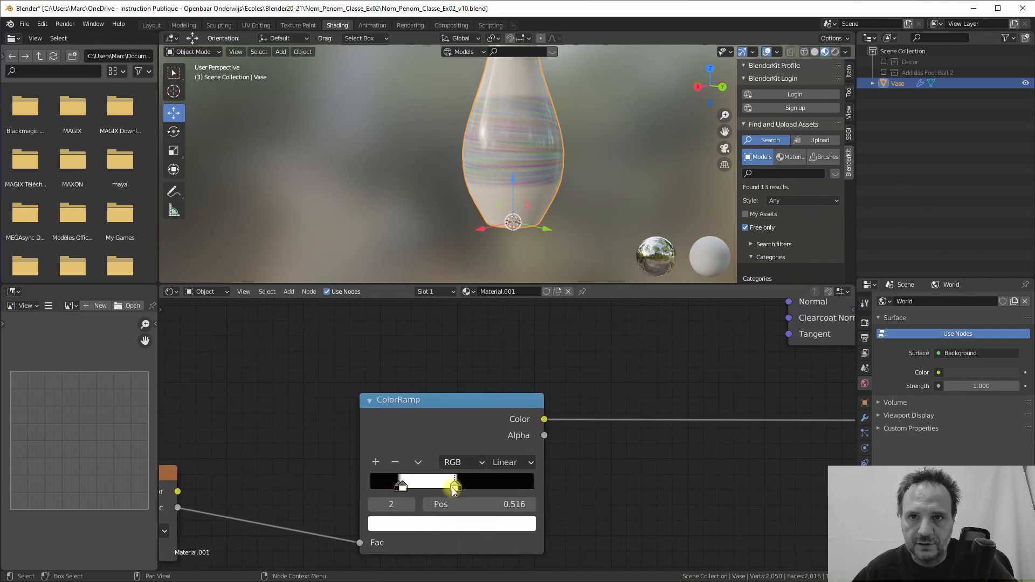
left_click(434, 524)
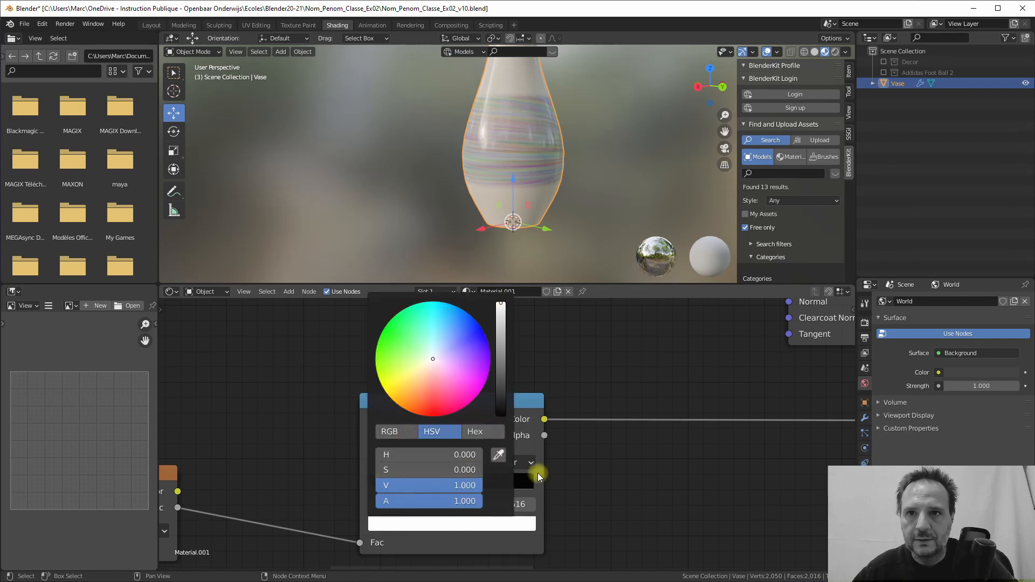
left_click(401, 487)
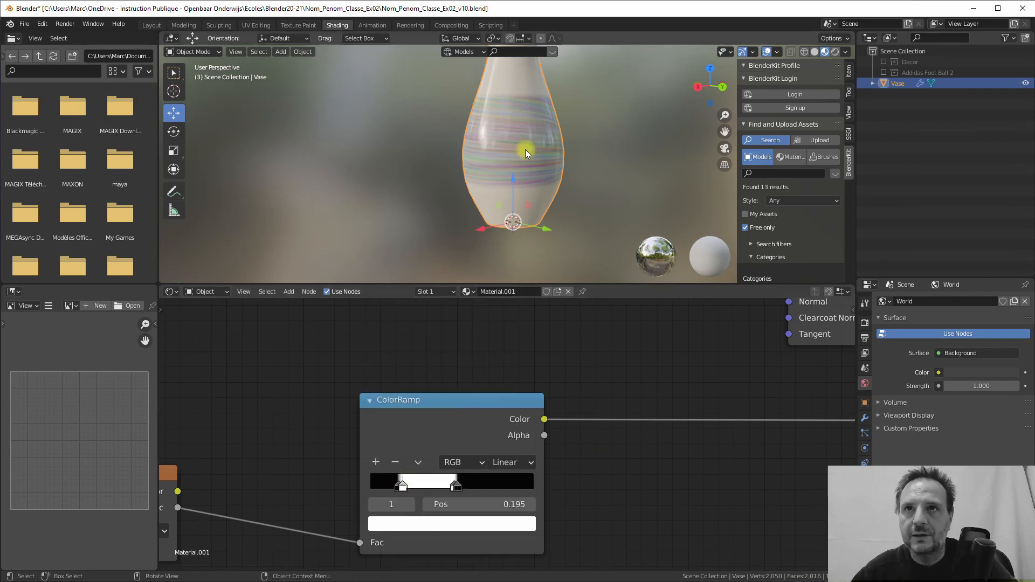
- Examine the striped band and its edges on the vase from several angles and distances
middle_click_drag(525, 143, 567, 116)
scroll(512, 143, "up", 2)
middle_click_drag(603, 156, 558, 204, "shift")
middle_click_drag(555, 202, 505, 186)
scroll(571, 179, "down", 4)
scroll(519, 169, "up", 3)
scroll(596, 463, "down", 3)
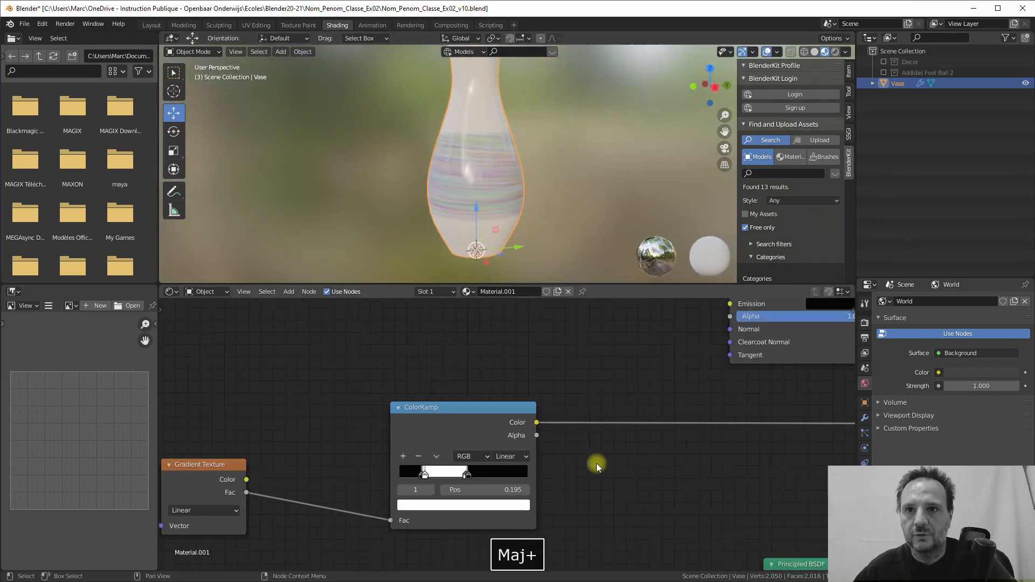
- Make the noise-colored Principled BSDF matte by setting Specular to 0.086 and Roughness to 0.814, and check it on the vase
middle_click_drag(640, 449, 471, 436)
middle_click_drag(574, 455, 529, 442)
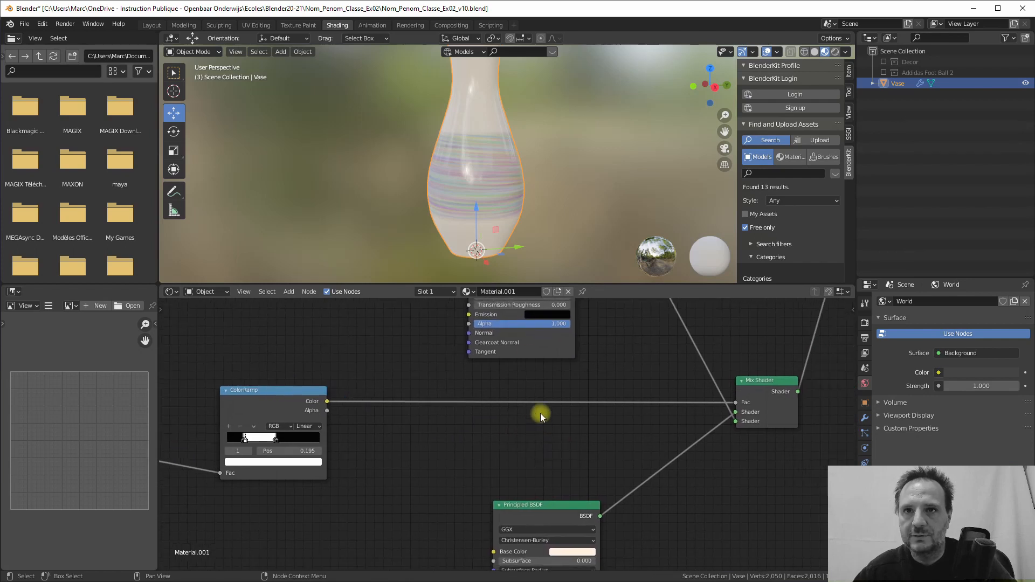
middle_click_drag(530, 357, 548, 480)
mouse_move(562, 352)
middle_mouse_down()
mouse_move(587, 435)
mouse_move(603, 442)
middle_mouse_up()
scroll(604, 442, "up", 1)
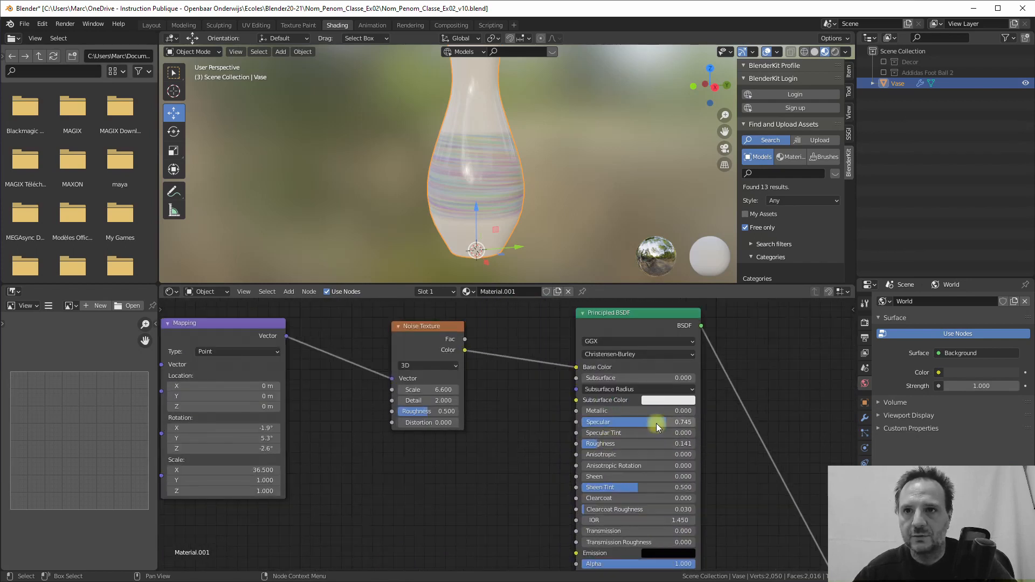
left_click_drag(658, 423, 675, 443)
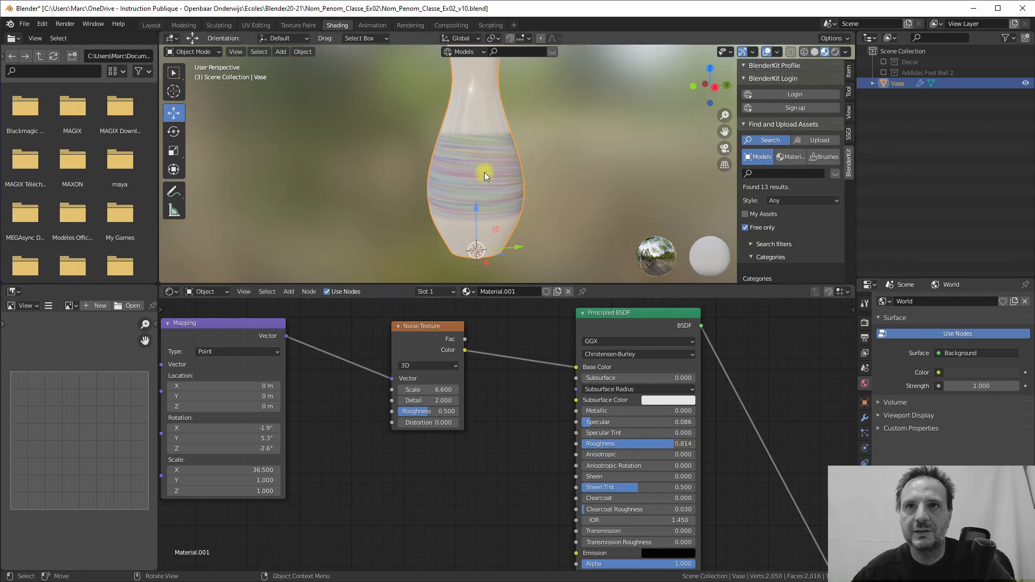
scroll(484, 173, "up", 4)
scroll(479, 180, "down", 3)
middle_click_drag(471, 146, 423, 61)
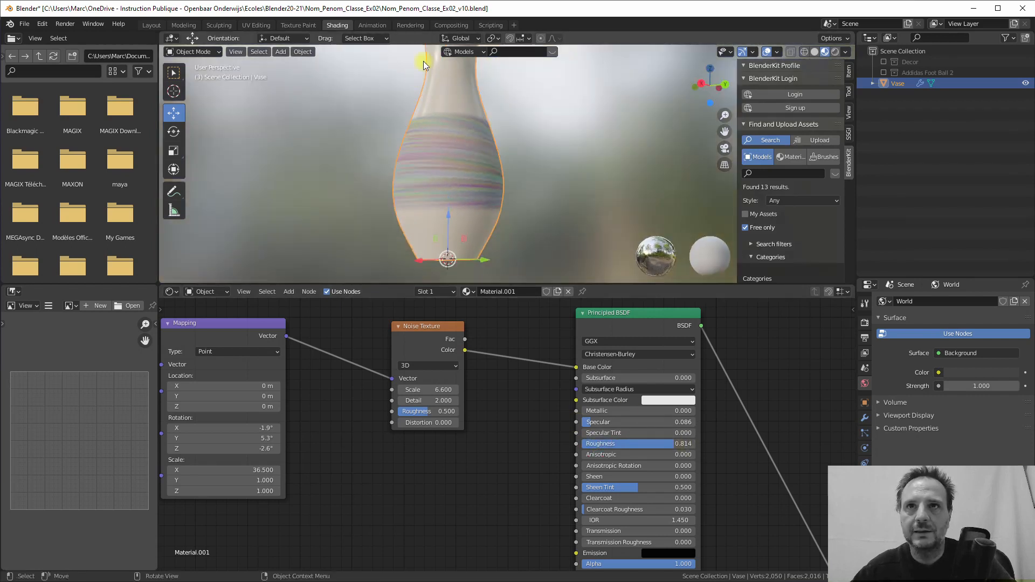
middle_click_drag(438, 155, 512, 138)
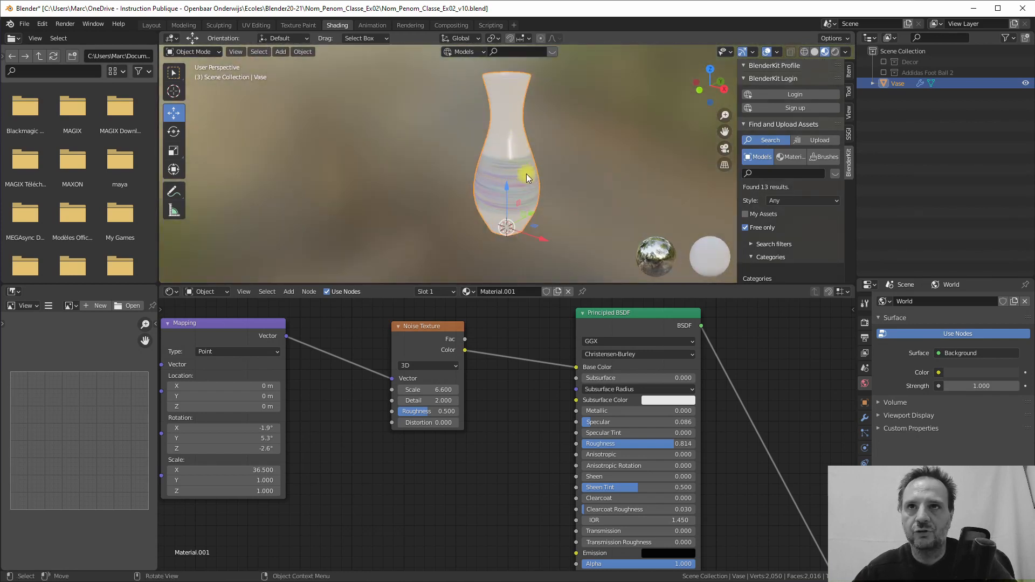
middle_click_drag(526, 174, 513, 180)
- Change the base color of the cream exterior Principled BSDF to a light violet
scroll(668, 459, "down", 5)
middle_click_drag(652, 469, 622, 365)
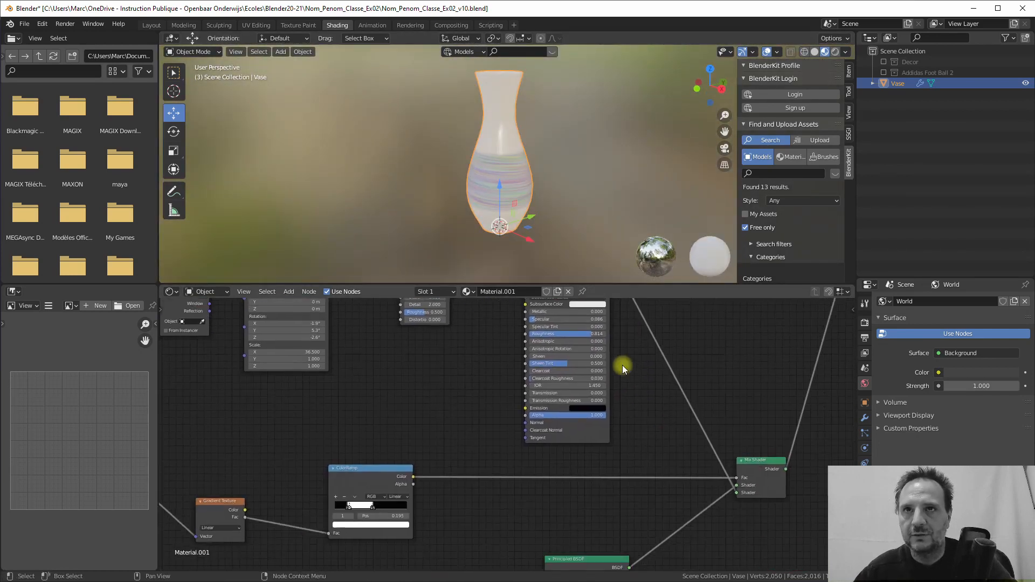
middle_click_drag(612, 408, 587, 394)
left_click(594, 524)
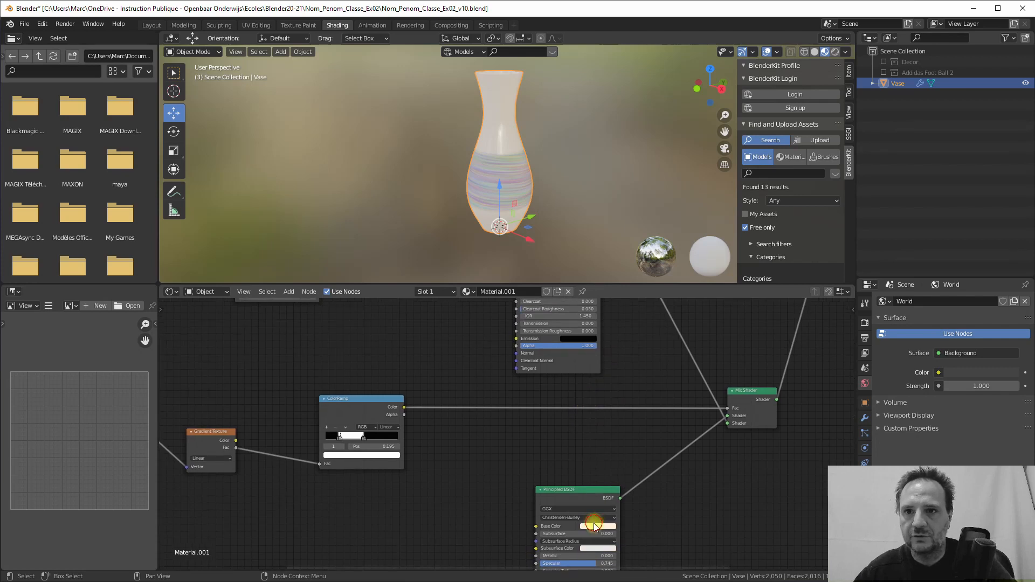
left_click(600, 448)
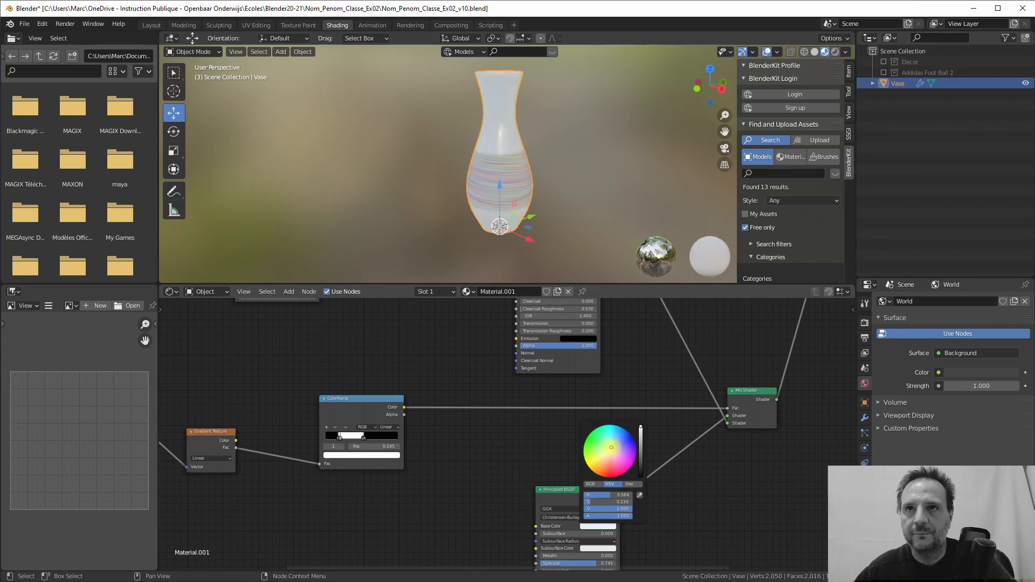
left_click(620, 442)
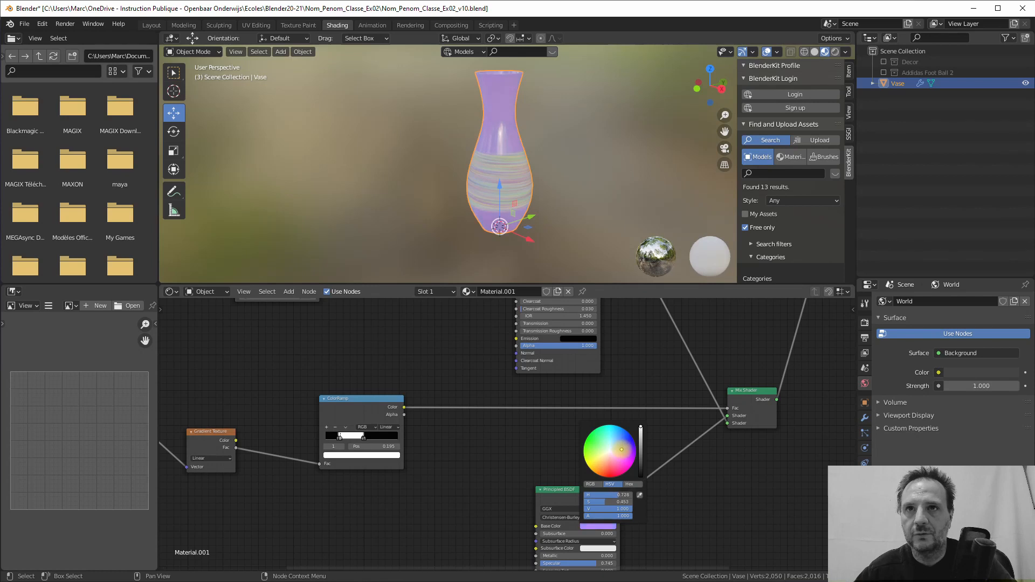
left_click_drag(622, 450, 631, 445)
middle_click_drag(526, 154, 477, 157)
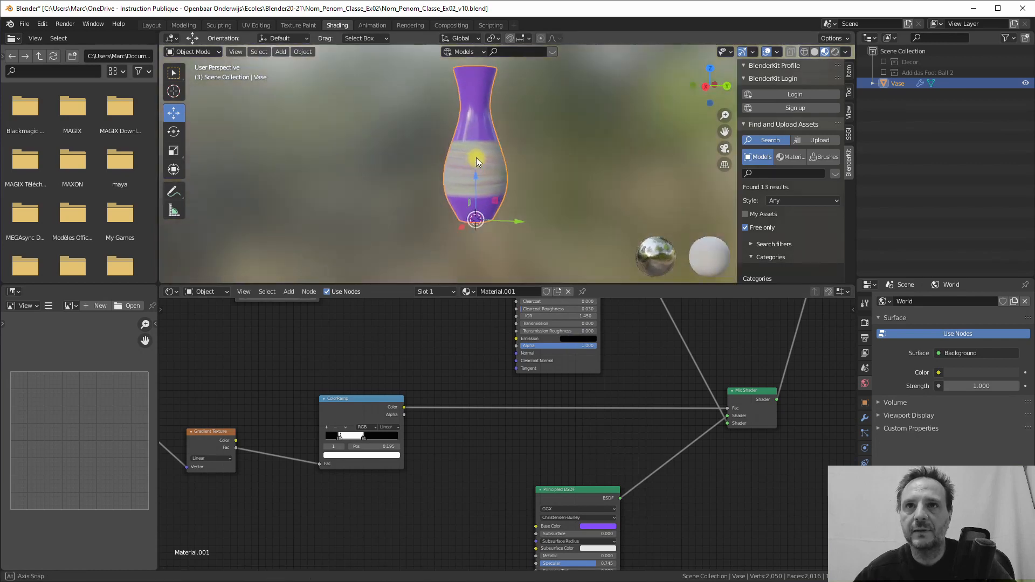
scroll(464, 180, "up", 5)
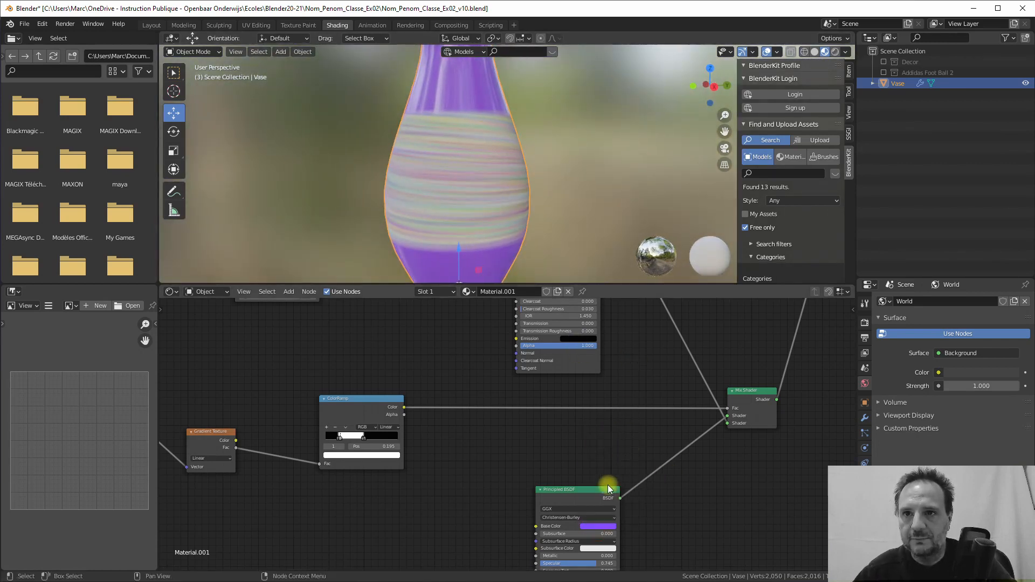
left_click(598, 526)
left_click_drag(627, 449, 624, 447)
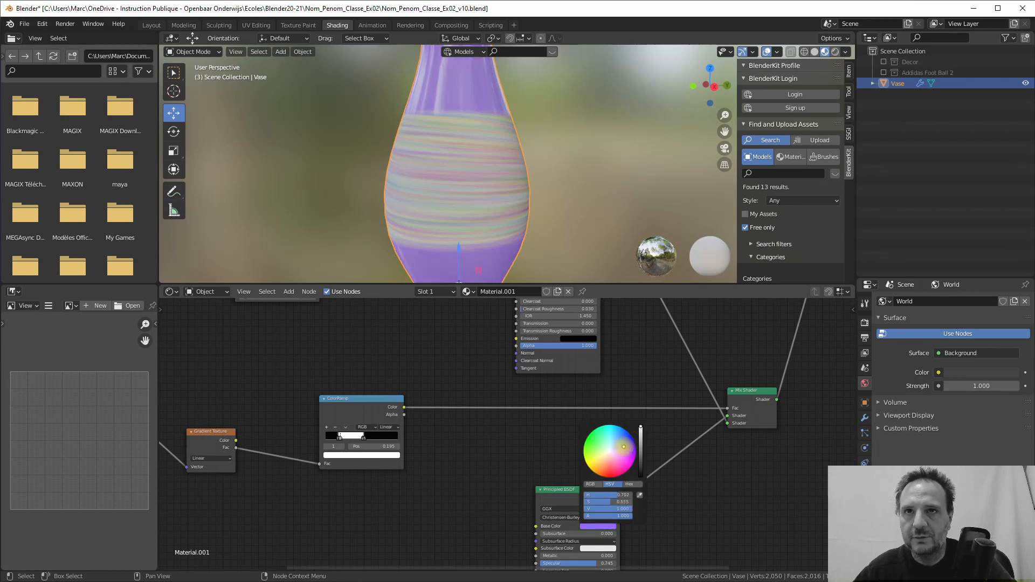
- Examine the contrast between the violet exterior and the striped band from different angles and distances
scroll(527, 189, "down", 3)
middle_click_drag(526, 188, 566, 174)
scroll(538, 189, "down", 3)
scroll(493, 186, "up", 4)
scroll(495, 166, "down", 2)
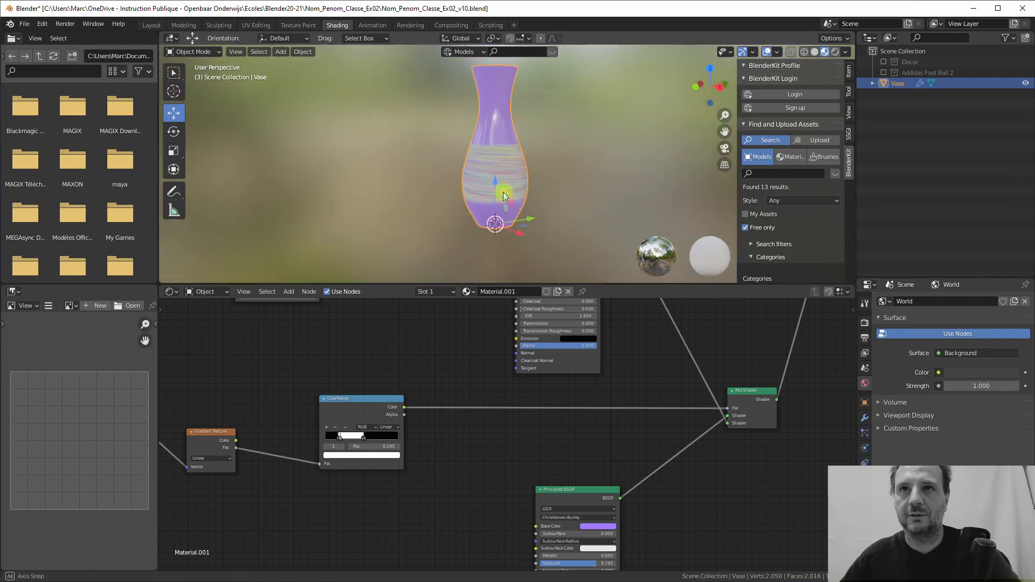
middle_click_drag(503, 192, 515, 226)
scroll(466, 179, "up", 3)
scroll(512, 222, "down", 2)
scroll(509, 218, "up", 2)
scroll(512, 219, "down", 2)
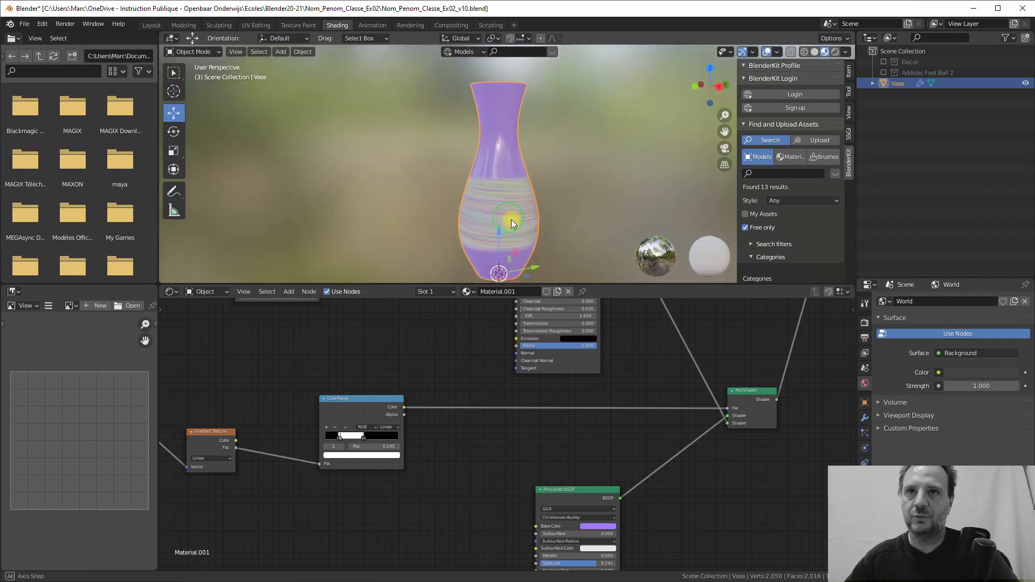
- Rearrange the uppermost Principled BSDF and the Image Texture node near the last Mix Shader to clear space in the node tree
scroll(554, 384, "down", 2)
scroll(554, 383, "down", 3)
middle_click_drag(555, 383, 519, 435)
left_click_drag(543, 315, 502, 555)
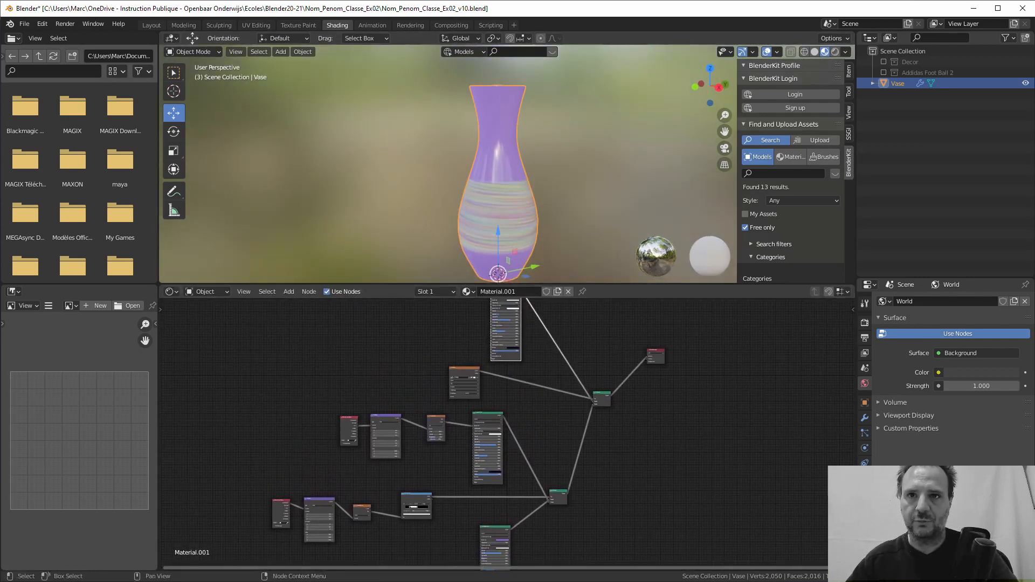
left_click_drag(469, 369, 541, 386)
middle_click_drag(513, 332, 509, 388)
left_click_drag(496, 343, 534, 305)
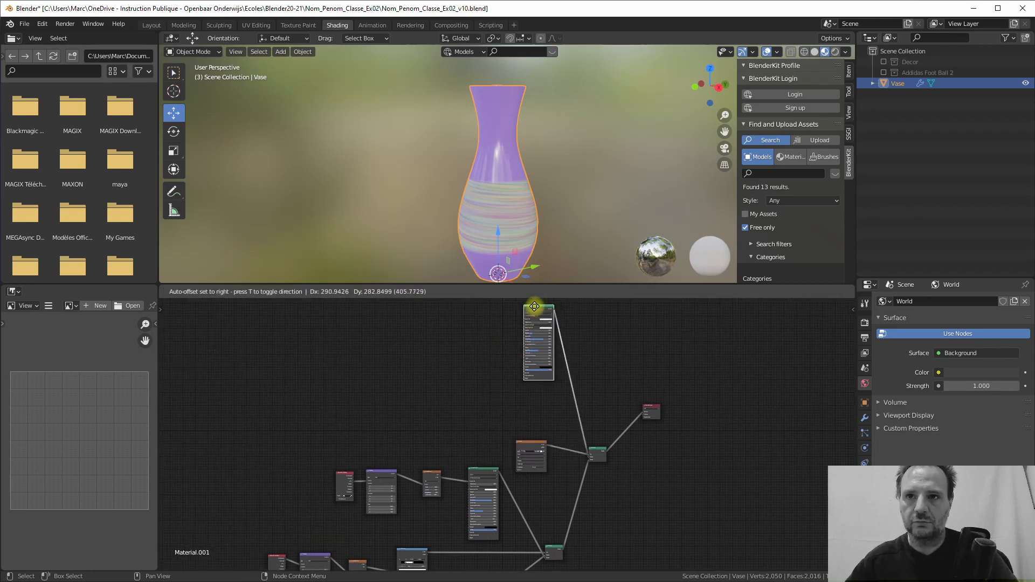
left_click_drag(533, 440, 551, 444)
- Move the Texture Coordinate, Mapping and Noise Texture nodes together away from their Principled BSDF to leave a gap between them
middle_click_drag(548, 455, 625, 337)
scroll(529, 410, "up", 6)
scroll(518, 423, "up", 2)
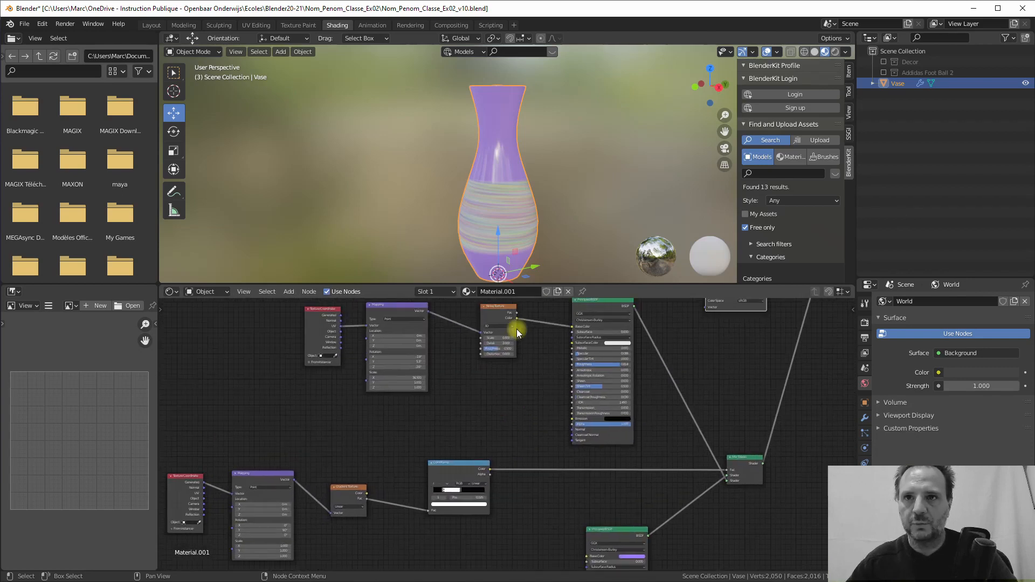
middle_click_drag(470, 377, 537, 417)
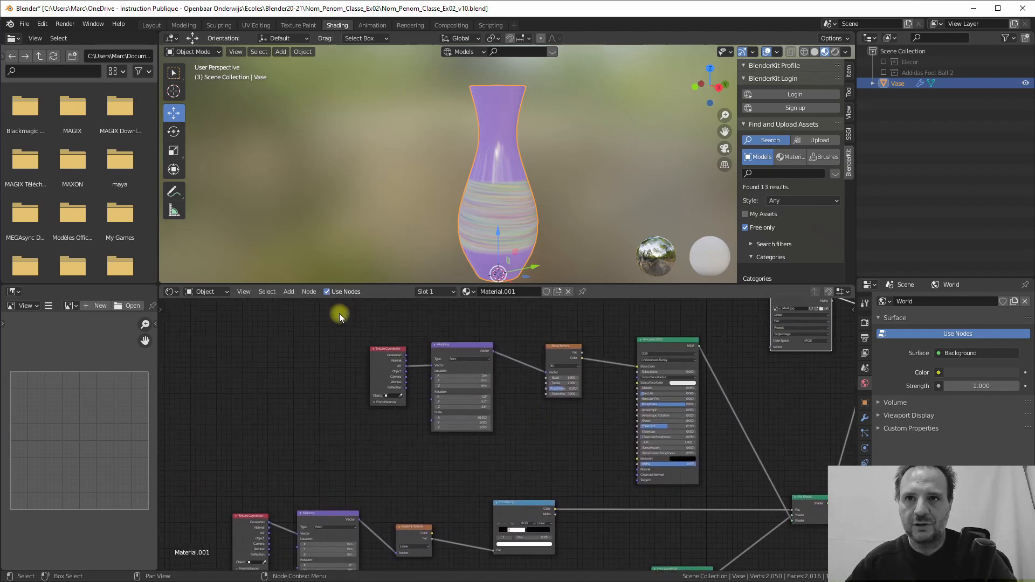
left_click_drag(338, 316, 597, 451)
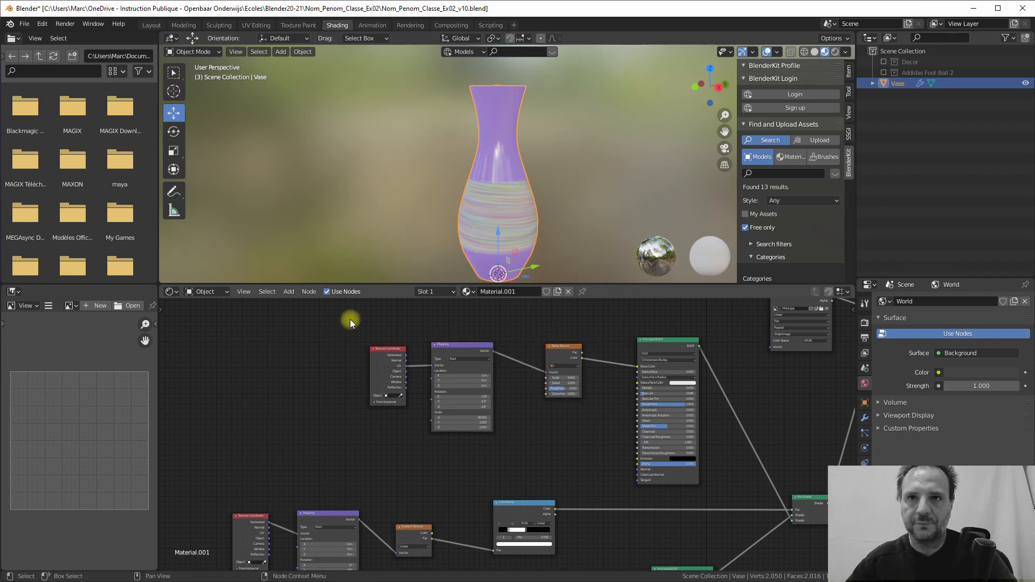
left_click_drag(338, 316, 634, 458)
left_click_drag(561, 352, 423, 334)
middle_click_drag(472, 354, 437, 357)
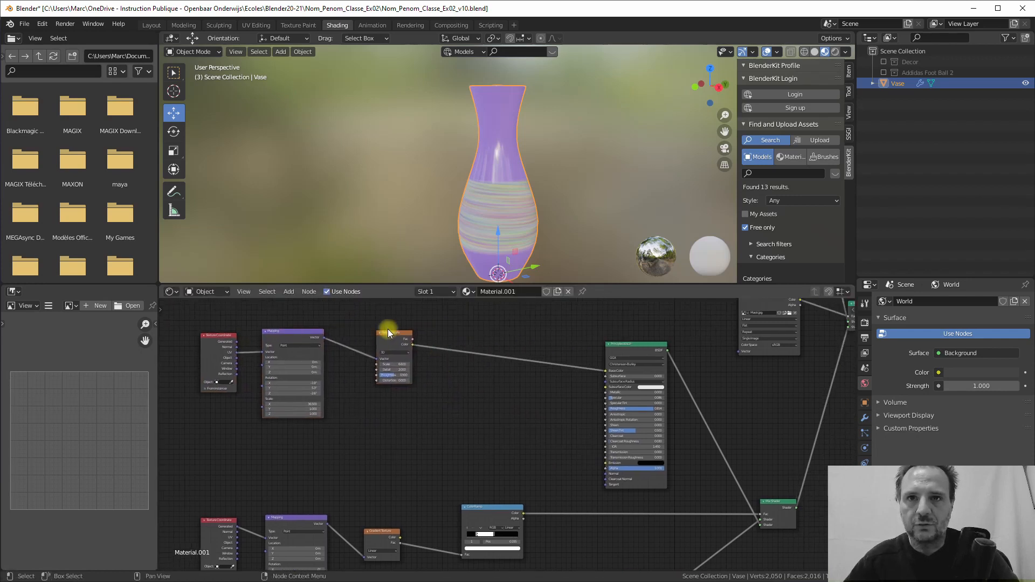
- Place the upper Noise Texture node closer to its Mapping node in the node tree
left_click(387, 328)
scroll(467, 228, "up", 3)
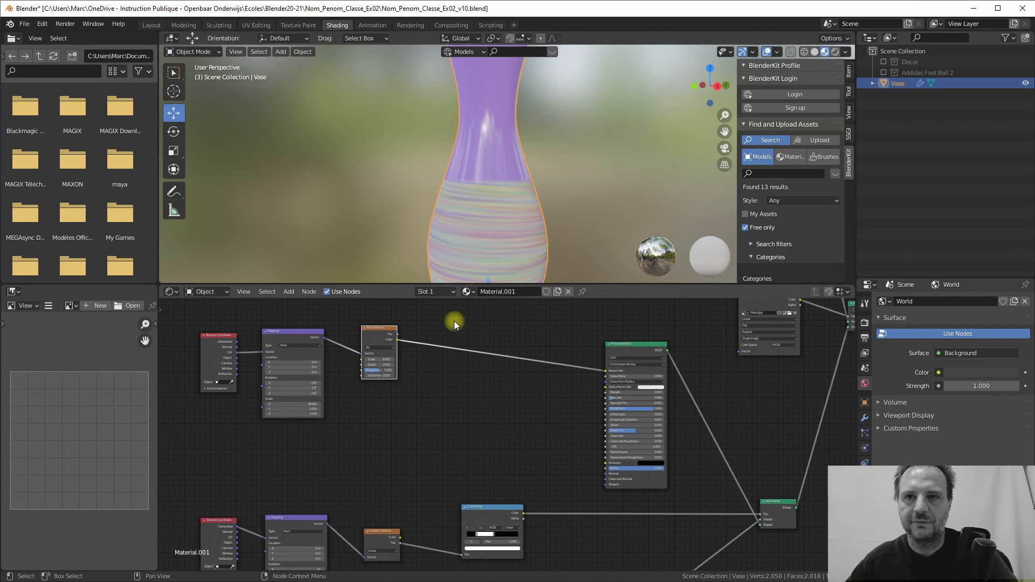
scroll(454, 321, "down", 1)
scroll(465, 208, "down", 1)
middle_click_drag(457, 395, 413, 391, "shift")
scroll(417, 382, "up", 1)
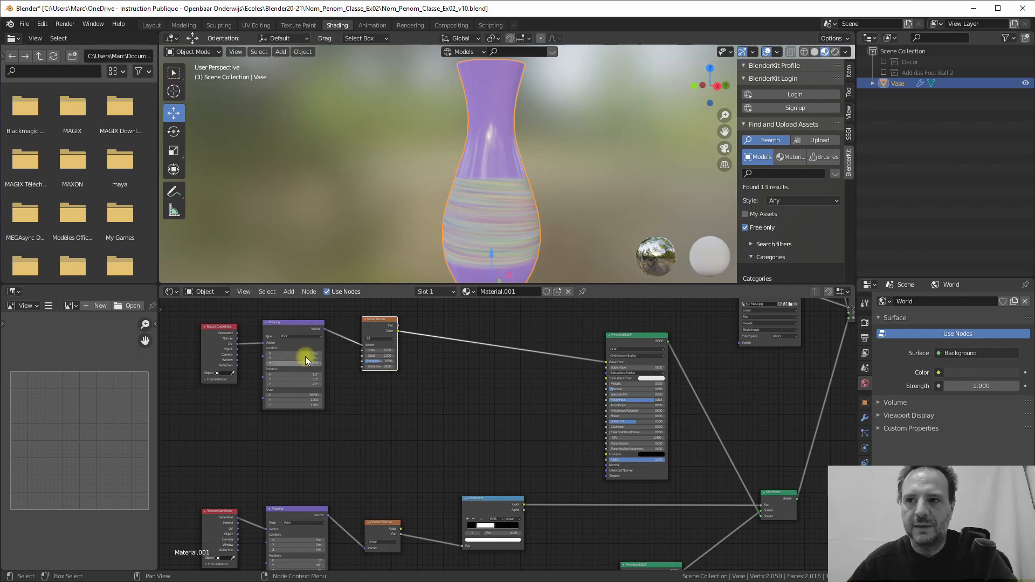
left_click(342, 353)
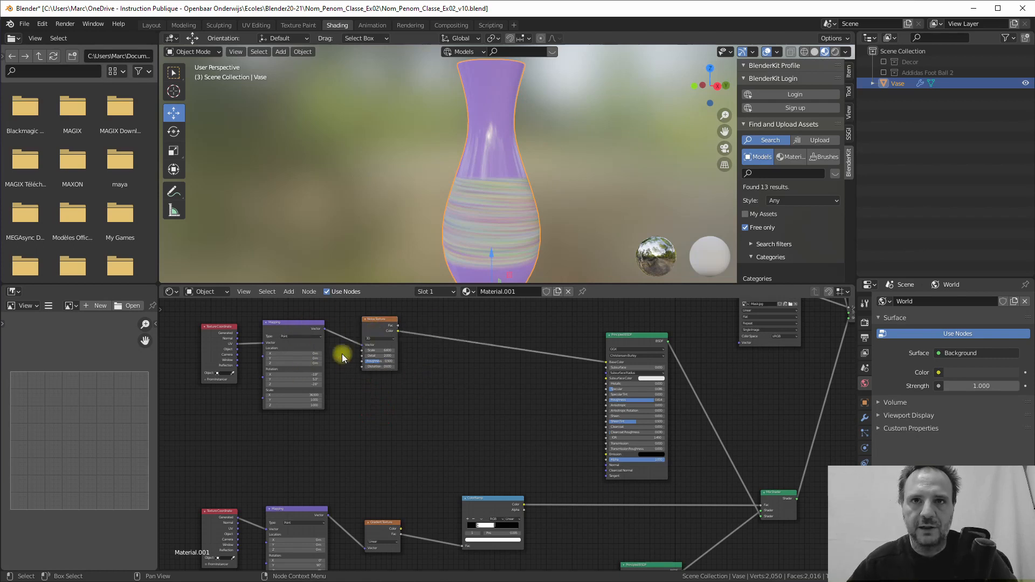
- Add an RGB to BW node below the Noise Texture and feed it the noise's Color output
left_click(289, 292)
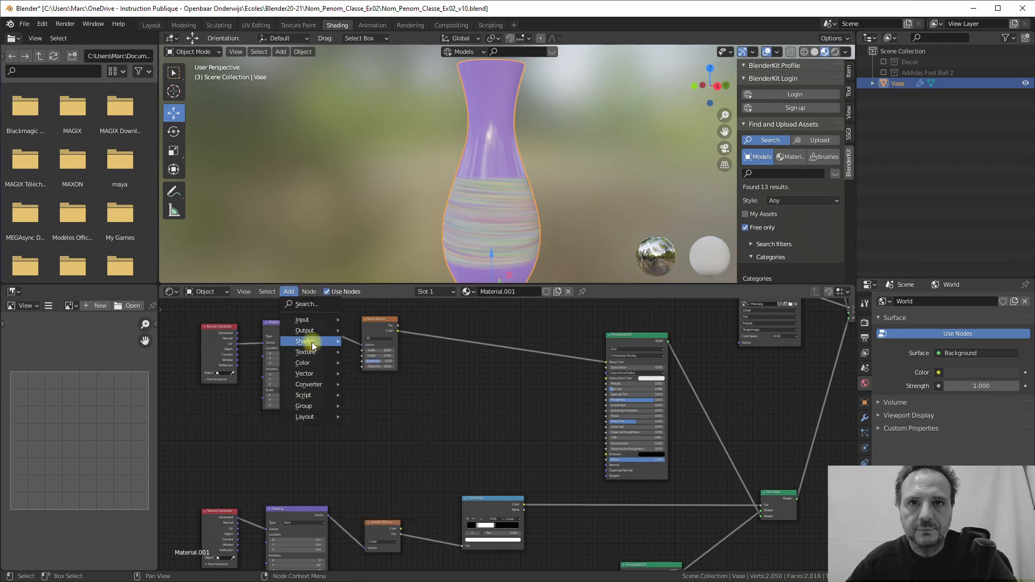
mouse_move(309, 341)
mouse_move(308, 384)
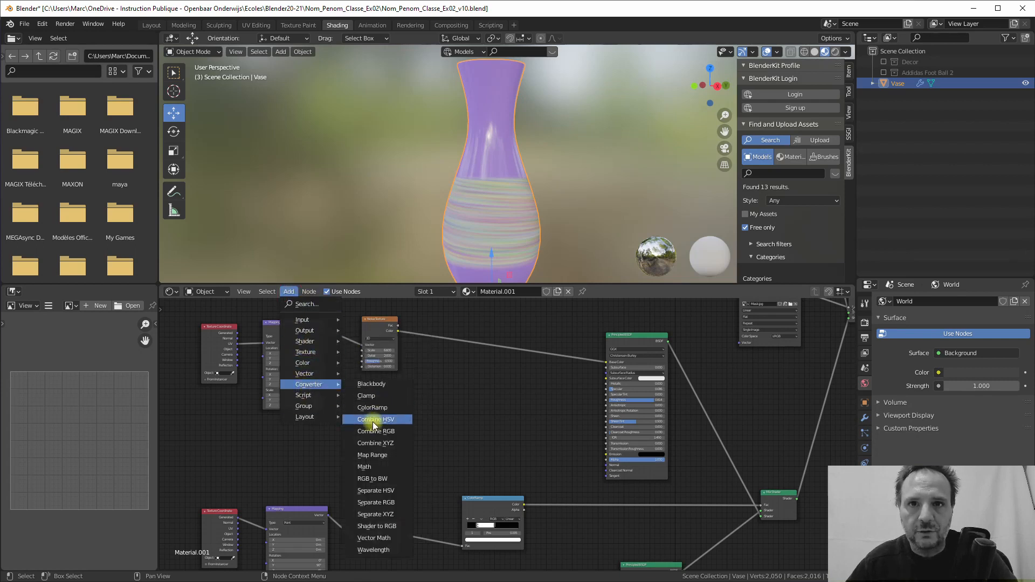
left_click(370, 479)
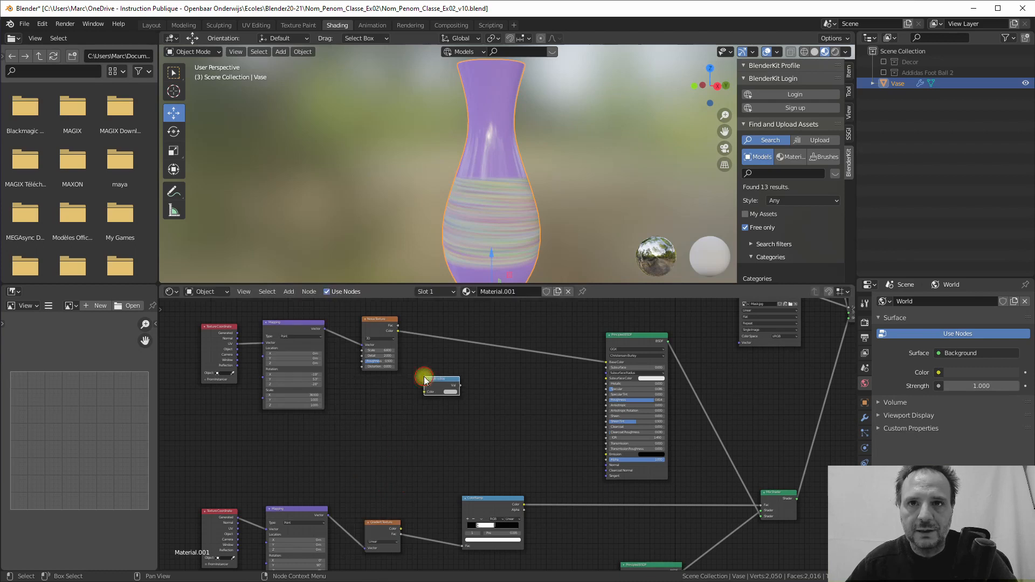
left_click_drag(397, 330, 426, 395)
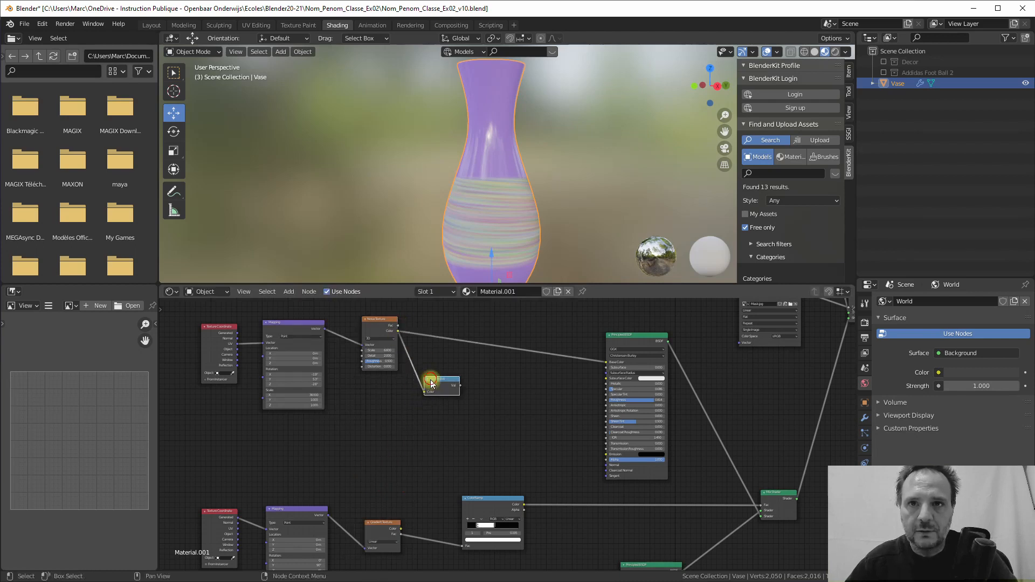
- Add a Bright Contrast node beside RGB to BW and connect the Val output to its Color input
left_click(290, 297)
mouse_move(307, 360)
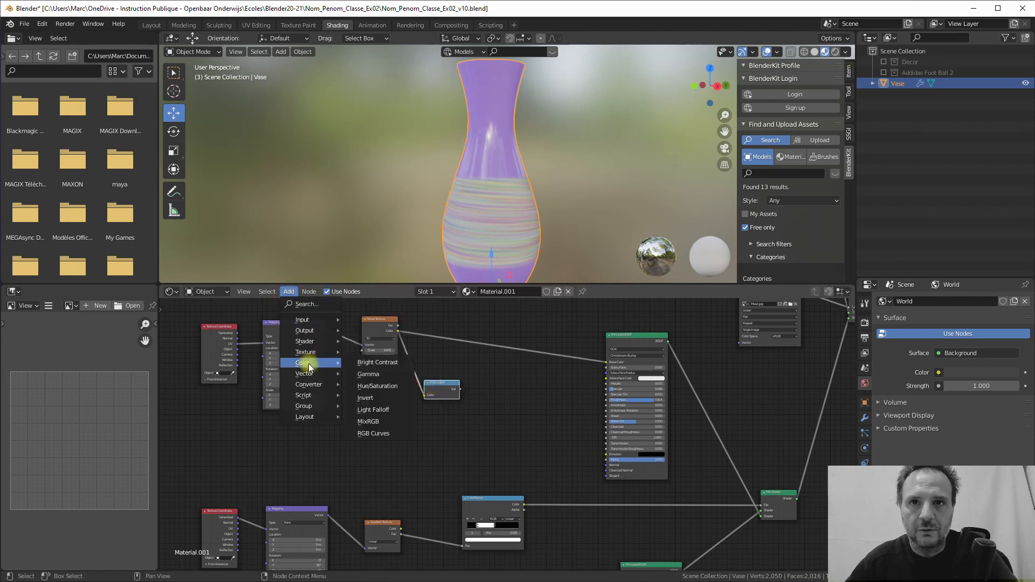
left_click(371, 362)
left_click(488, 394)
scroll(467, 405, "up", 3)
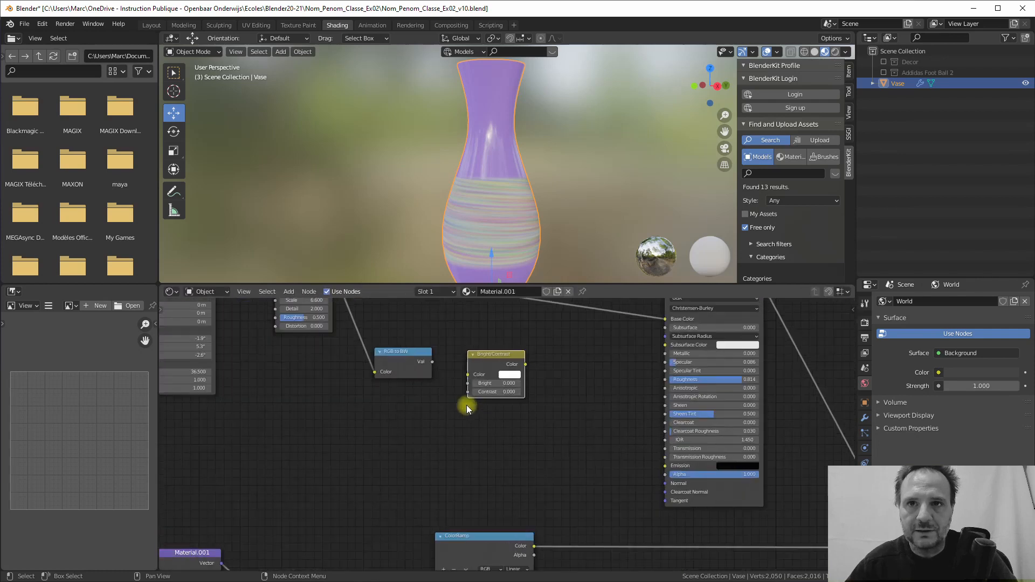
left_click_drag(426, 356, 459, 376)
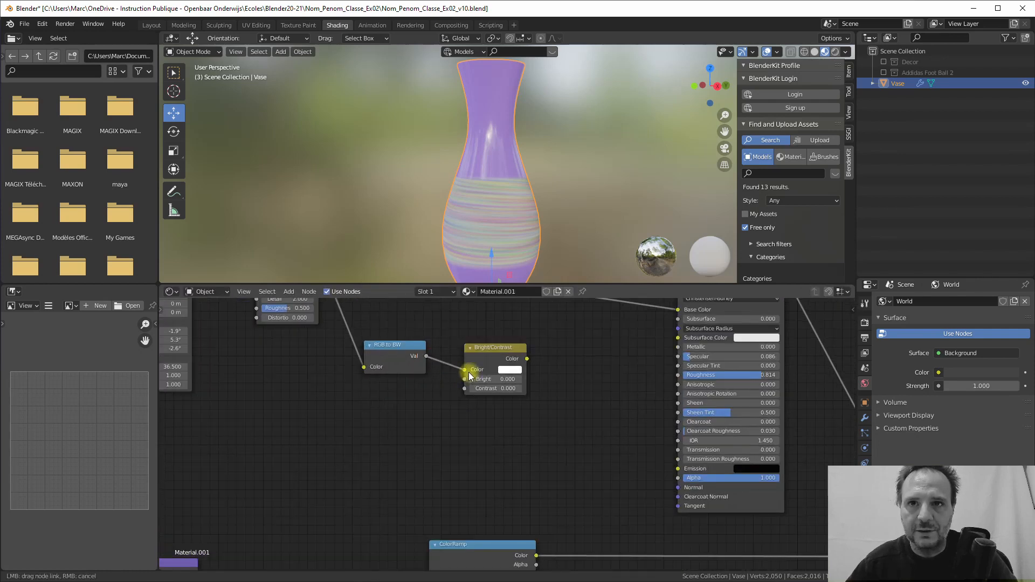
- Set the Bright/Contrast node's contrast to 3.200 and preview its output directly on the vase
left_click_drag(469, 376, 505, 388)
middle_click_drag(521, 378, 412, 422)
scroll(413, 422, "down", 3)
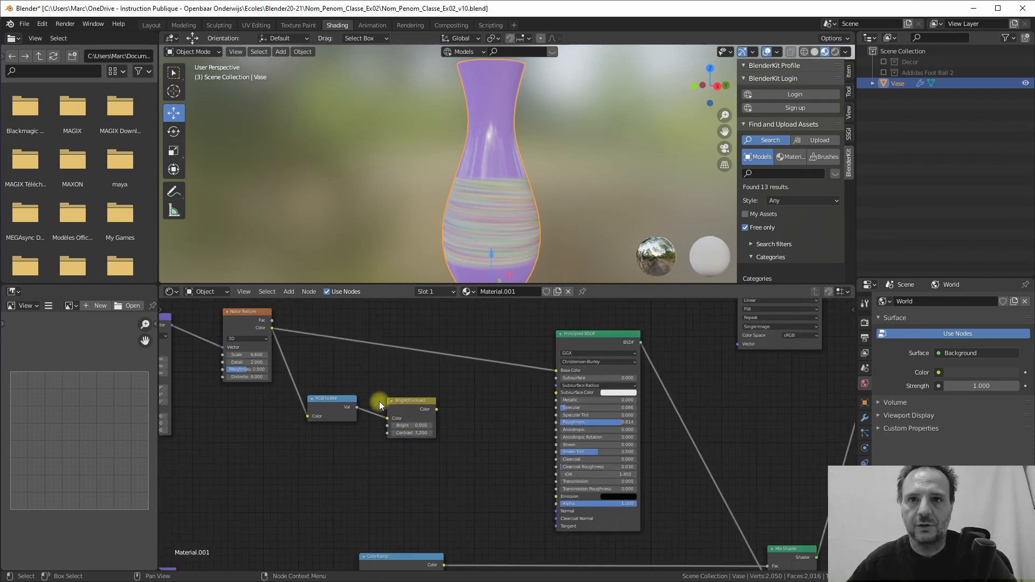
left_click(408, 402)
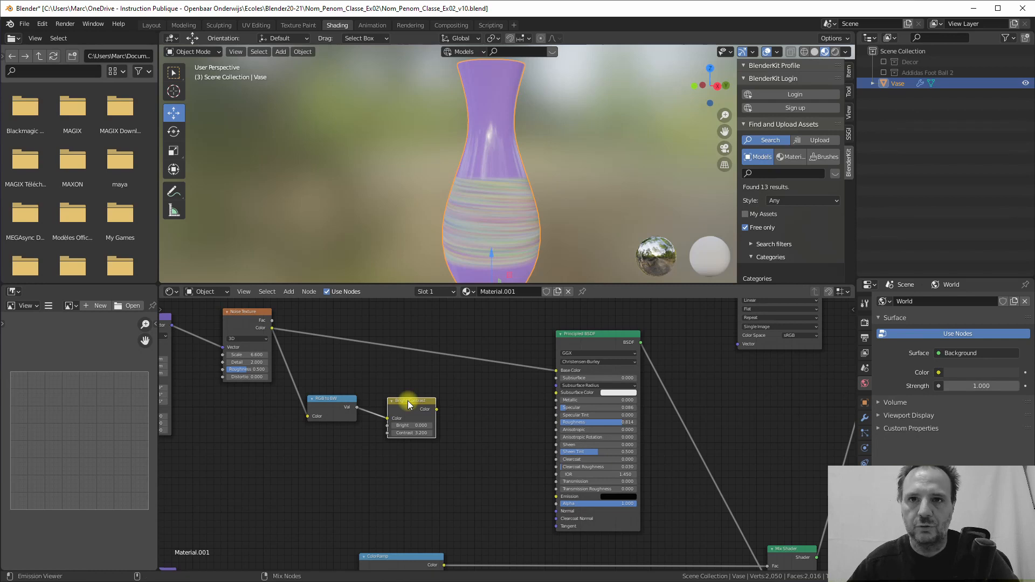
left_click(408, 400, "ctrl+shift")
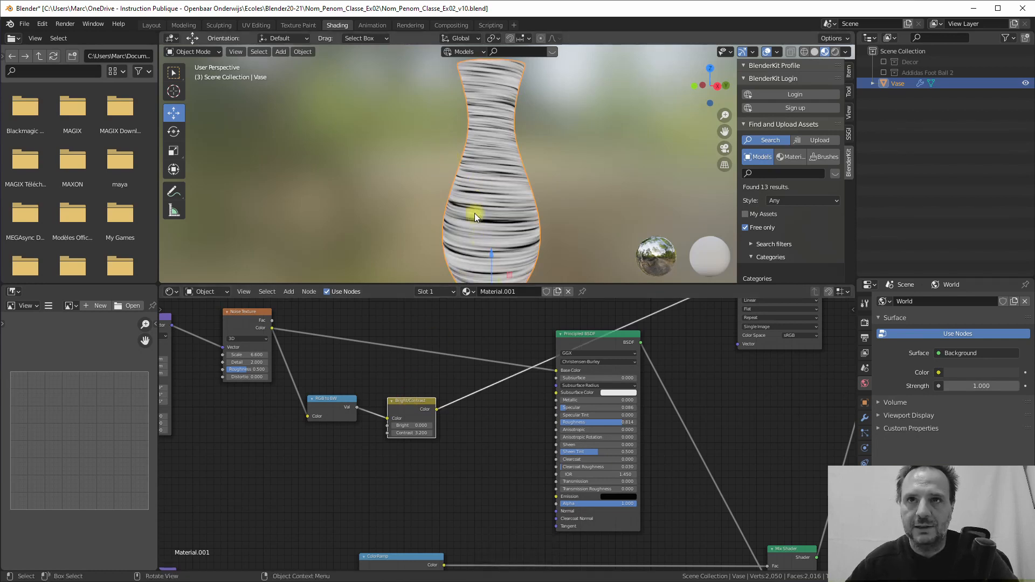
- Move the ColorRamp nearer to the Gradient Texture and tidy the RGB to BW and Bright/Contrast nodes under the Noise Texture
scroll(486, 332, "down", 2)
middle_click_drag(463, 565, 481, 531)
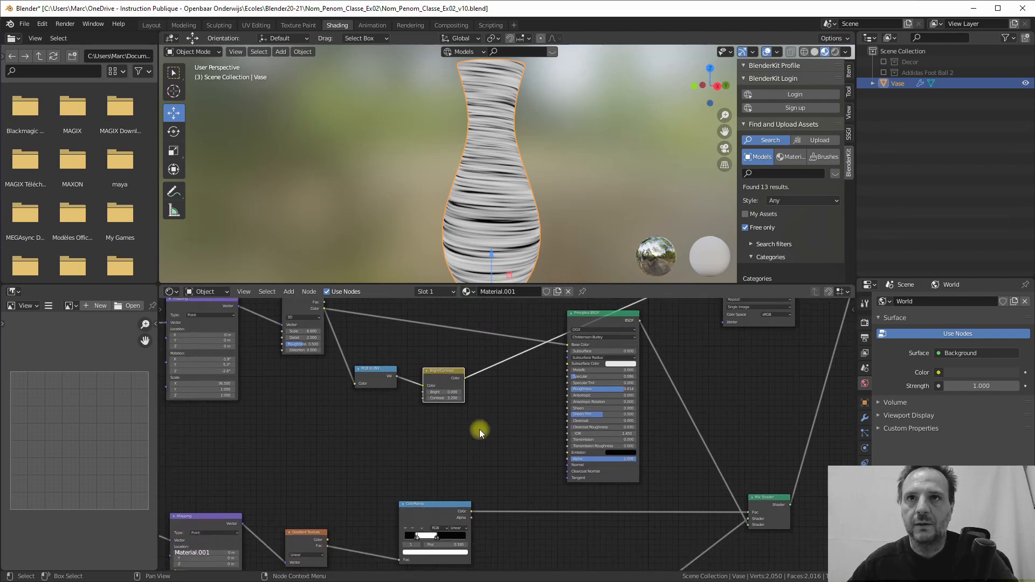
scroll(485, 420, "down", 3)
middle_click_drag(472, 434, 488, 395)
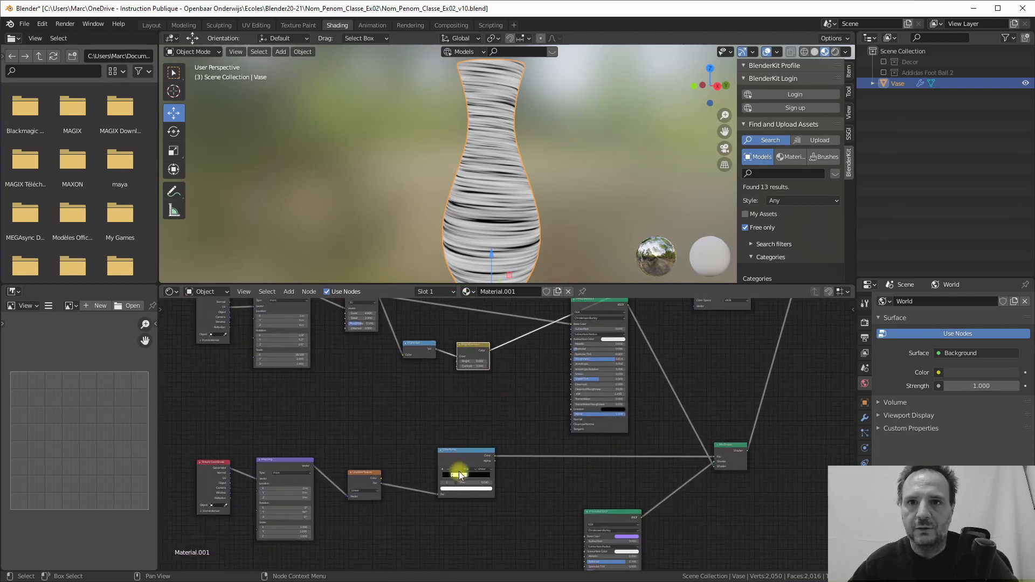
left_click_drag(462, 464, 450, 450)
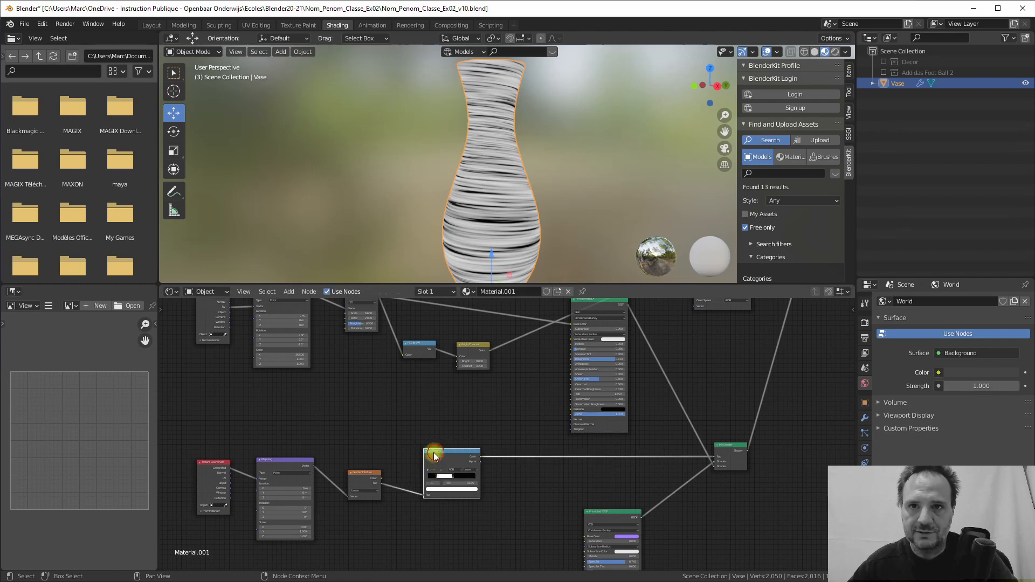
scroll(435, 456, "up", 2)
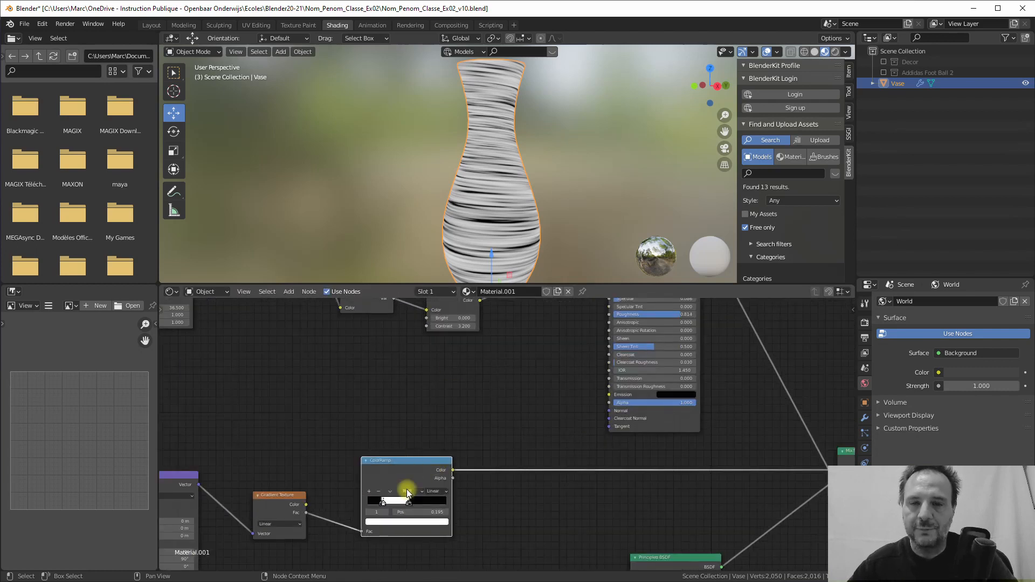
middle_click_drag(464, 402, 556, 489)
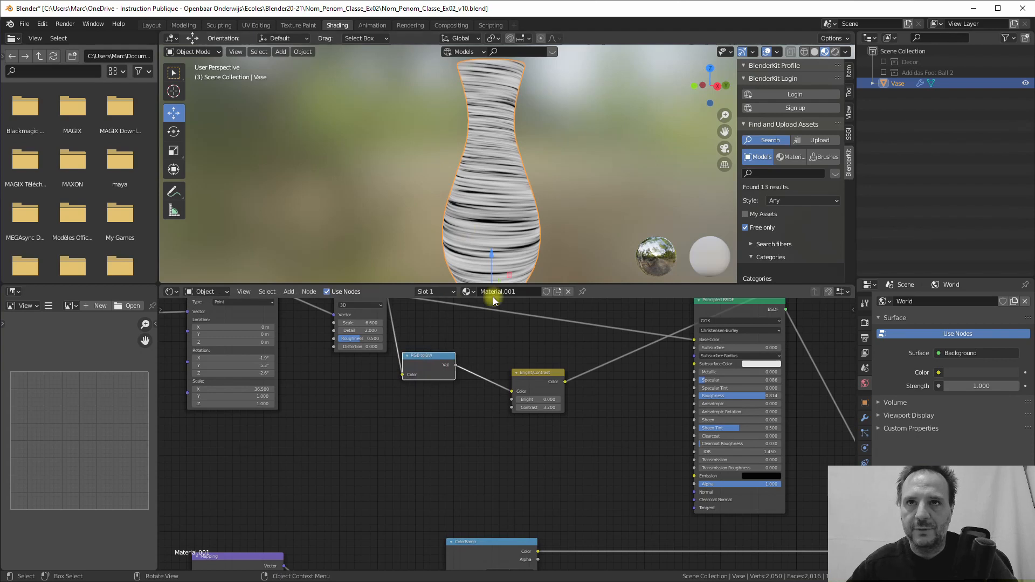
left_click_drag(527, 371, 494, 363)
scroll(504, 360, "down", 1)
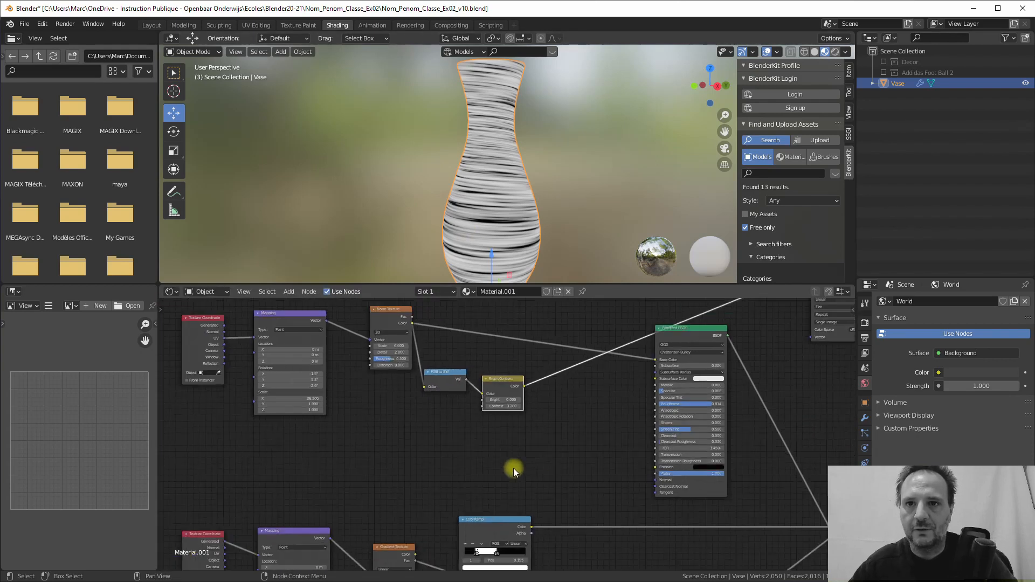
- Add a MixRGB node between Bright/Contrast and the ColorRamp and set its blend mode to Multiply
middle_click_drag(514, 472, 474, 455)
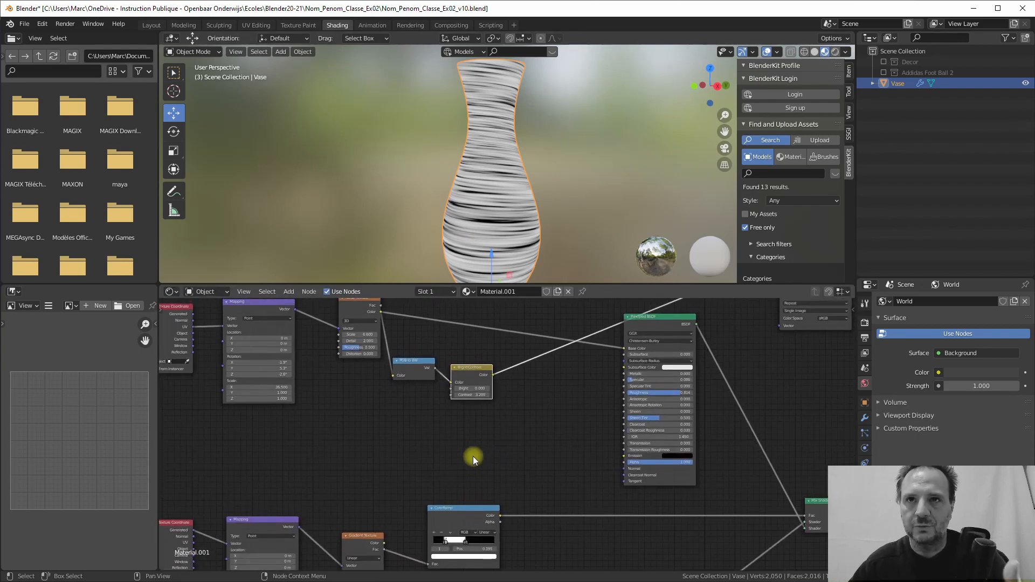
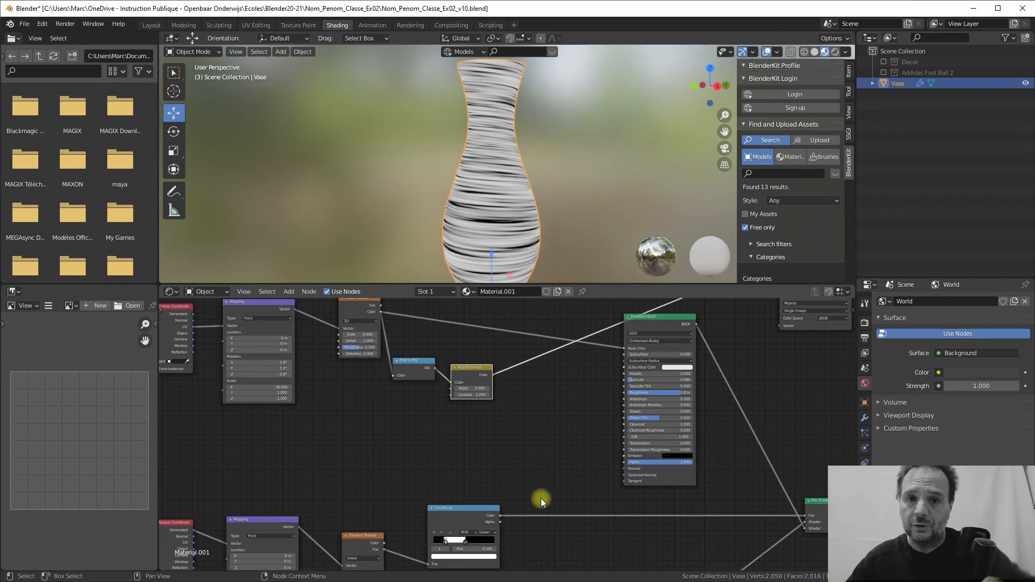
scroll(497, 432, "up", 1)
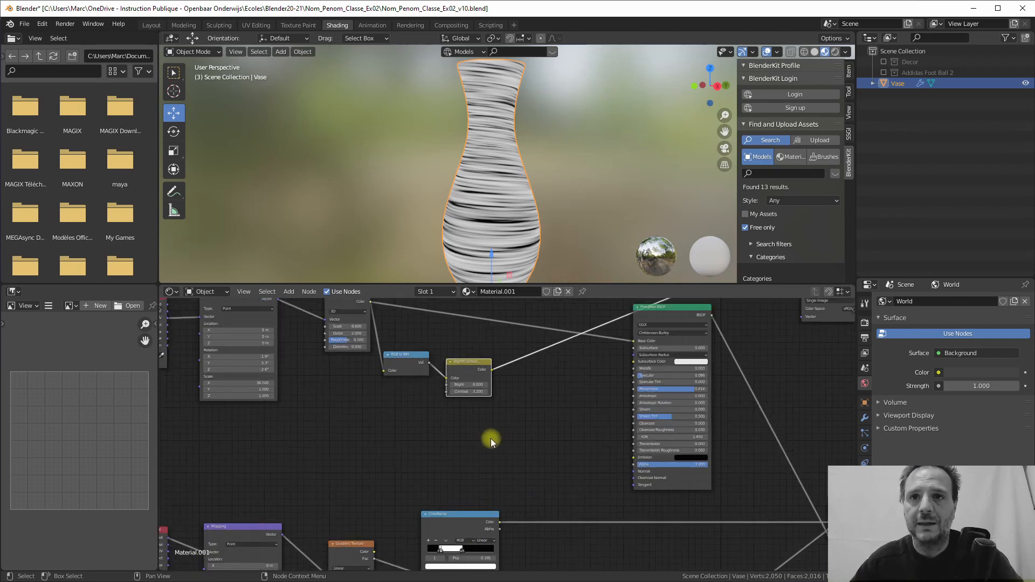
middle_click_drag(490, 438, 522, 420)
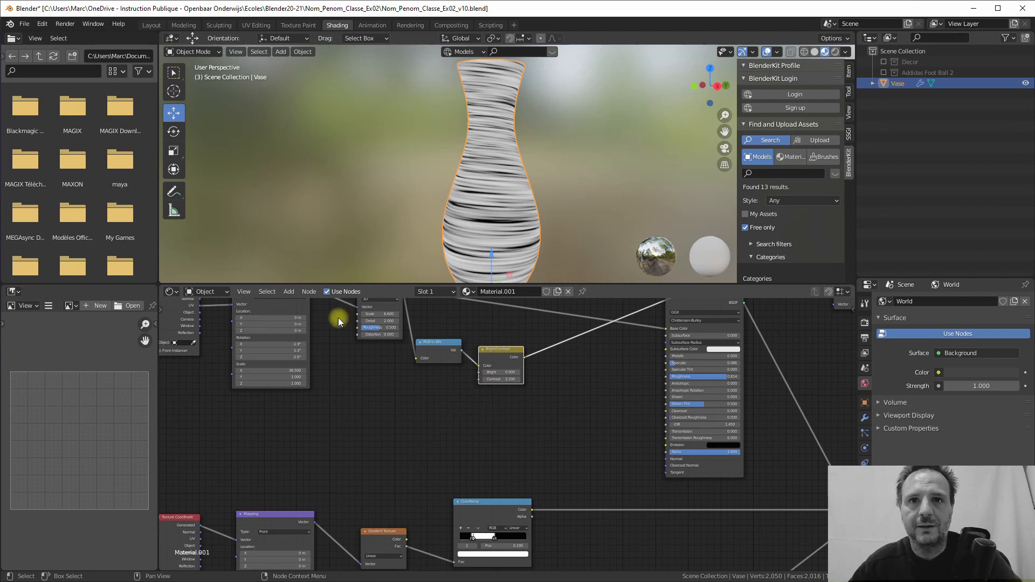
left_click(289, 291)
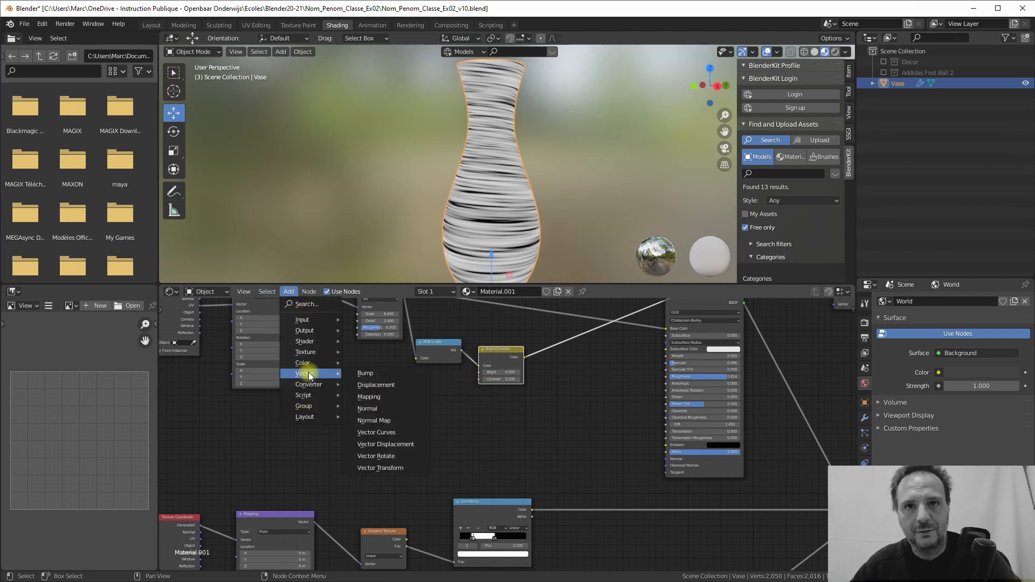
mouse_move(308, 367)
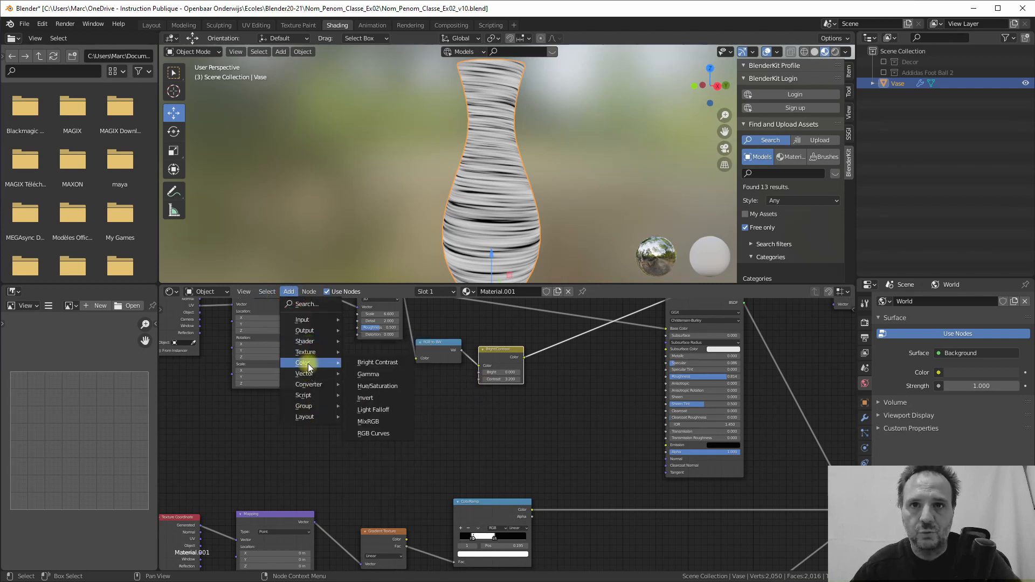
left_click(359, 412)
left_click(534, 400)
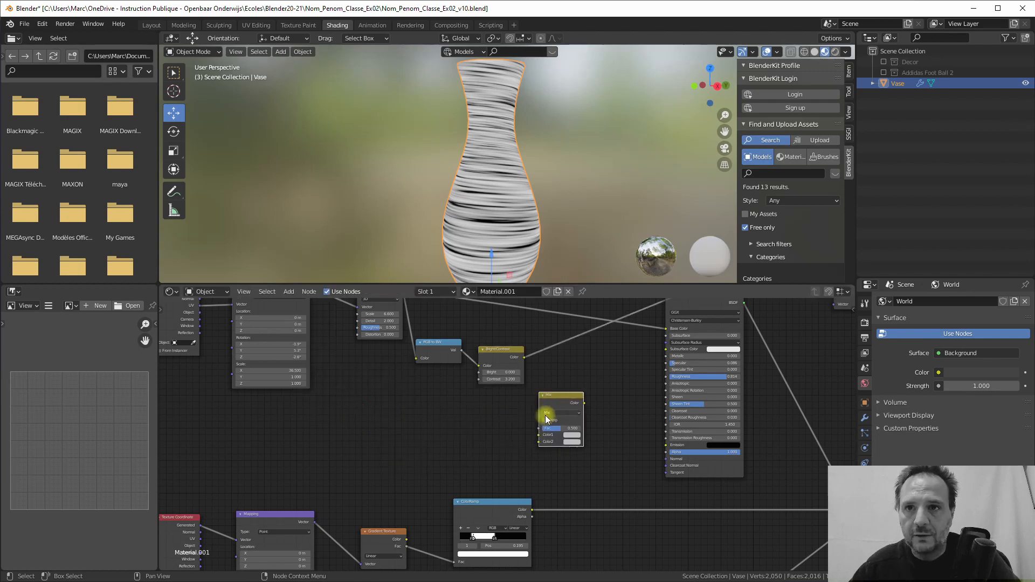
scroll(539, 410, "up", 2)
left_click(572, 407)
left_click(566, 376)
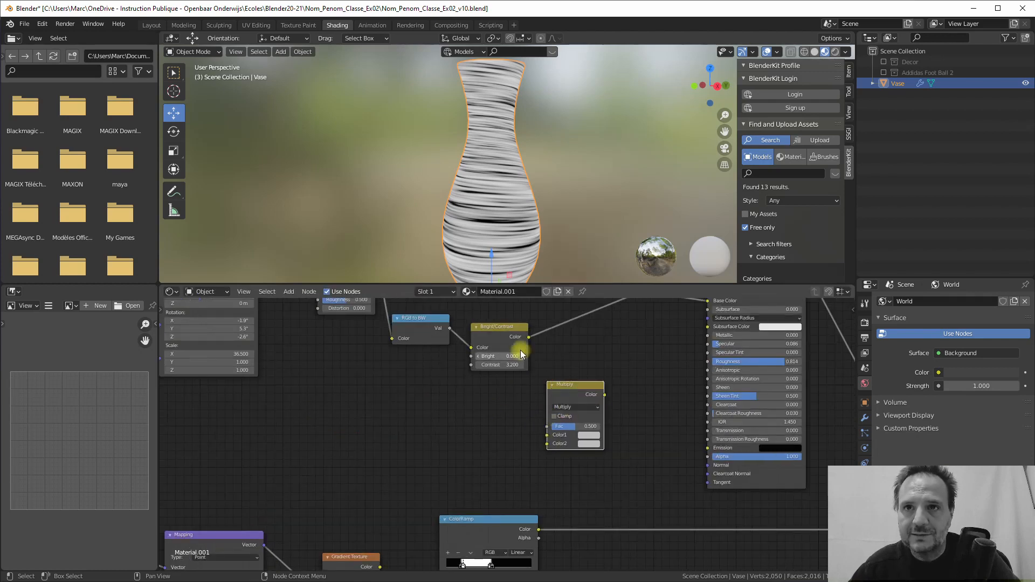
- Connect Bright/Contrast to the Multiply node's Color1 and the ColorRamp's Color to Color2, and tidy these nodes
left_click_drag(528, 337, 547, 436)
left_click_drag(538, 529, 546, 446)
middle_click_drag(587, 463, 524, 481)
left_click_drag(516, 403, 516, 399)
left_click(434, 341)
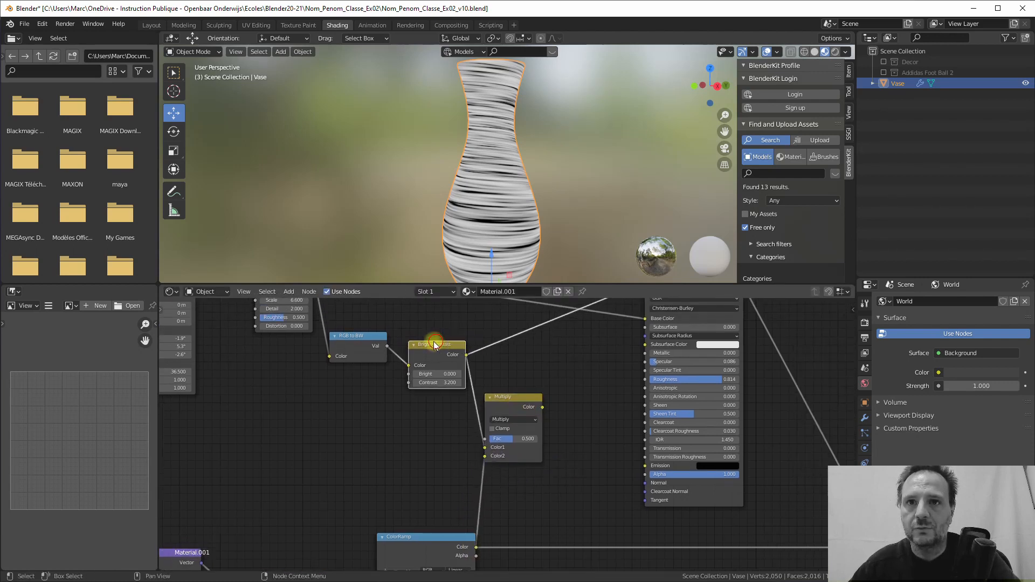
left_click_drag(434, 343, 358, 340)
left_click_drag(506, 404, 497, 394)
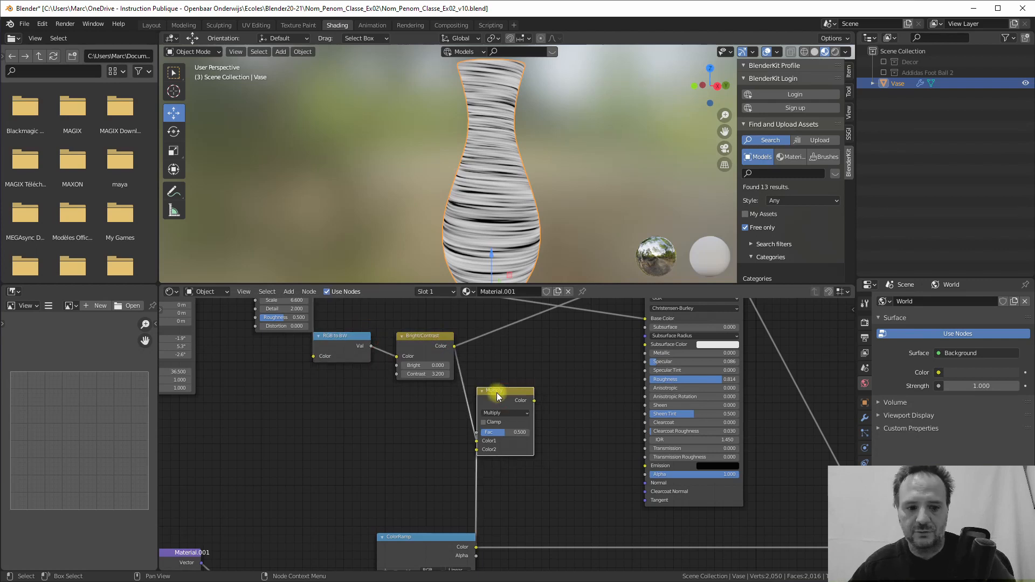
- Preview the Multiply node's output on the vase and set its Fac to 1.000
left_click(496, 392, "ctrl+shift")
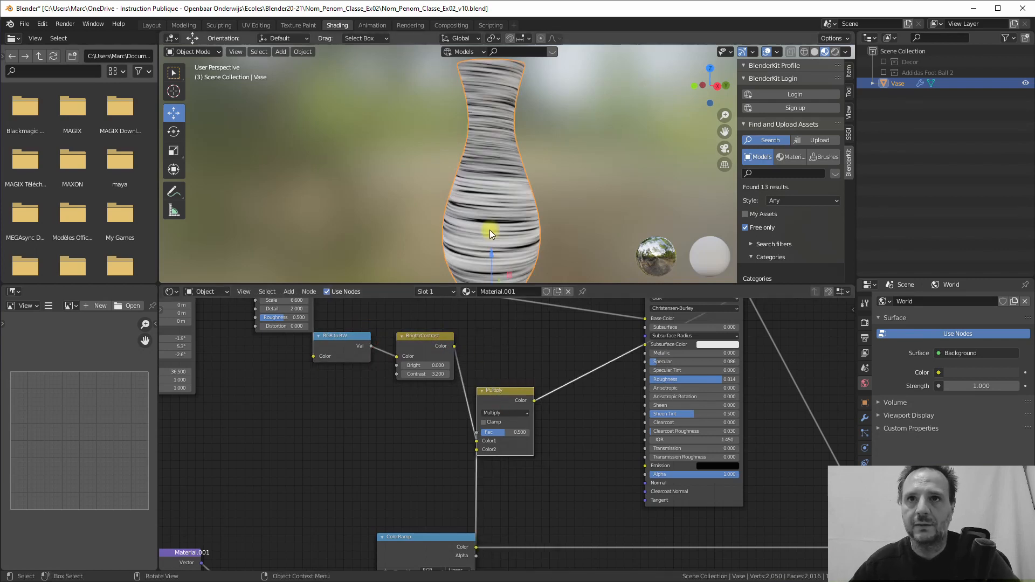
left_click_drag(500, 391, 516, 384)
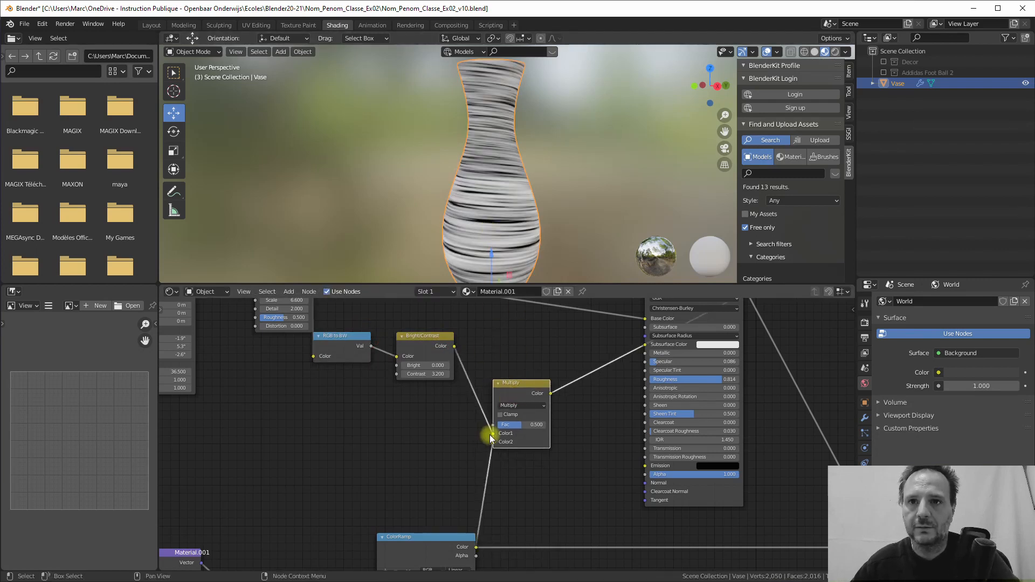
left_click_drag(492, 441, 546, 427)
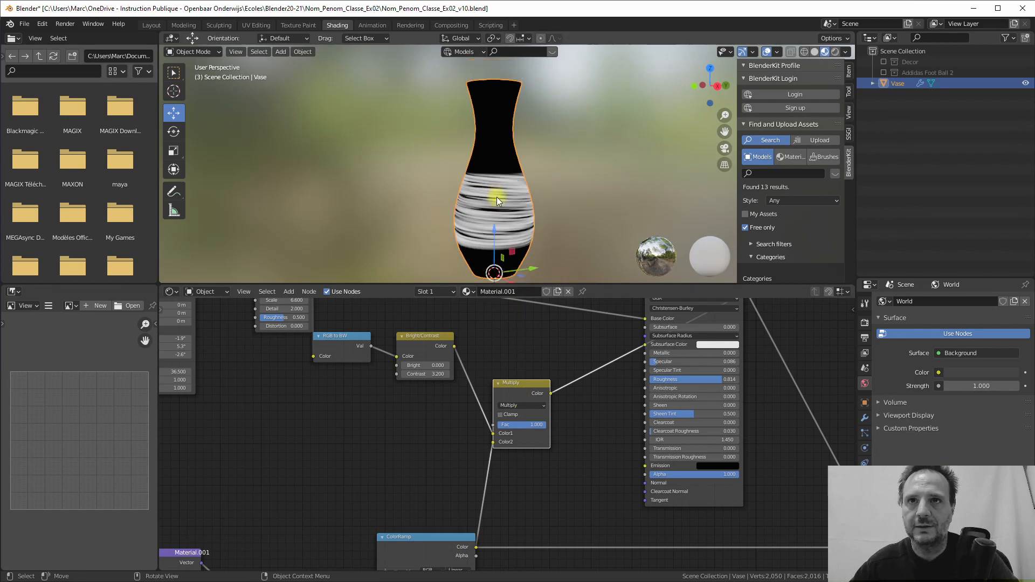
- Set the Bright/Contrast node's contrast to 2.700 and inspect the masked stripes on the vase
mouse_move(496, 214)
middle_mouse_down()
mouse_move(464, 214)
mouse_move(511, 203)
middle_mouse_up()
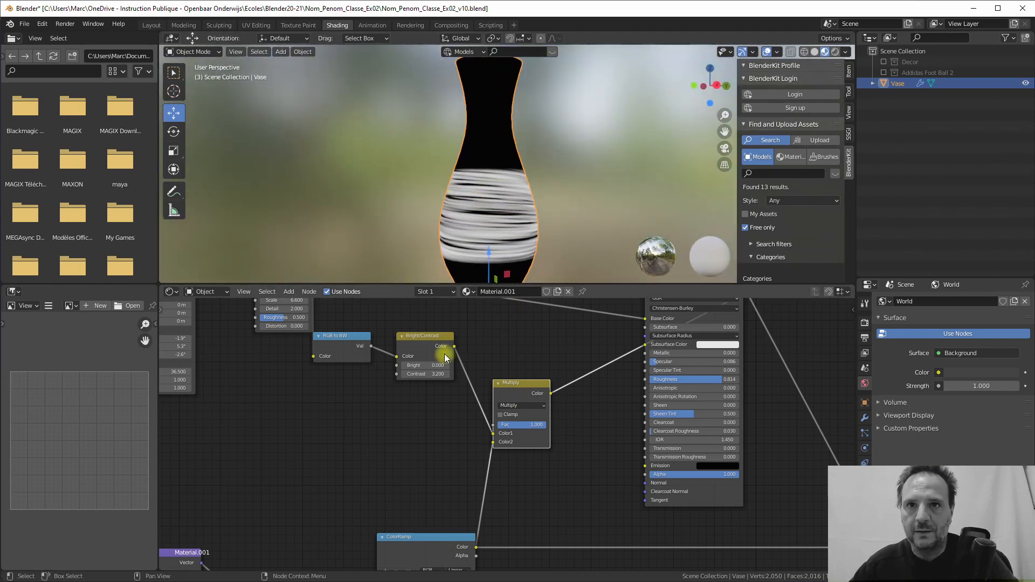
mouse_move(415, 374)
left_mouse_down()
mouse_move(444, 374)
mouse_move(416, 376)
left_mouse_up()
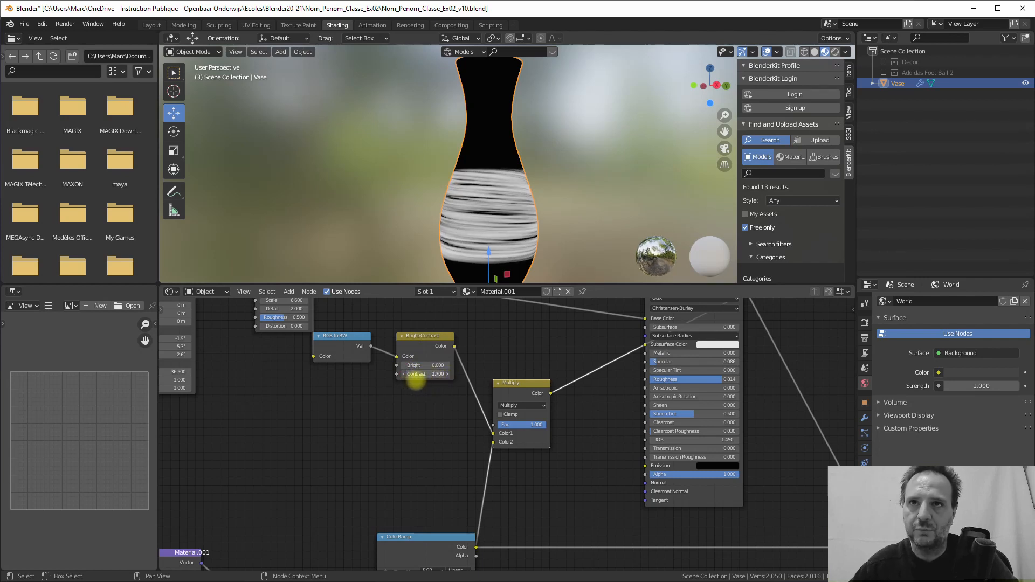
mouse_move(486, 195)
middle_mouse_down()
mouse_move(502, 190)
mouse_move(471, 202)
middle_mouse_up()
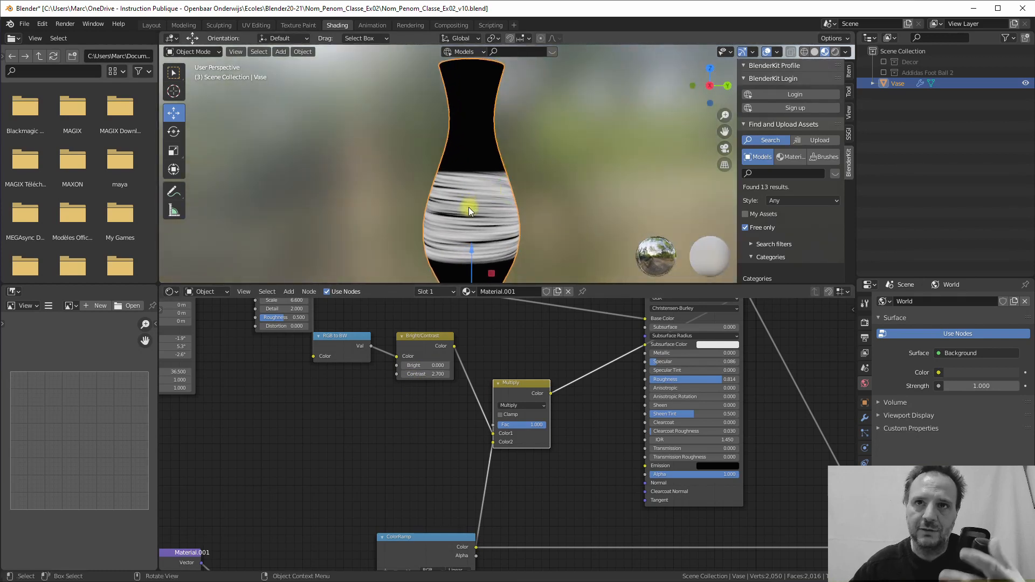
- Make room between the Multiply node and the Principled BSDF and add a Bump node there
scroll(549, 415, "down", 2)
scroll(567, 363, "down", 3)
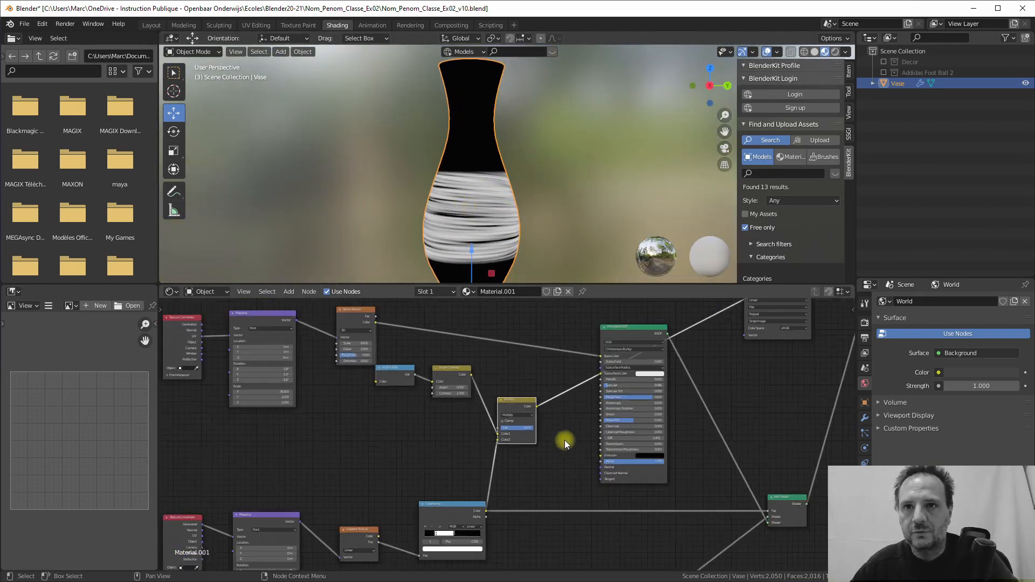
left_click_drag(499, 384, 493, 393)
middle_click_drag(527, 429, 500, 431)
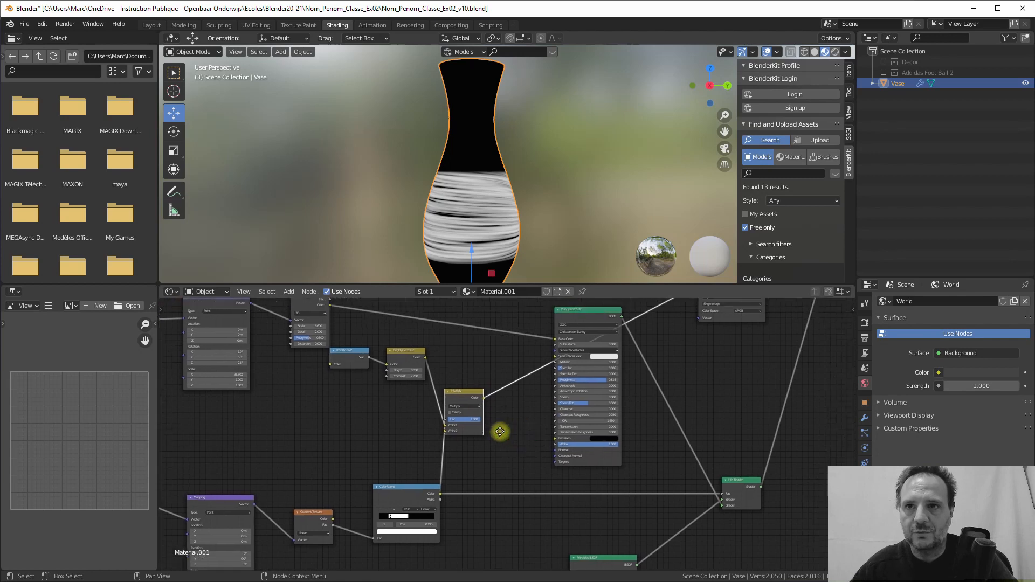
left_click_drag(580, 311, 608, 302)
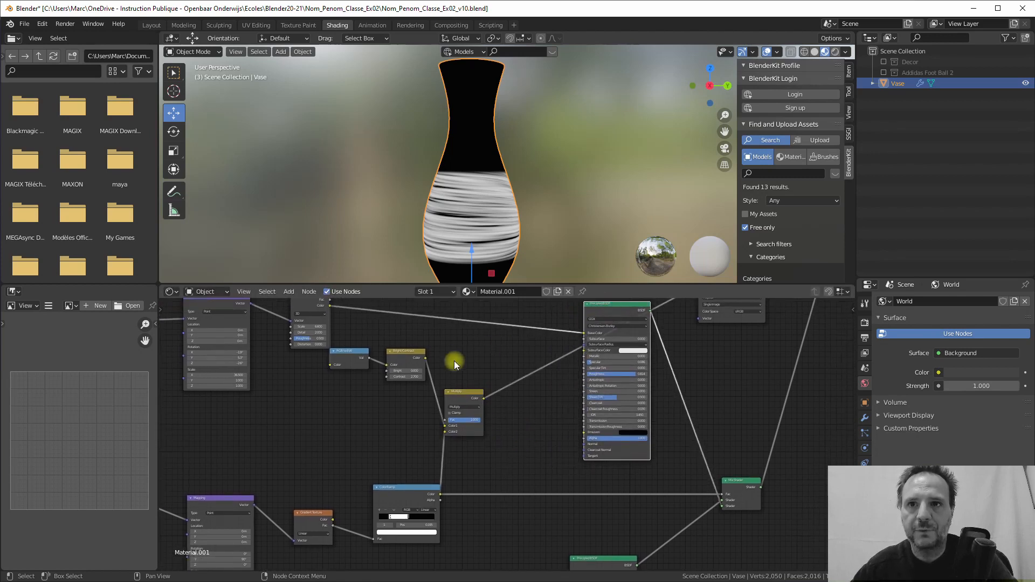
left_click(287, 292)
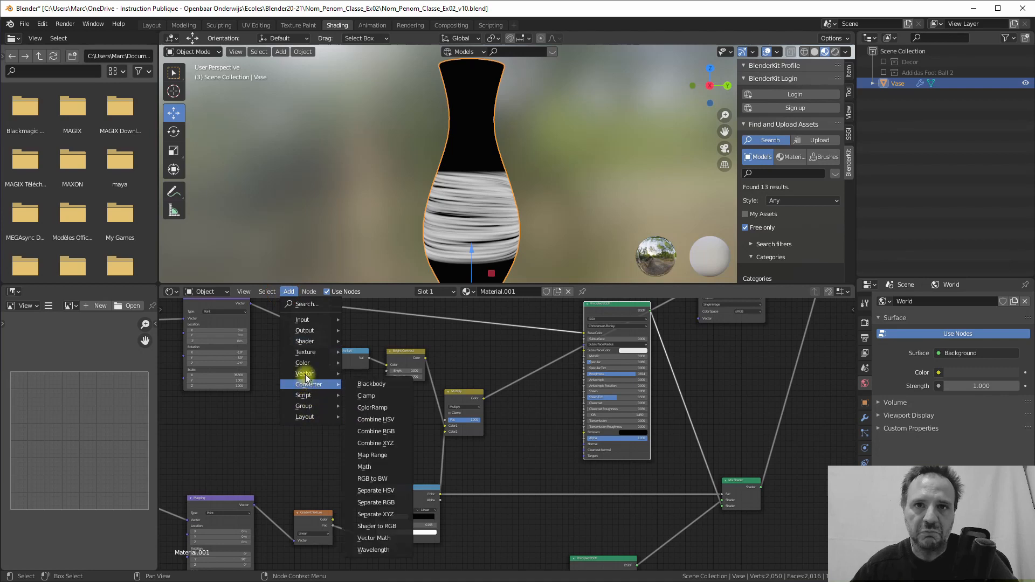
mouse_move(304, 376)
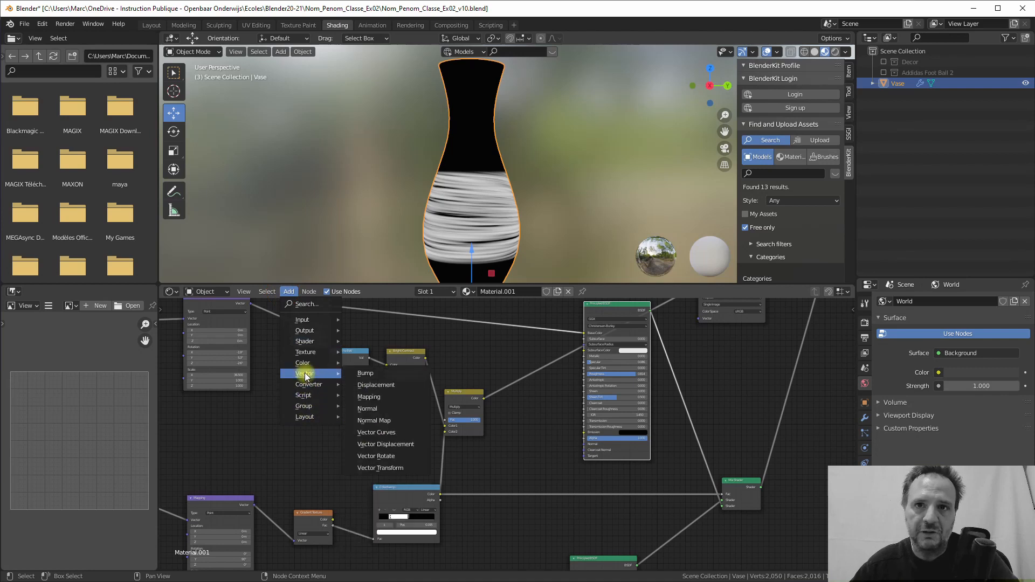
left_click(371, 378)
left_click(519, 405)
scroll(502, 438, "up", 3)
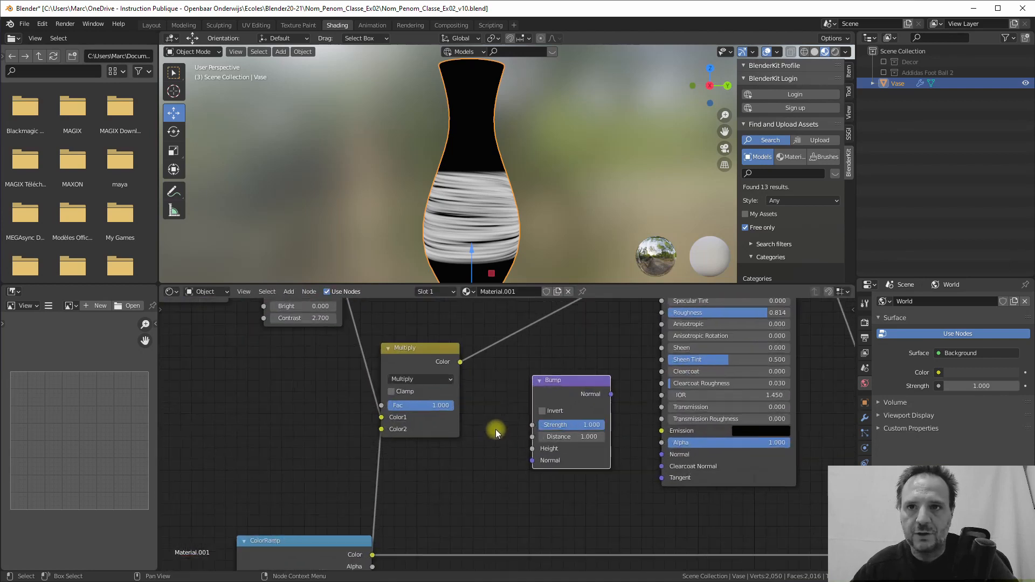
- Connect Multiply's Color to the Bump node's Height and Bump's Normal to the Principled BSDF's Normal, with Bump Strength at 0.508
left_click_drag(460, 361, 532, 449)
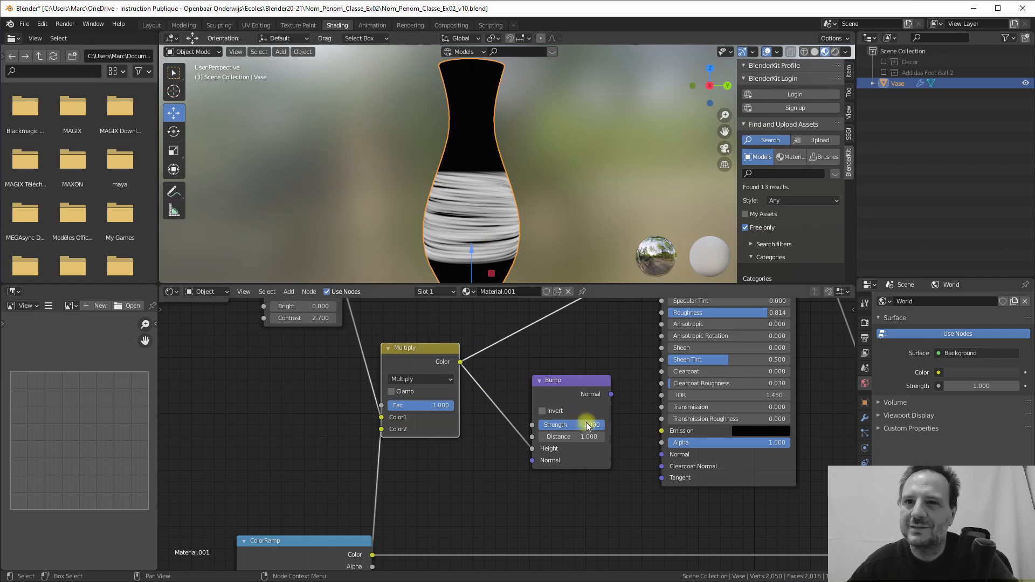
left_click_drag(590, 428, 547, 431)
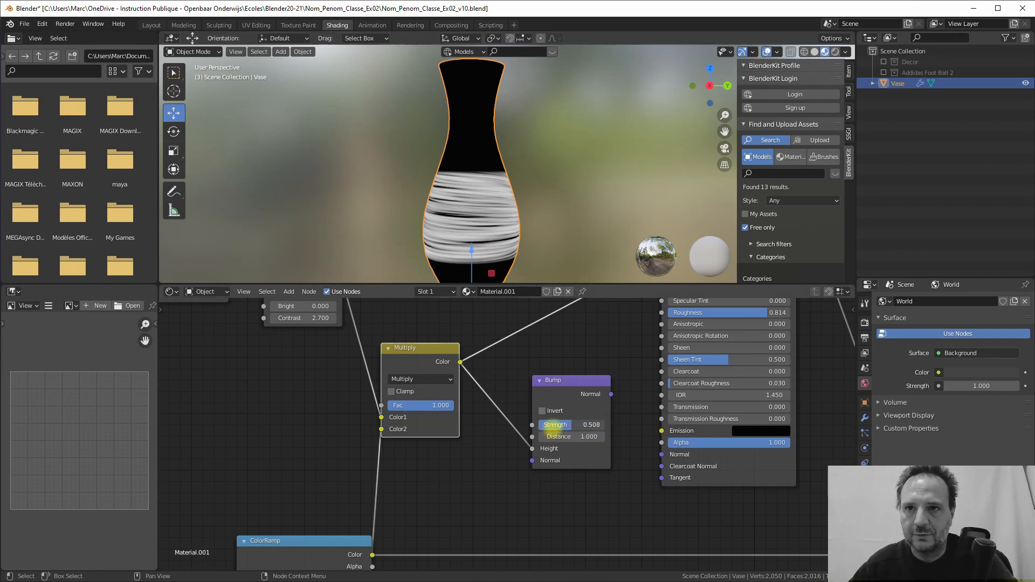
left_click_drag(611, 394, 662, 454)
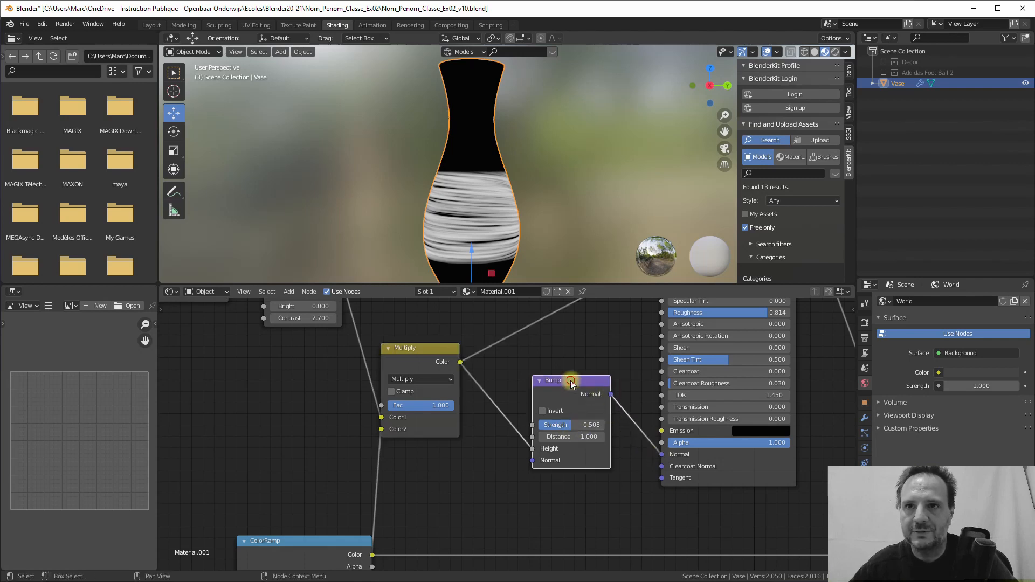
left_click_drag(575, 382, 559, 397)
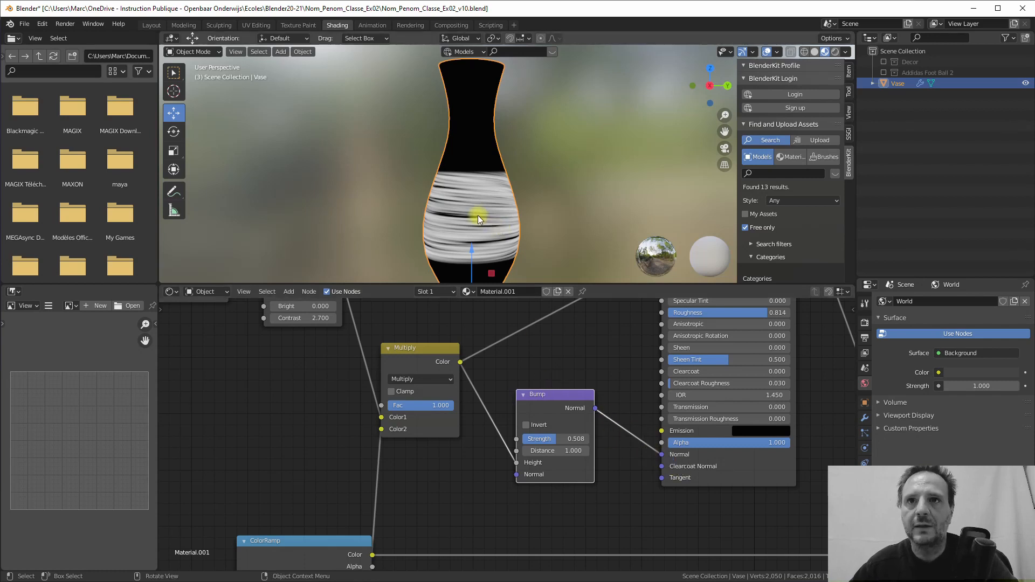
- Move the Viewer node aside and preview the final Mix Shader, fed by Mask.jpg, on the vase
scroll(644, 371, "down", 1)
middle_click_drag(647, 370, 547, 400)
scroll(588, 388, "down", 2)
middle_click_drag(819, 336, 529, 474)
middle_click_drag(603, 397, 533, 419)
middle_click_drag(664, 343, 458, 457)
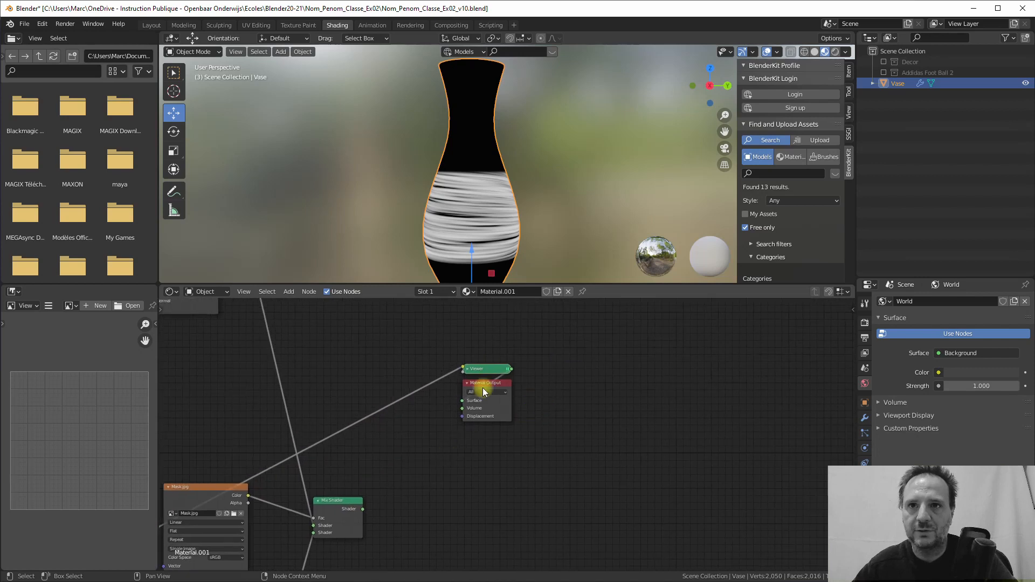
left_click_drag(486, 368, 428, 354)
middle_click_drag(360, 462, 462, 394)
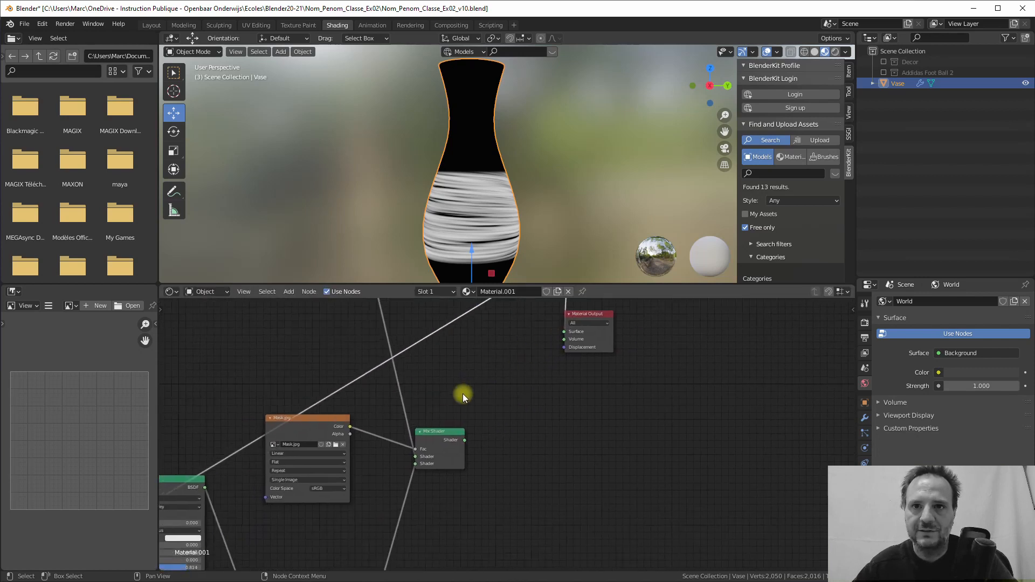
left_click(440, 432, "ctrl+shift")
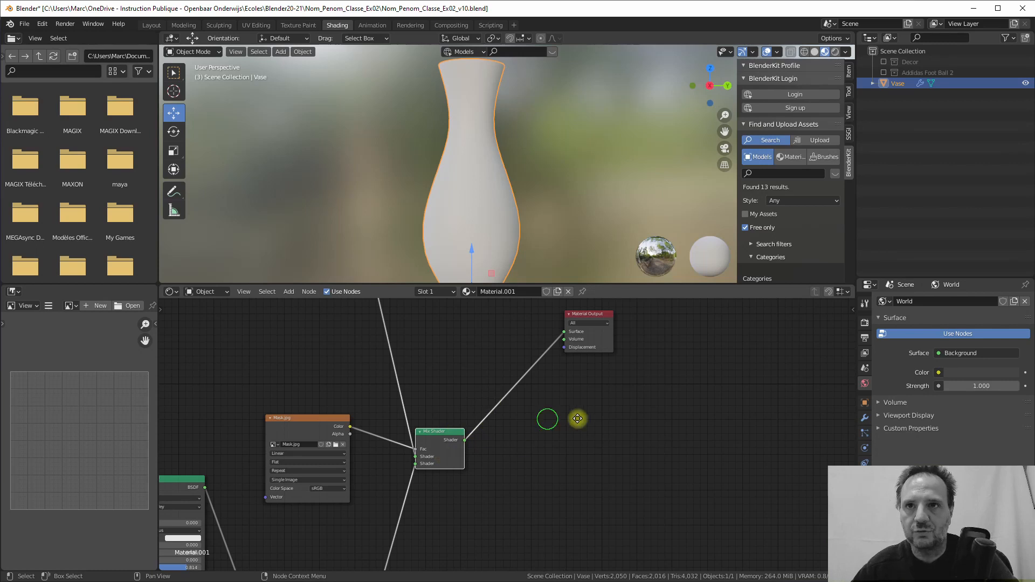
middle_click_drag(591, 313, 583, 321)
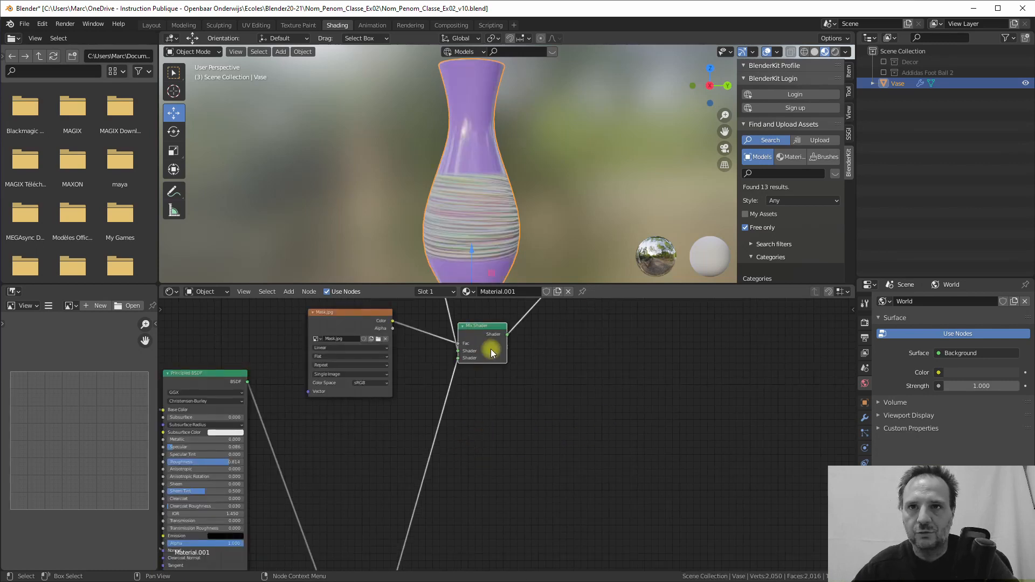
- Move the final Mix Shader node slightly upward and inspect the relief on the vase's striped band
mouse_move(491, 354)
middle_mouse_down()
mouse_move(501, 483)
mouse_move(480, 487)
middle_mouse_up()
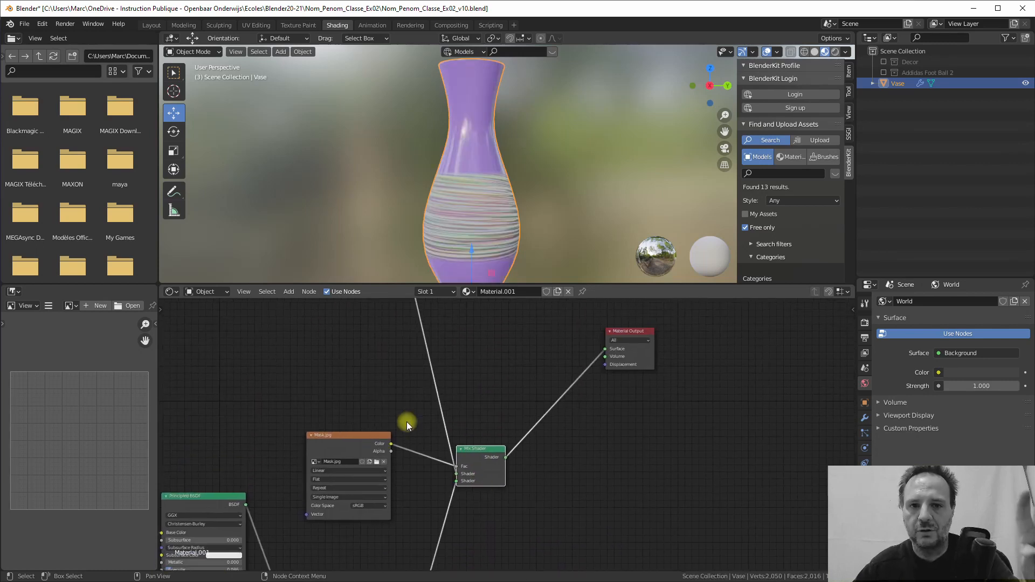
left_click(486, 450)
left_click_drag(486, 449, 485, 409)
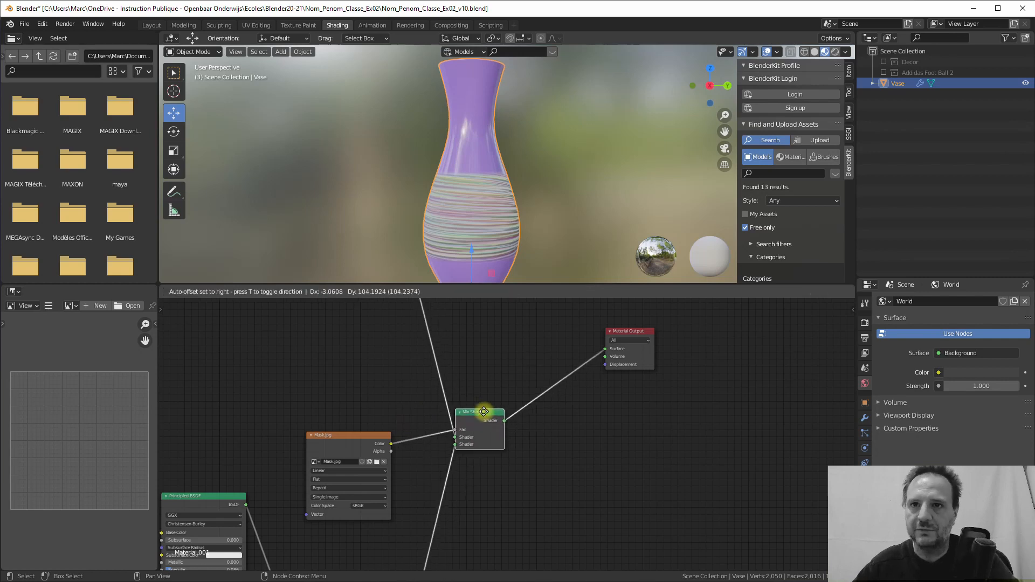
scroll(454, 241, "up", 3)
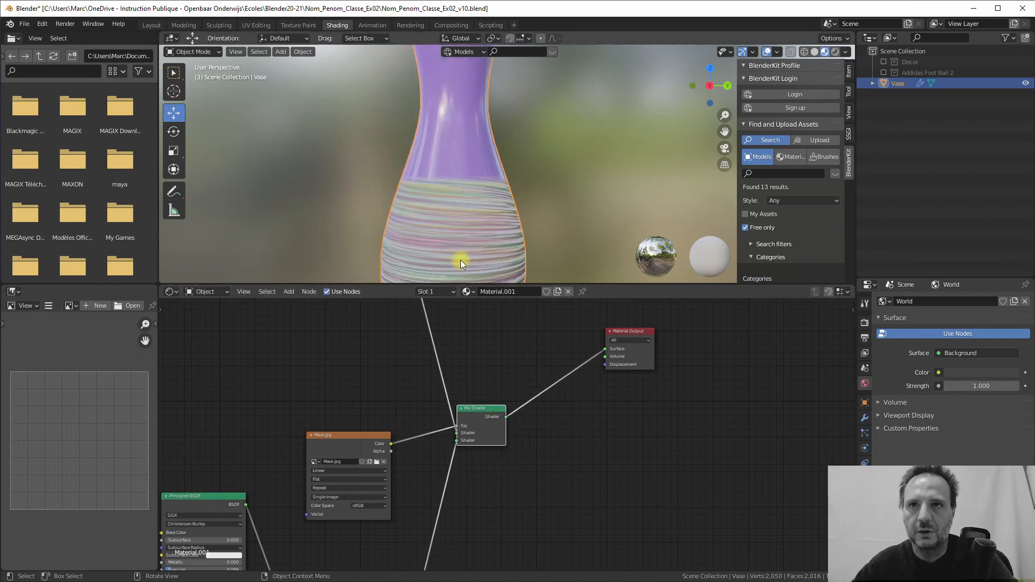
middle_click_drag(512, 256, 511, 191)
middle_click_drag(510, 216, 495, 216)
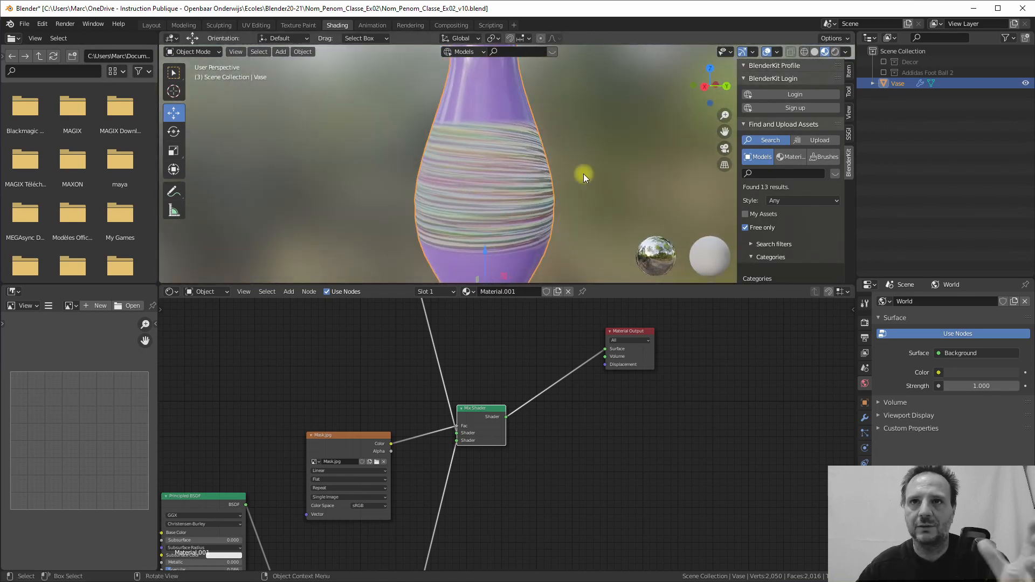
- Light the viewport preview with the scene lights and scene world, and add a point light
left_click(846, 52)
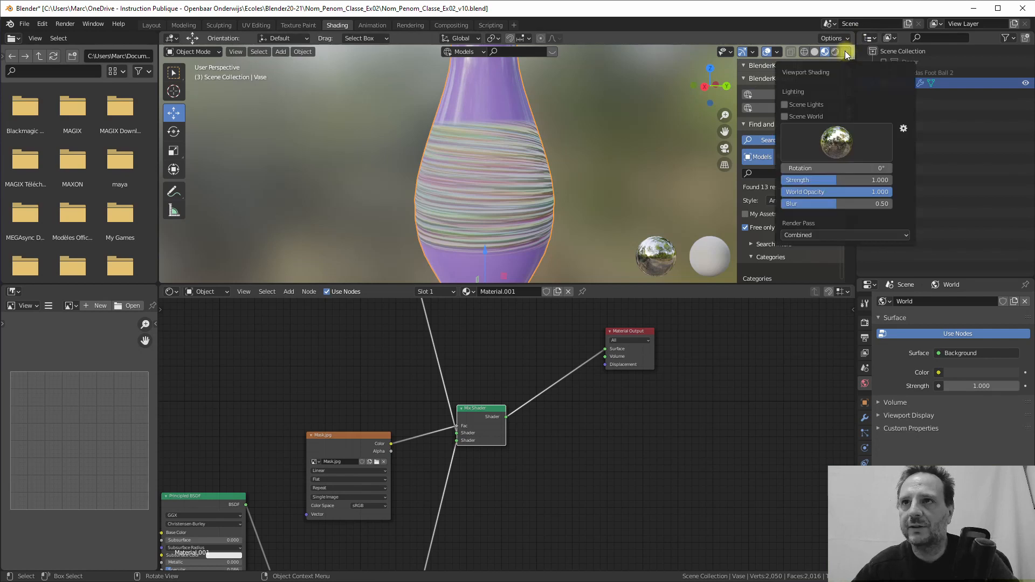
left_click(785, 105)
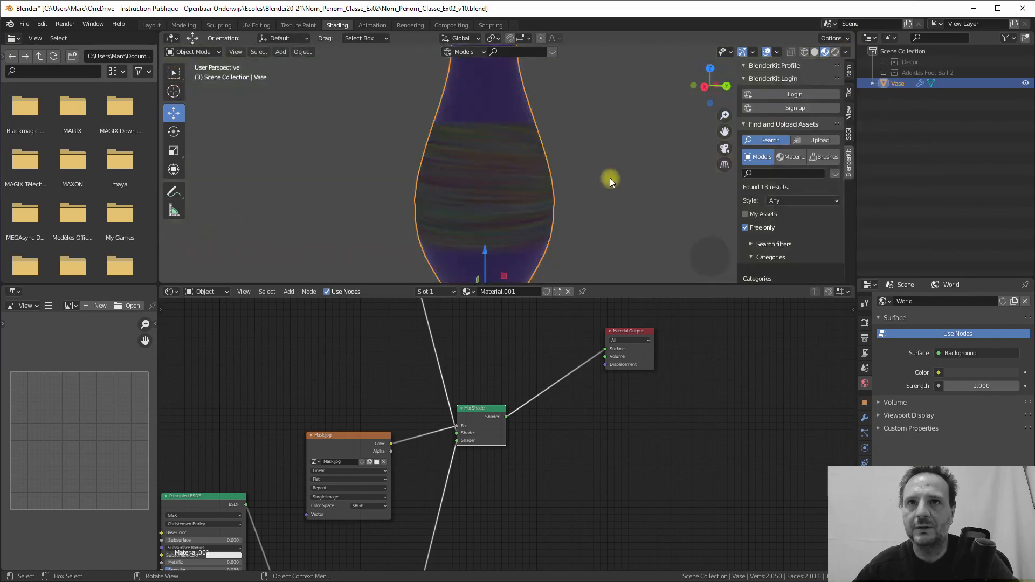
left_click(280, 51)
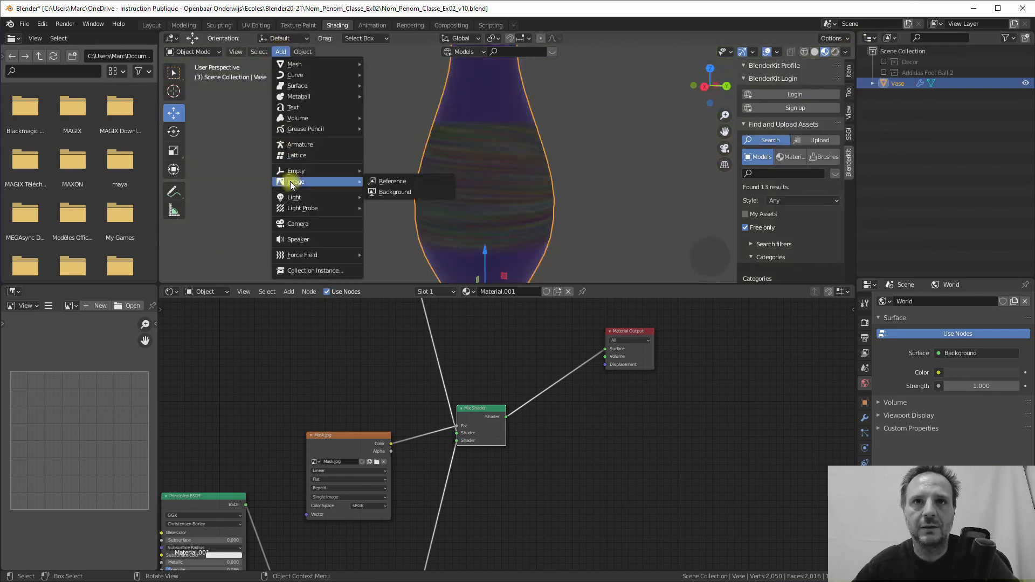
mouse_move(296, 203)
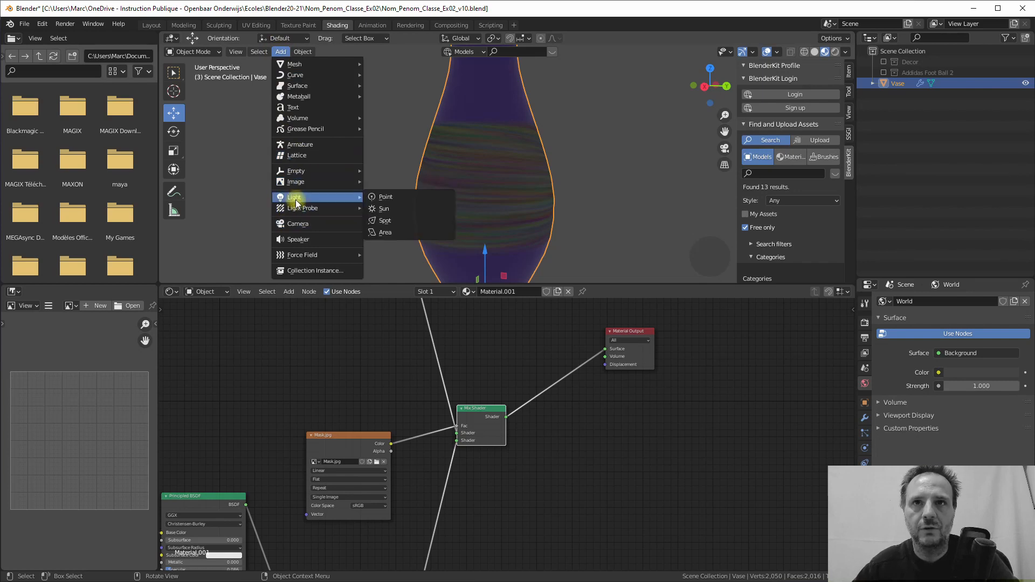
left_click(384, 198)
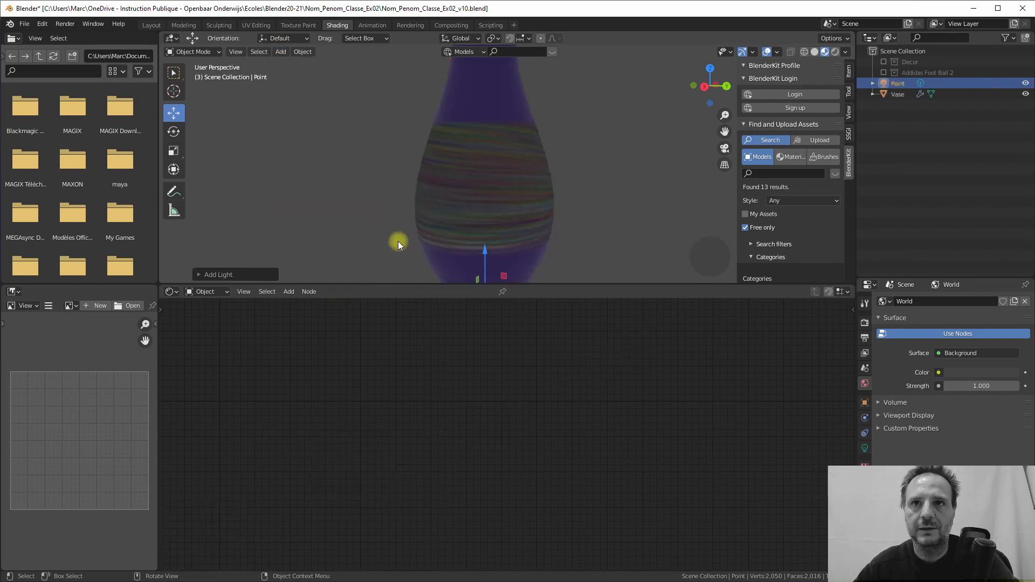
- Raise the point light along Z and shift it along Y to the side of the vase
scroll(500, 229, "down", 4)
key("g")
key("Escape")
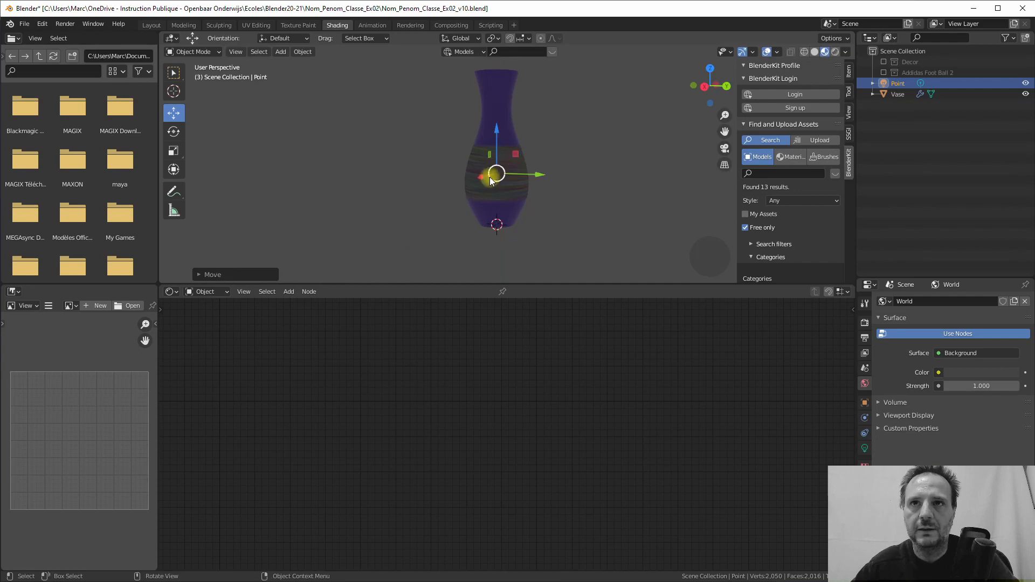
key("g")
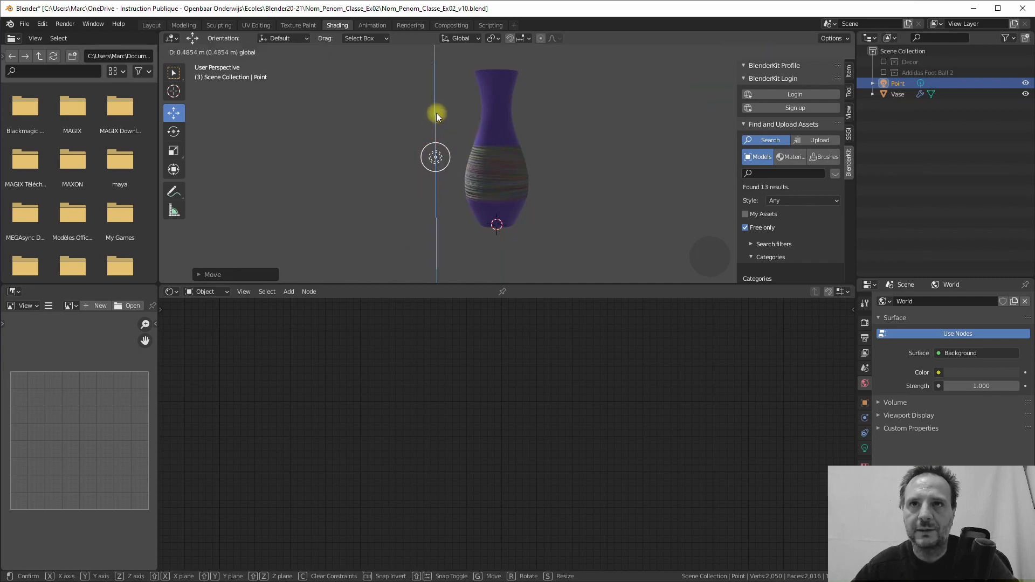
key("y")
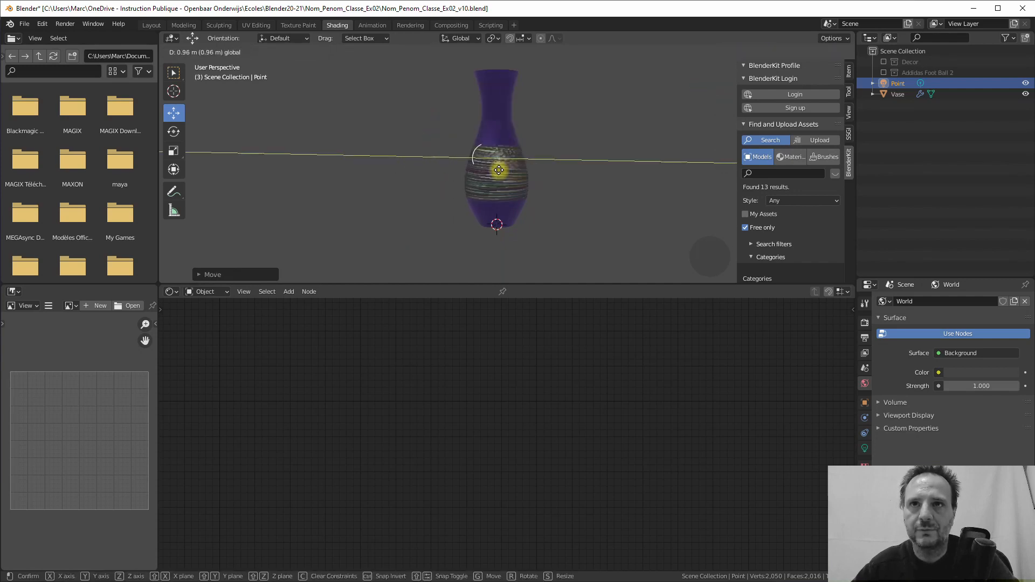
left_click(462, 166)
- Bring the point light forward along X and nudge it along Y toward the vase's striped band
key("g")
key("x")
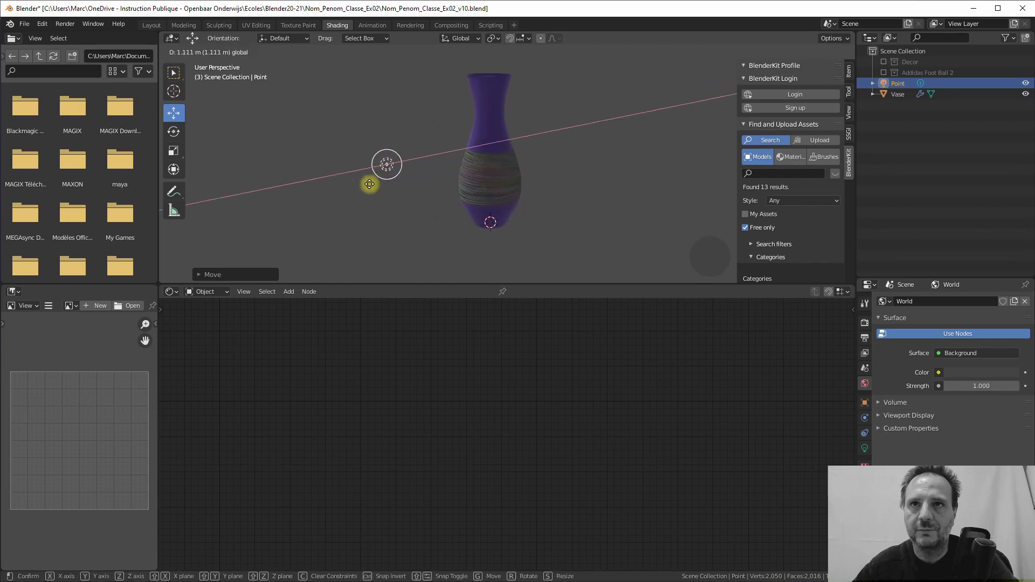
left_click(399, 182)
scroll(440, 191, "up", 4)
mouse_move(442, 195)
middle_mouse_down()
mouse_move(429, 180)
mouse_move(439, 186)
middle_mouse_up()
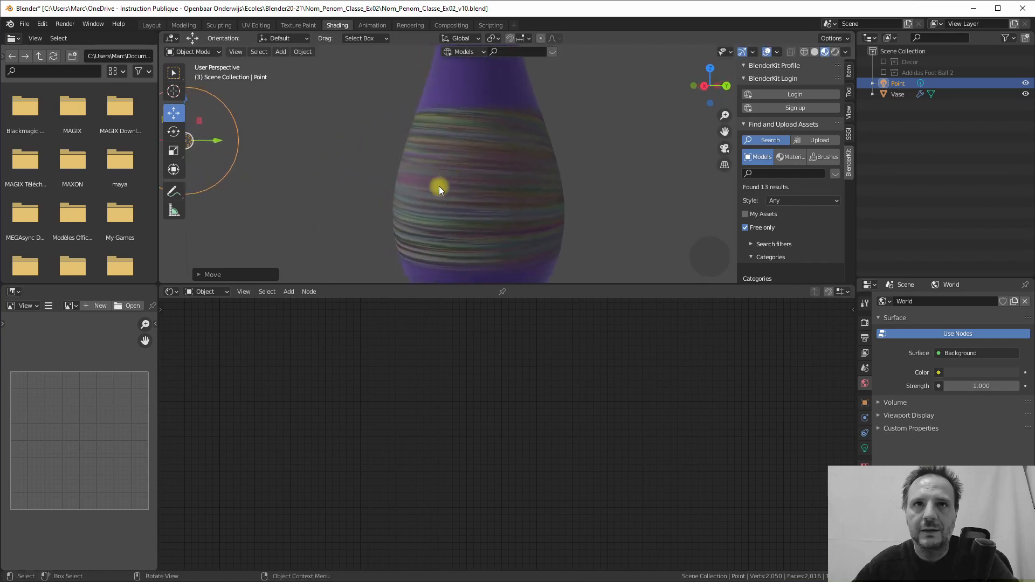
left_click_drag(217, 141, 274, 152)
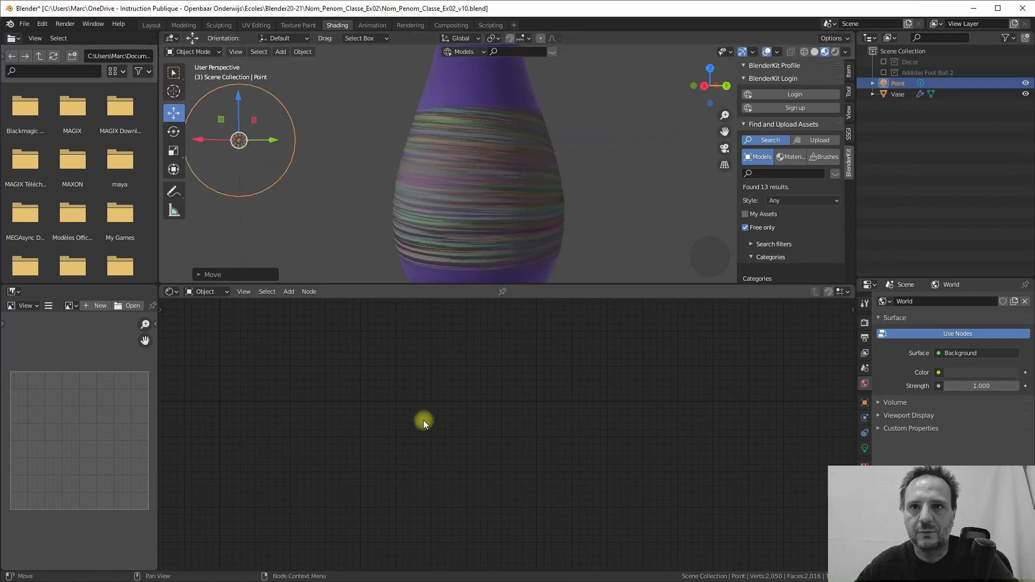
- Select the vase and disconnect the Noise Texture from the bumped Principled BSDF's Base Color to inspect the relief on plain red
left_click(475, 207)
scroll(479, 439, "down", 2)
middle_click_drag(445, 345, 449, 472)
middle_click_drag(439, 386, 487, 262)
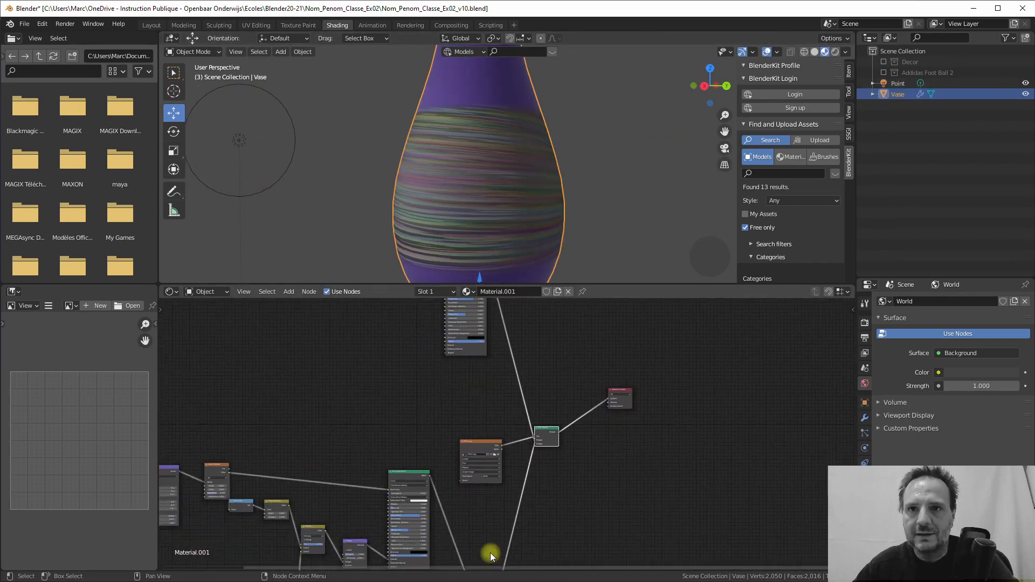
mouse_move(473, 507)
middle_mouse_down()
mouse_move(472, 423)
mouse_move(508, 373)
mouse_move(460, 471)
mouse_move(410, 519)
mouse_move(450, 478)
mouse_move(455, 497)
middle_mouse_up()
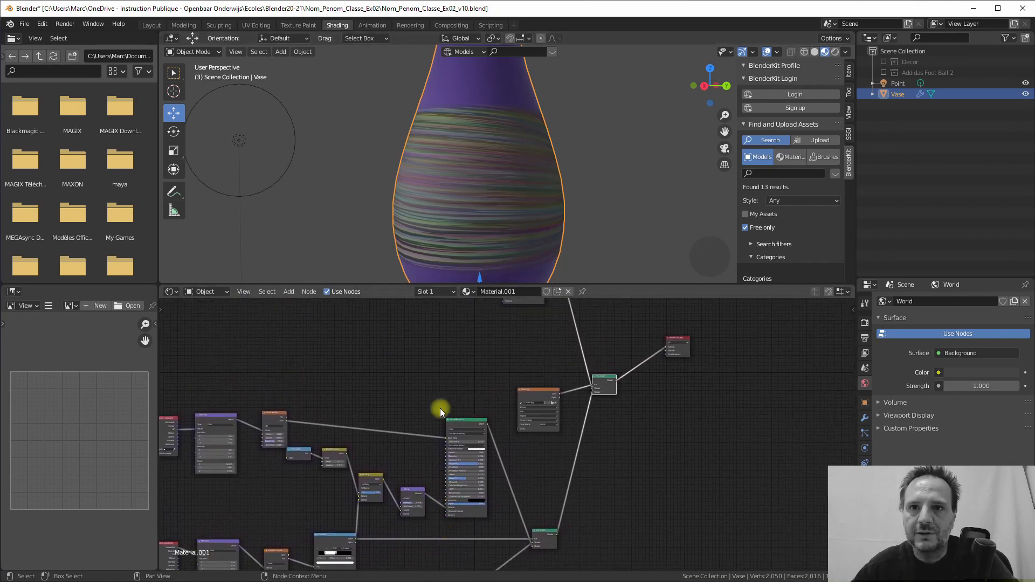
left_click_drag(444, 439, 424, 437)
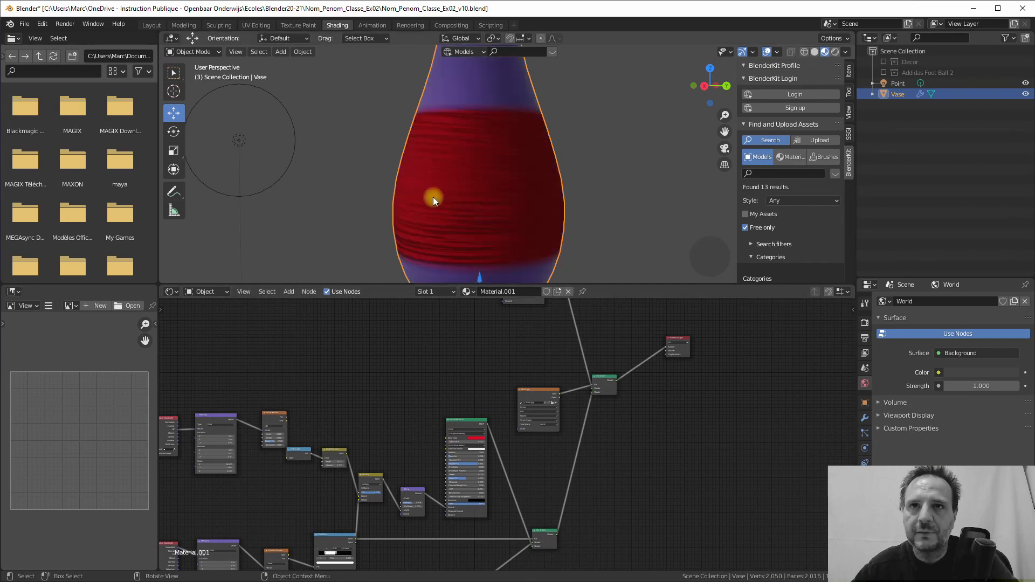
middle_click_drag(484, 166, 464, 197)
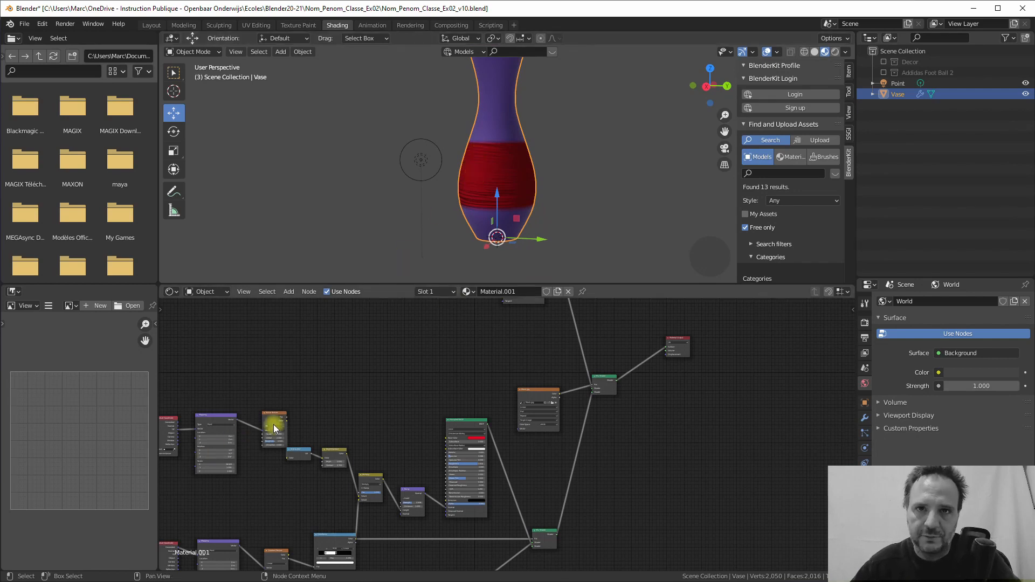
- Reconnect the Noise Texture's Color to the Principled BSDF's Base Color and check the multicoloured band on the vase
left_click_drag(287, 420, 447, 438)
scroll(488, 177, "up", 5)
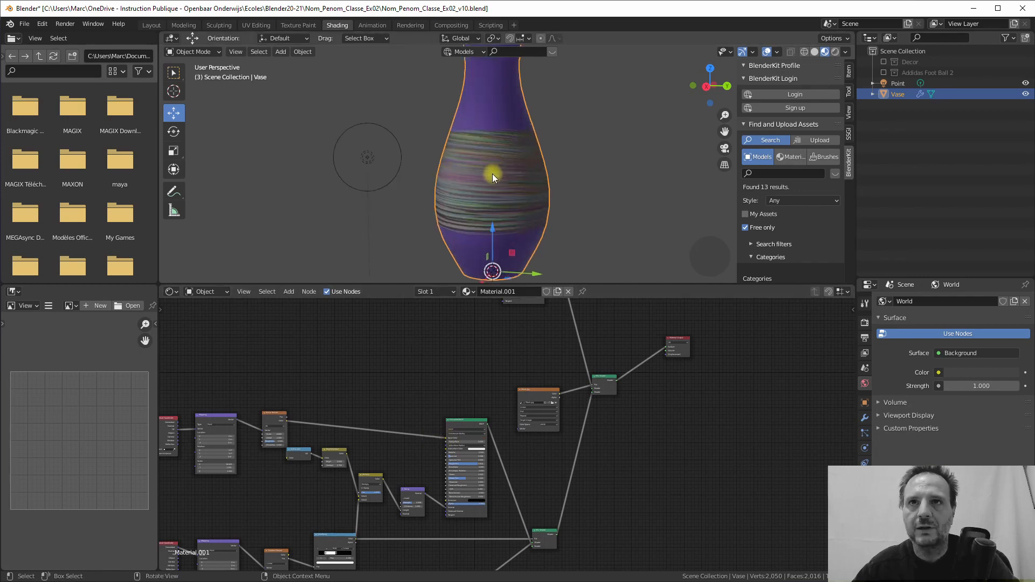
scroll(477, 156, "down", 3)
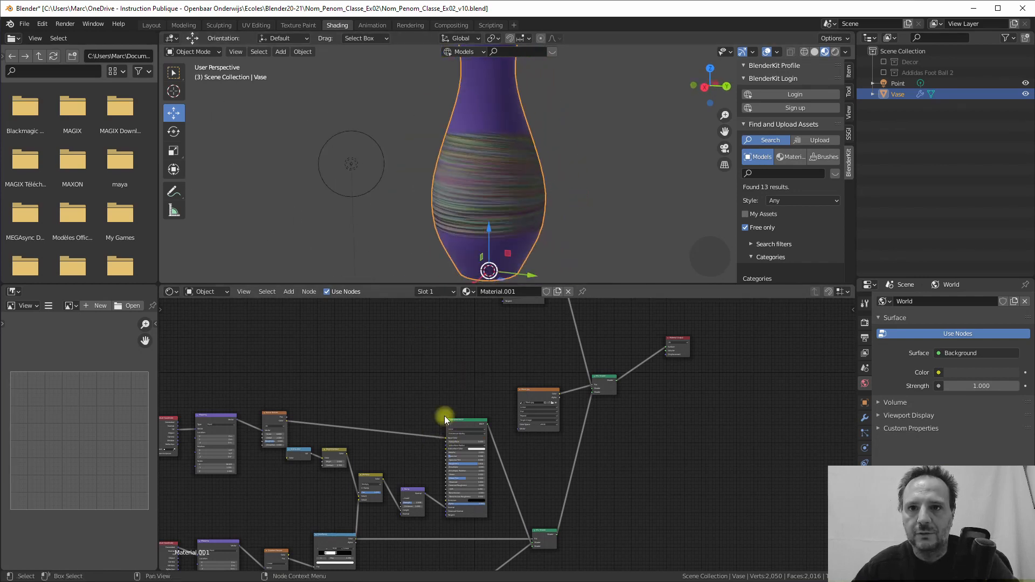
- Set the Base Color of the lower, unbumped Principled BSDF to a very pale lavender with a saturation of about 0.178
scroll(450, 463, "down", 1)
scroll(450, 463, "up", 5)
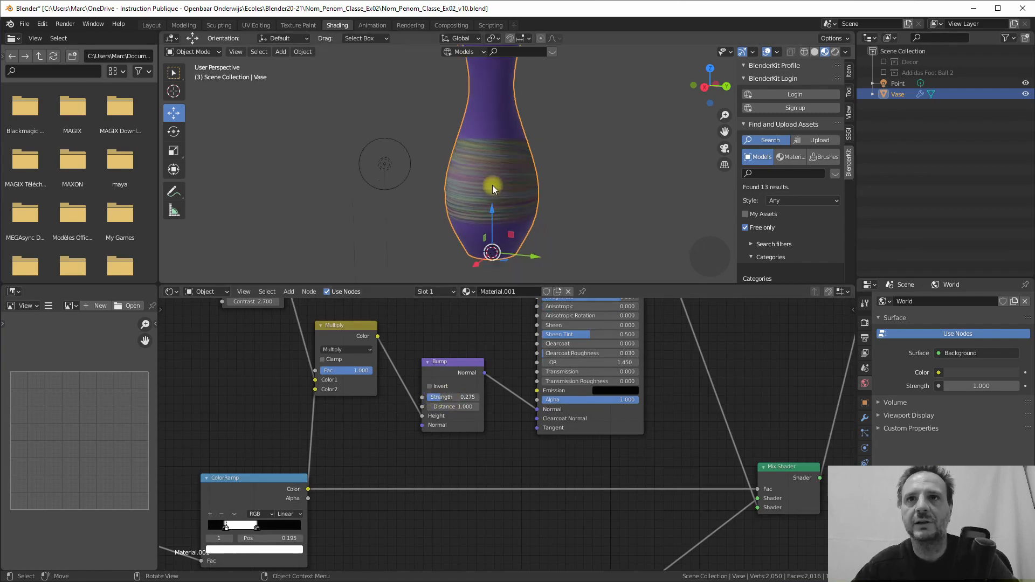
scroll(492, 185, "down", 3)
middle_click_drag(494, 187, 465, 185)
middle_click_drag(469, 181, 477, 181)
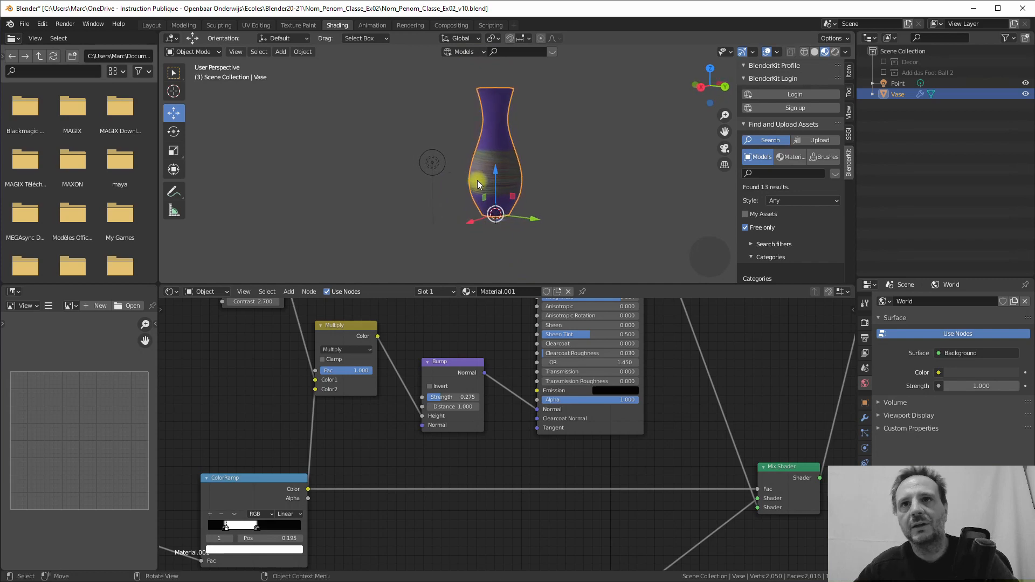
scroll(477, 181, "down", 1)
scroll(515, 426, "down", 3)
middle_click_drag(558, 421, 508, 287)
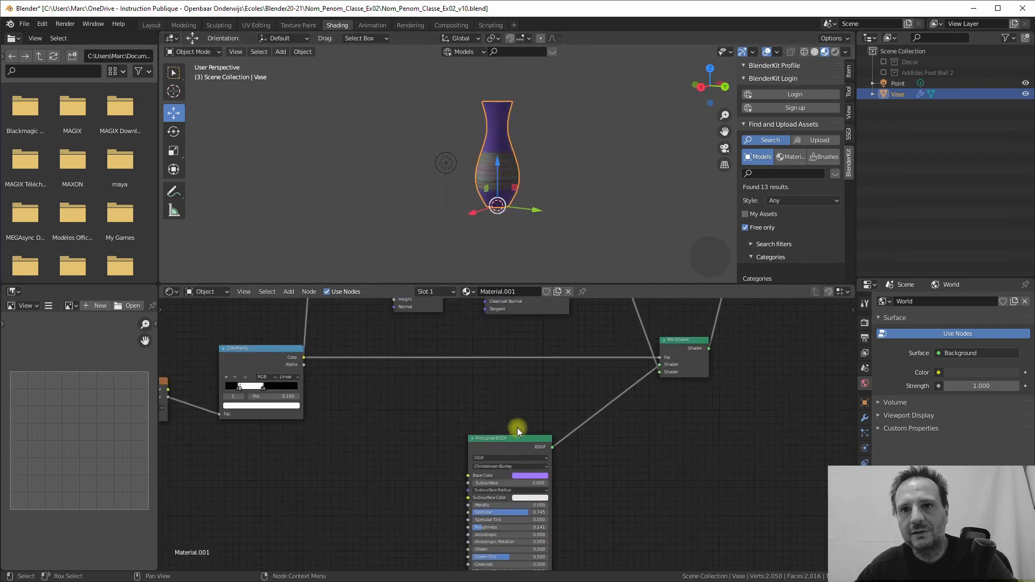
left_click(525, 476)
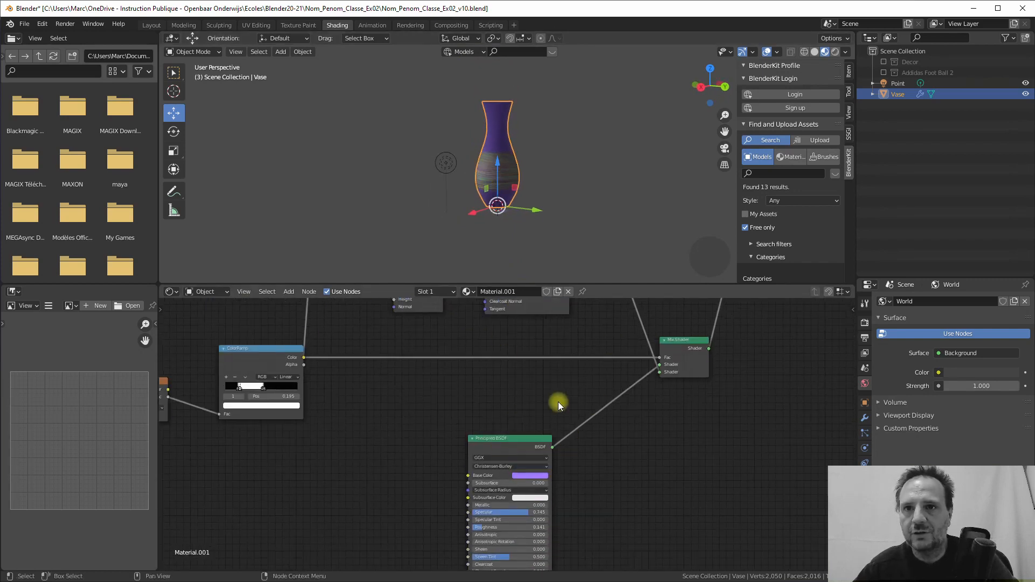
left_click(532, 476)
left_click_drag(555, 399, 547, 398)
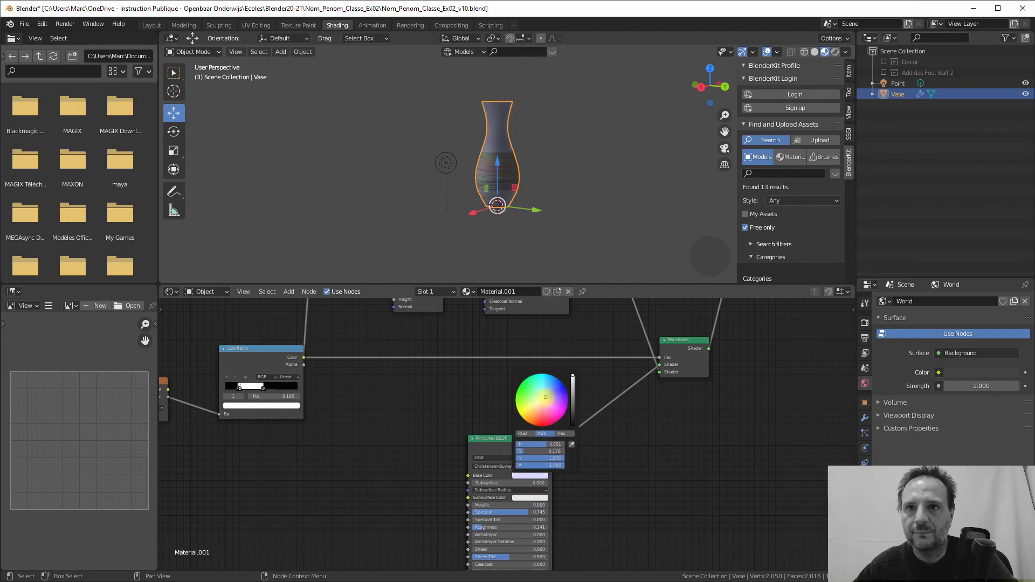
- Turn off Scene World in the viewport shading options to light the vase with the preview environment
scroll(523, 143, "up", 3)
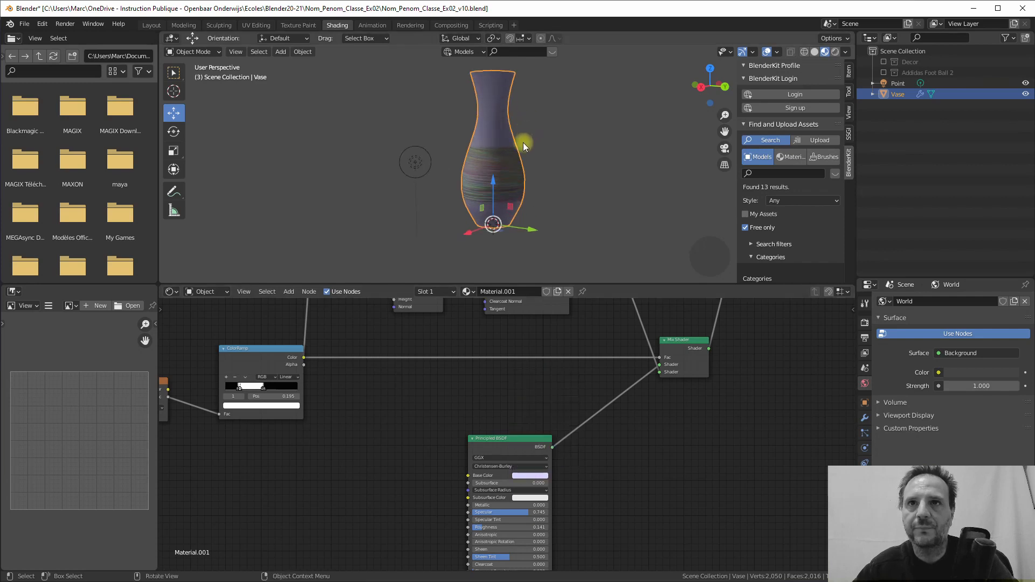
left_click(844, 53)
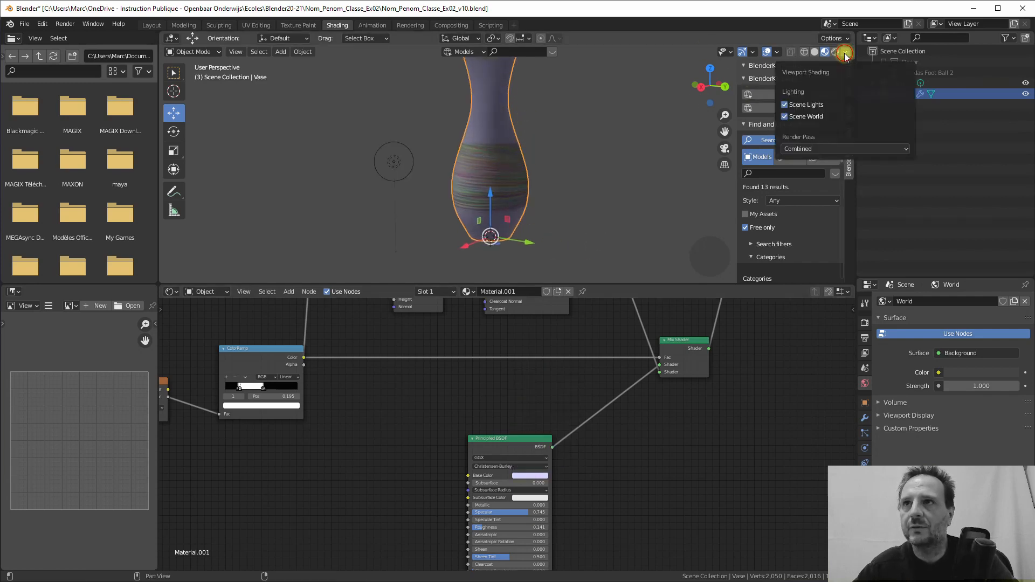
left_click(794, 119)
scroll(507, 161, "down", 5)
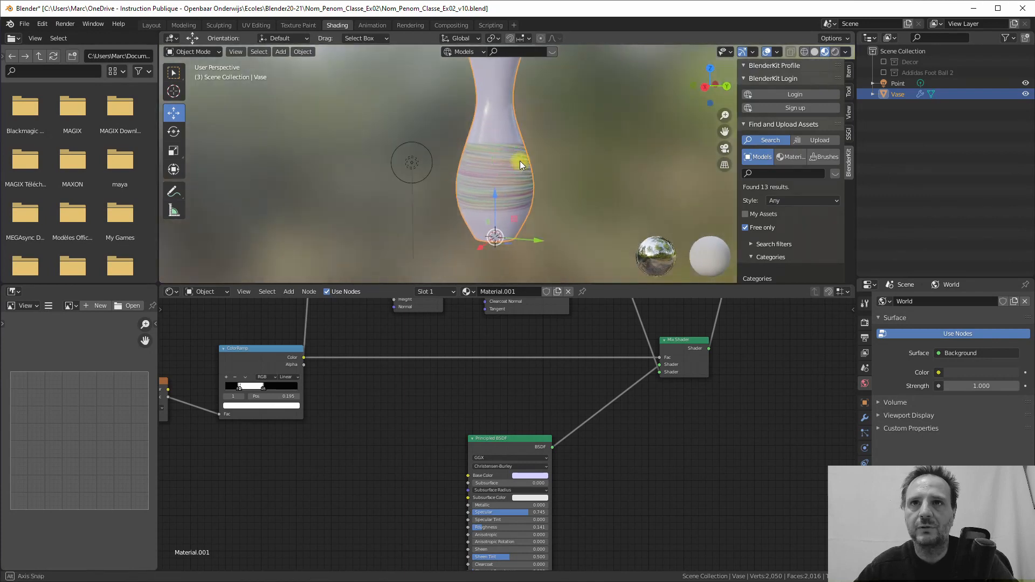
- Change the topmost Principled BSDF's Base Color to a light orange and check the vase's interior and outside from several angles
middle_click_drag(523, 390, 522, 482)
middle_click_drag(512, 330, 516, 479)
middle_click_drag(501, 321, 468, 475)
middle_click_drag(548, 354, 490, 441)
middle_click_drag(533, 330, 523, 407)
left_click(538, 400)
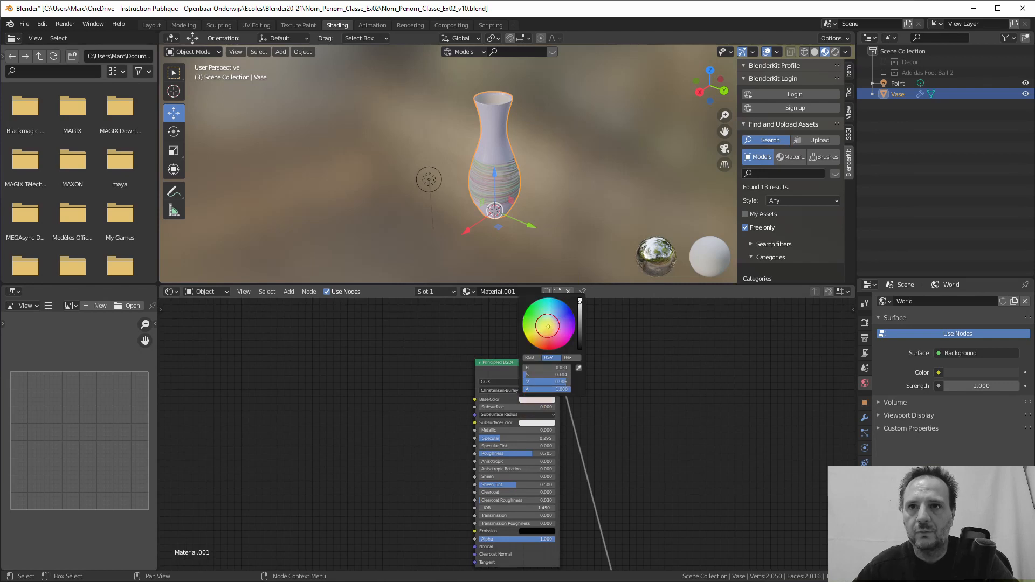
left_click_drag(547, 326, 540, 334)
scroll(499, 102, "up", 5)
middle_click_drag(495, 102, 516, 125)
scroll(516, 125, "down", 4)
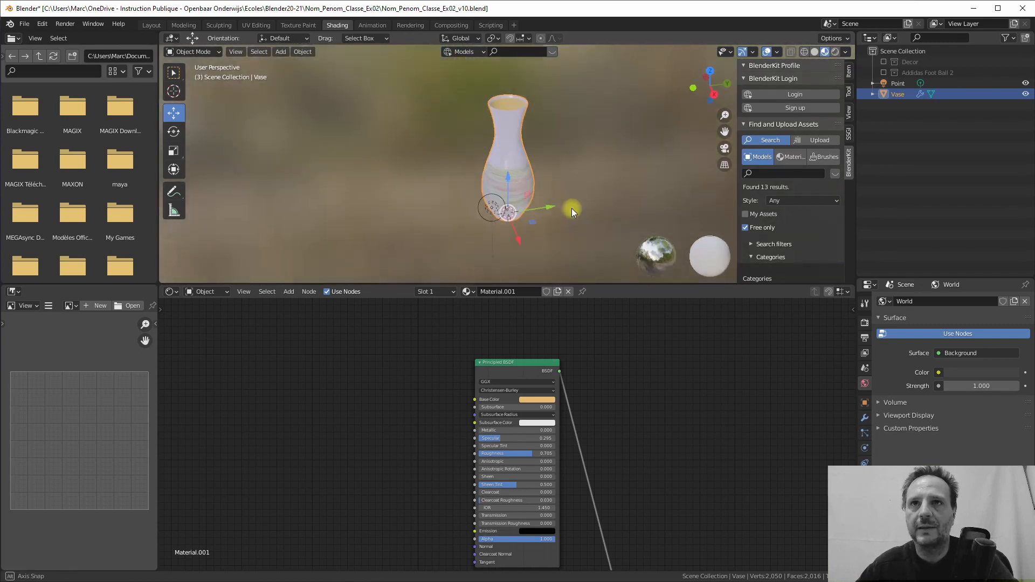
middle_click_drag(572, 208, 519, 203)
scroll(492, 180, "up", 5)
scroll(493, 189, "down", 2)
scroll(519, 203, "down", 3)
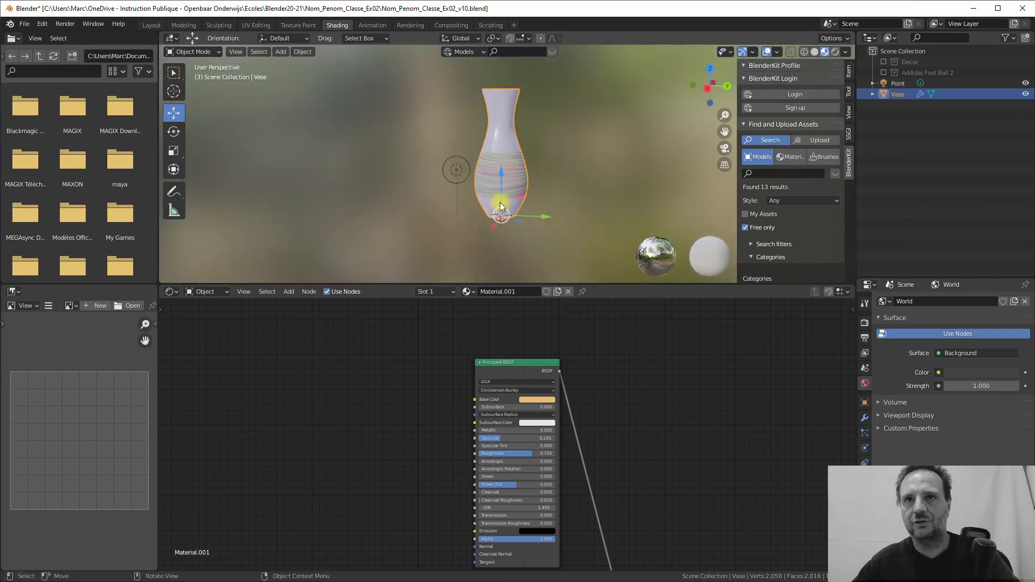
- Delete the point light beside the vase and check the striped band under environment lighting alone
left_click(450, 168)
key("Delete")
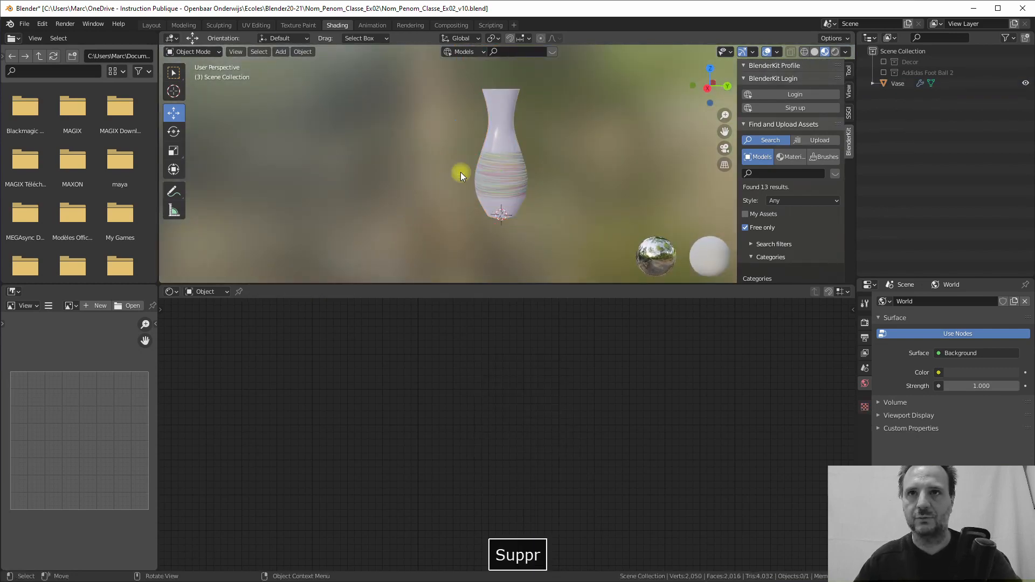
middle_click_drag(522, 132, 493, 199)
scroll(493, 199, "up", 3)
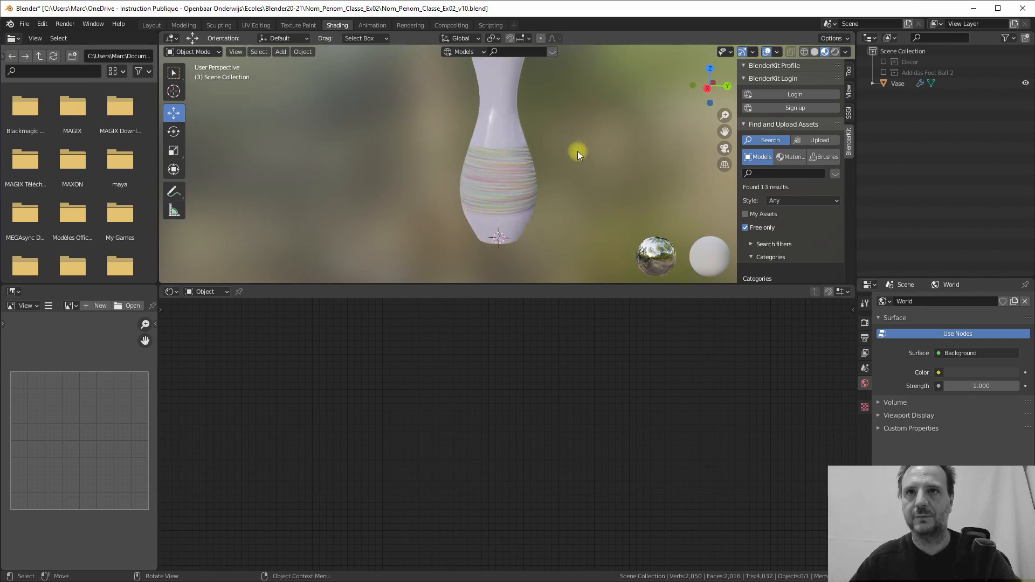
middle_click_drag(456, 167, 512, 182)
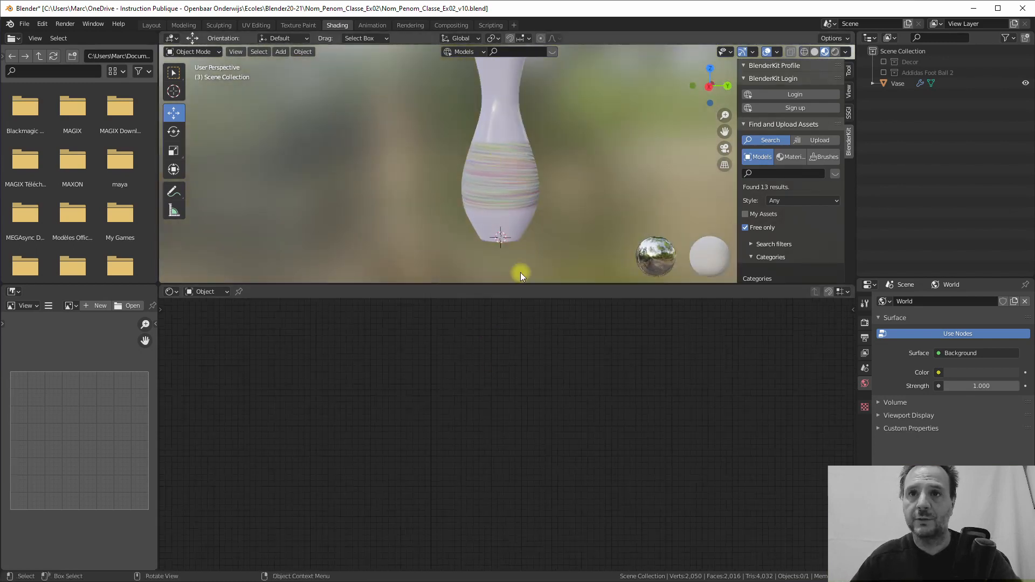
scroll(504, 184, "down", 5)
- Select the vase and review its complete node tree alongside the striped relief band on the model
left_click(510, 170)
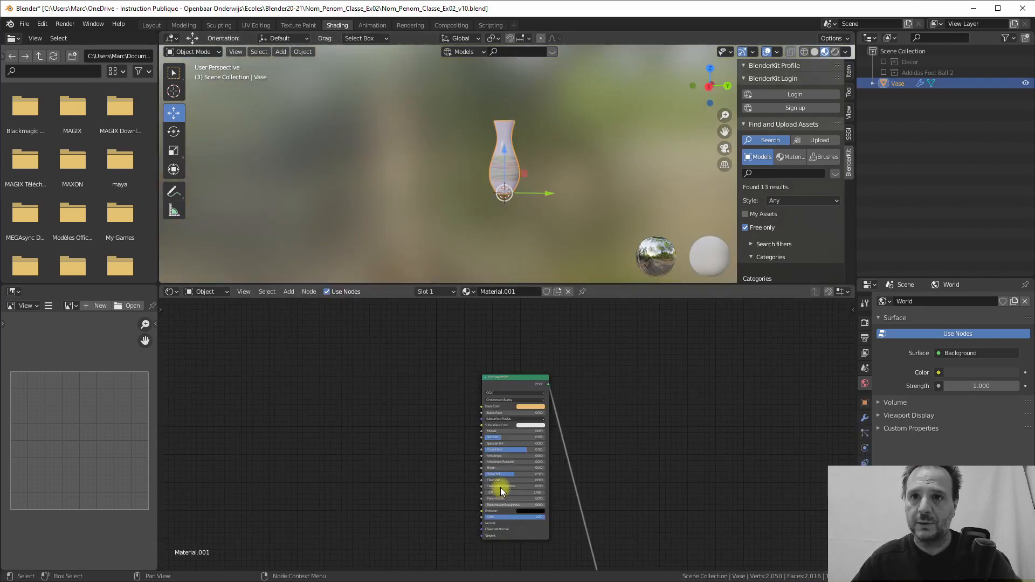
scroll(533, 484, "down", 6)
middle_click_drag(416, 429, 500, 378)
middle_click_drag(602, 318, 557, 359)
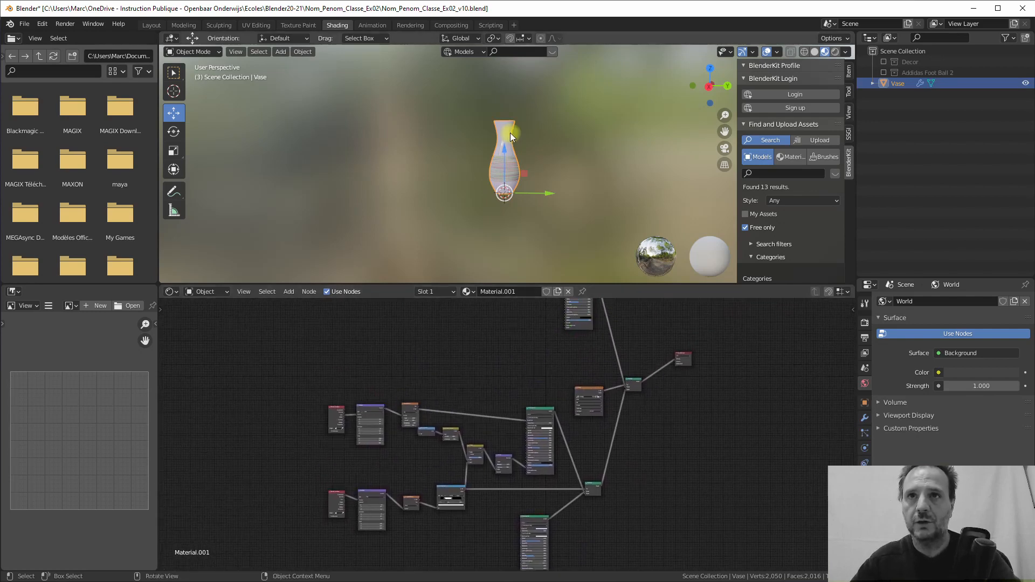
scroll(497, 173, "up", 5)
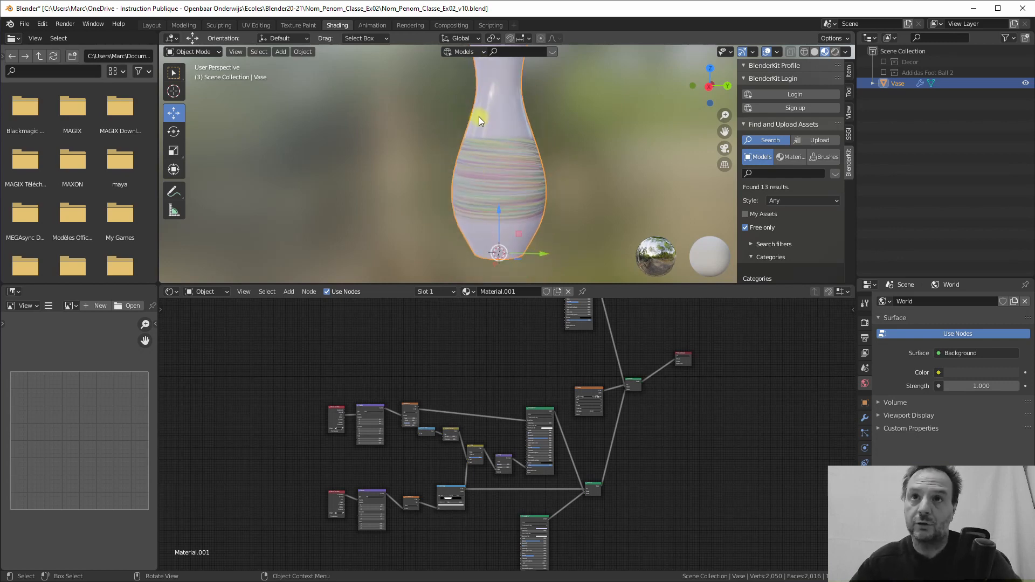
scroll(508, 198, "down", 3)
middle_click_drag(572, 230, 534, 236)
scroll(558, 422, "down", 3)
middle_click_drag(538, 413, 471, 454)
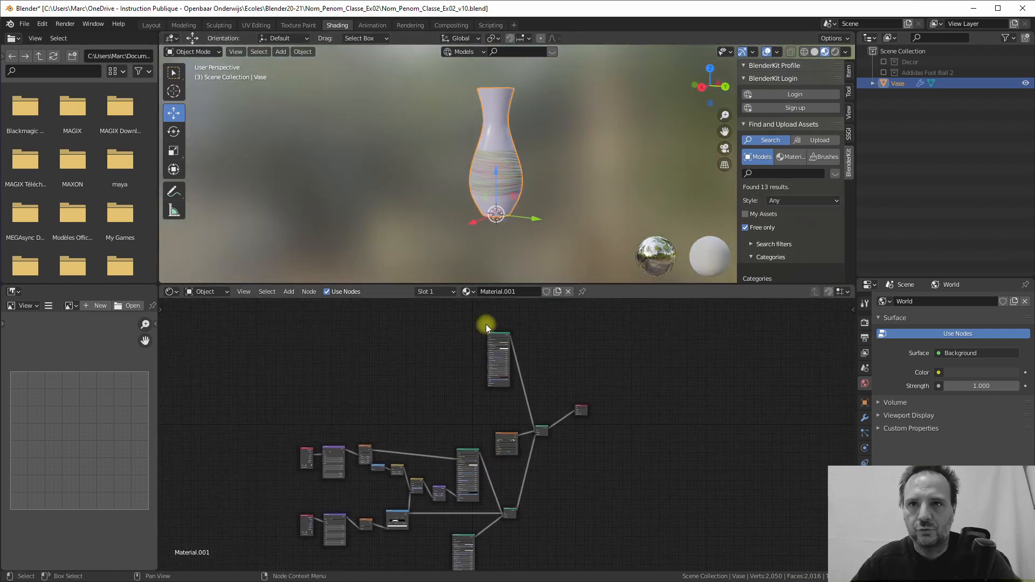
- Tidy the node layout by moving the topmost Principled BSDF and the Material Output slightly lower
left_click_drag(497, 341, 498, 365)
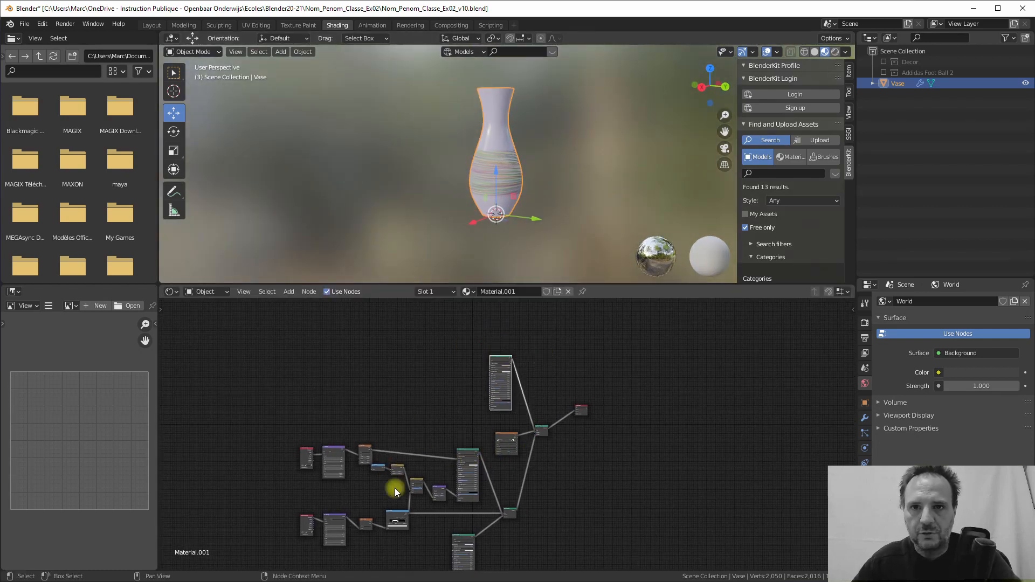
left_click_drag(585, 410, 574, 430)
middle_click_drag(469, 464, 532, 386)
scroll(515, 410, "up", 6)
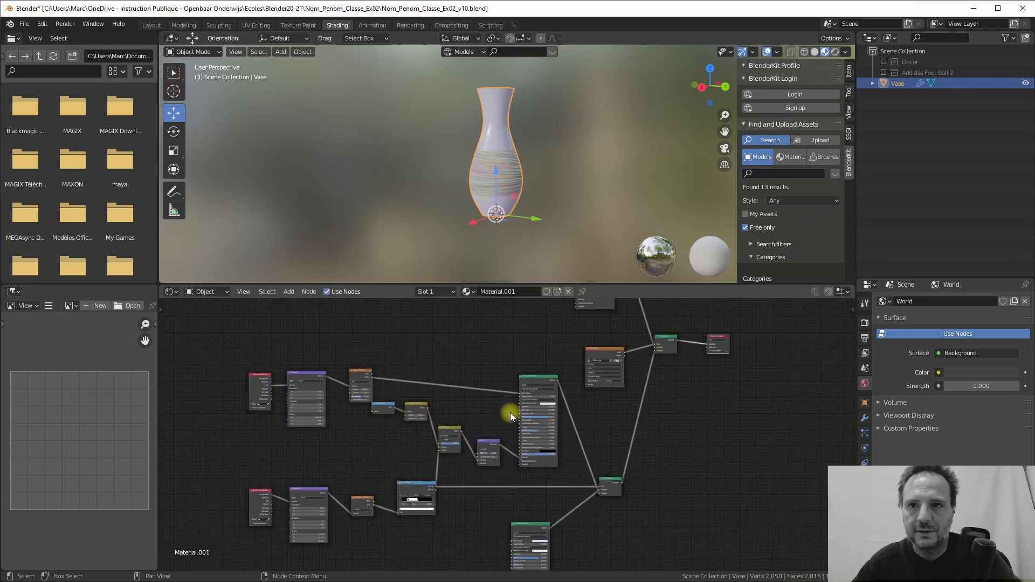
- Rename the vase's material as Vase
middle_click_drag(454, 353, 429, 402)
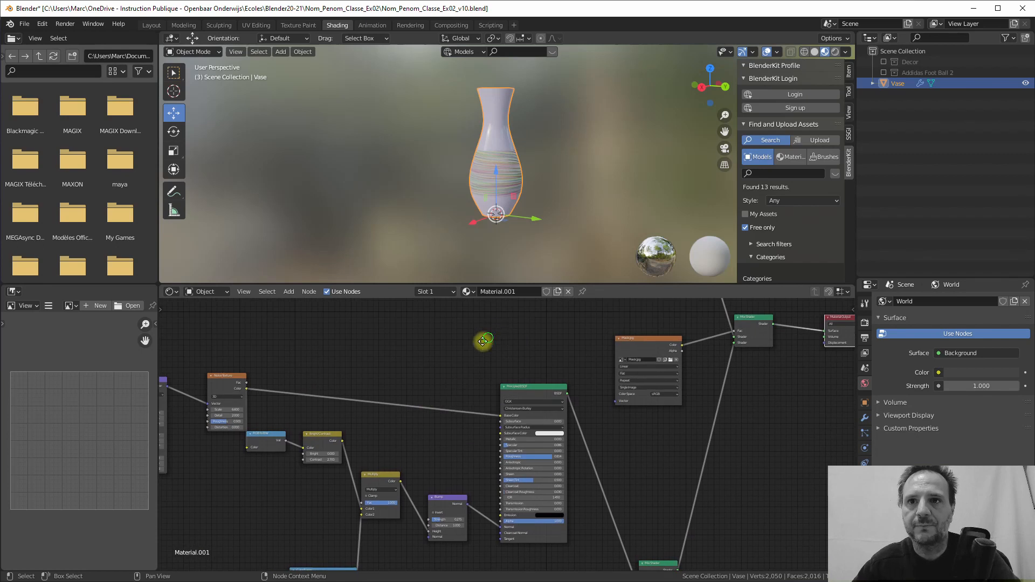
middle_click_drag(492, 332, 434, 386)
scroll(501, 195, "down", 1)
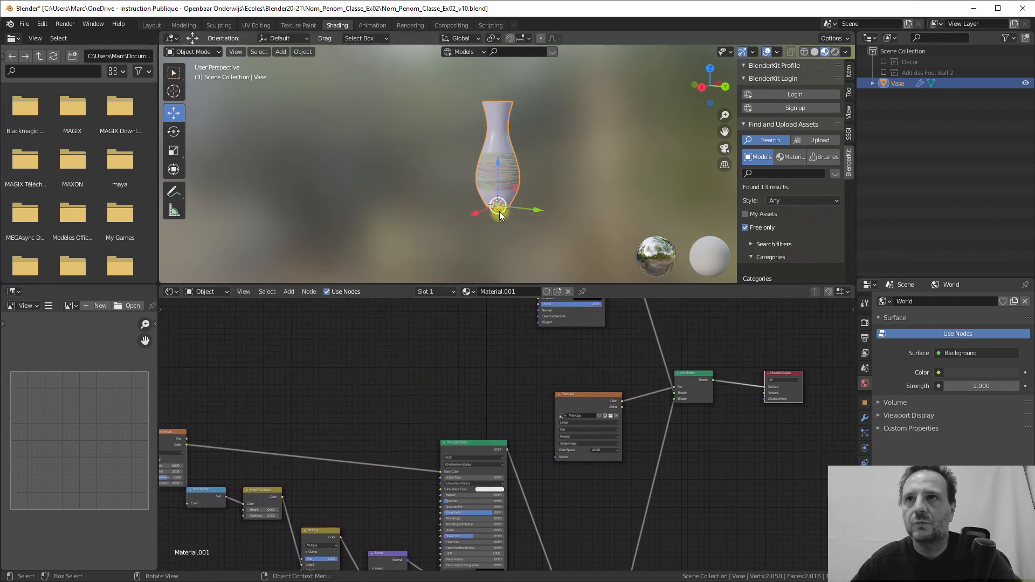
left_click(501, 292)
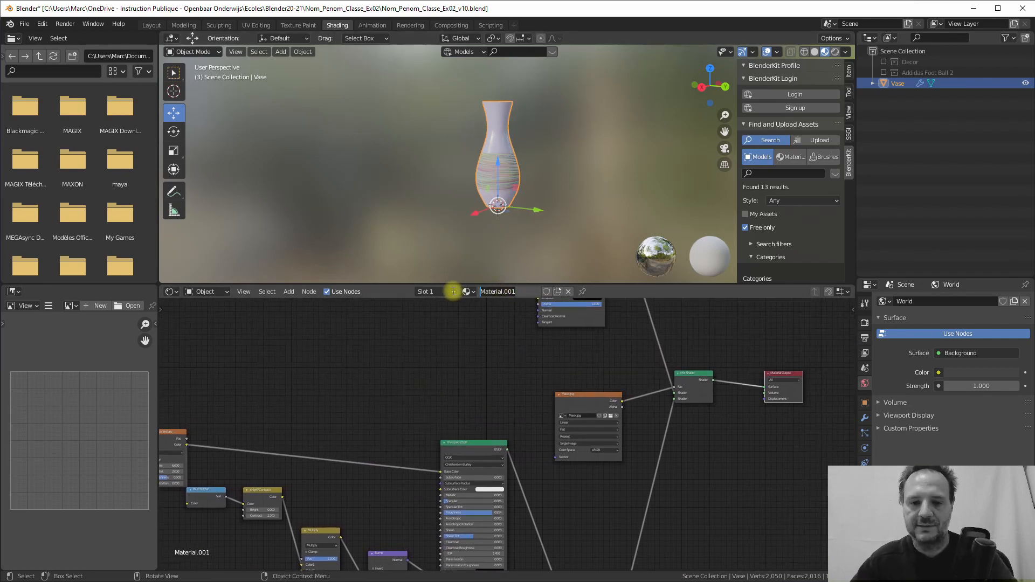
type("Vase")
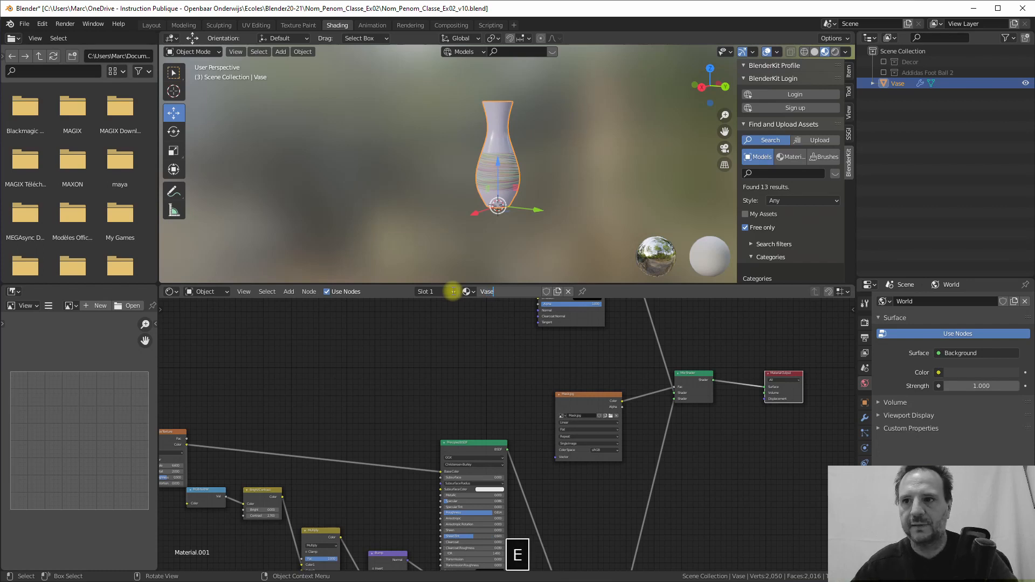
left_click(487, 371)
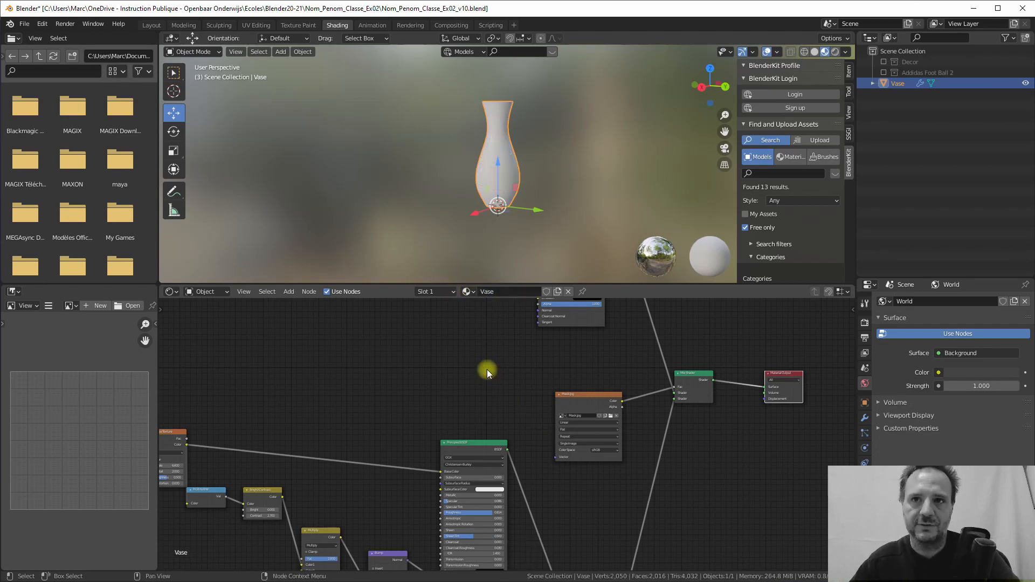